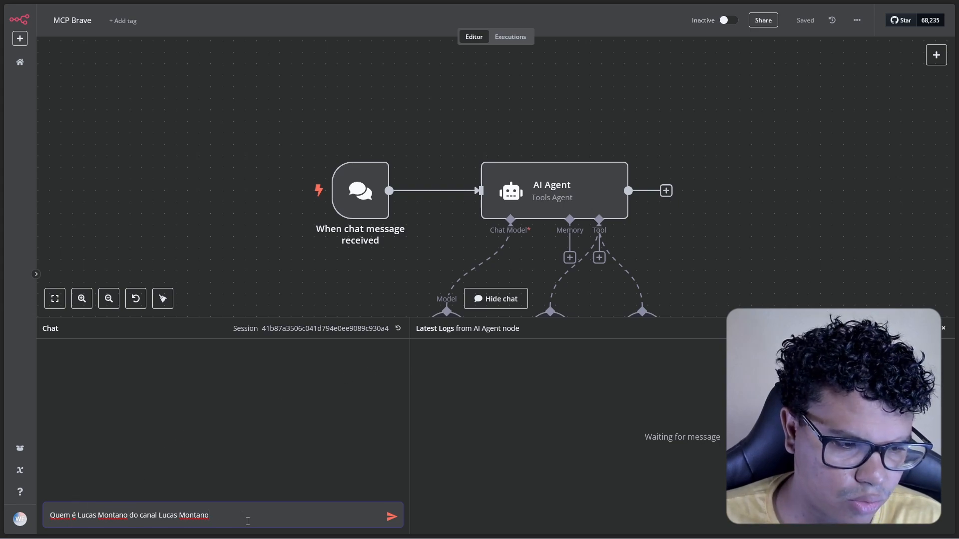
- Complete the chat question about the YouTube channel's owner with a question mark and send it to the AI Agent
type("?")
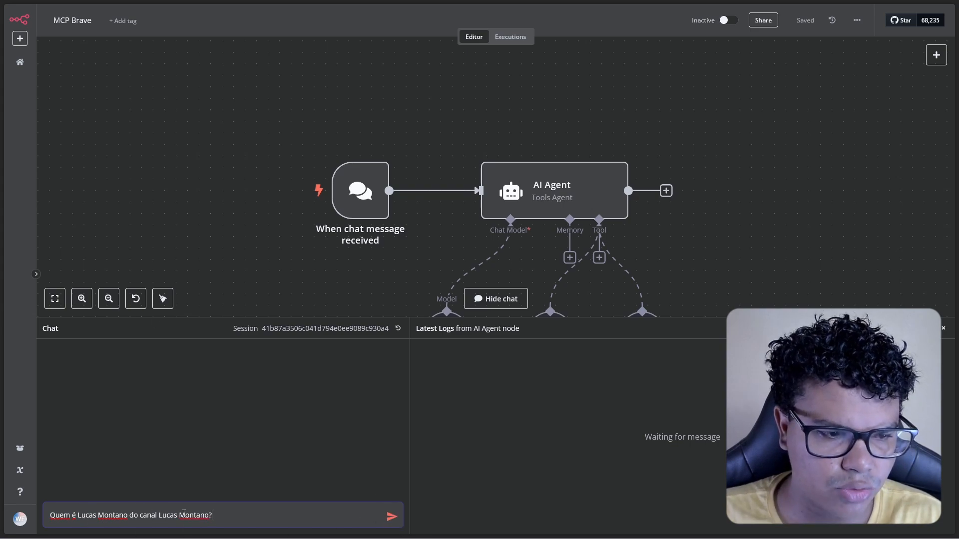
left_click(392, 517)
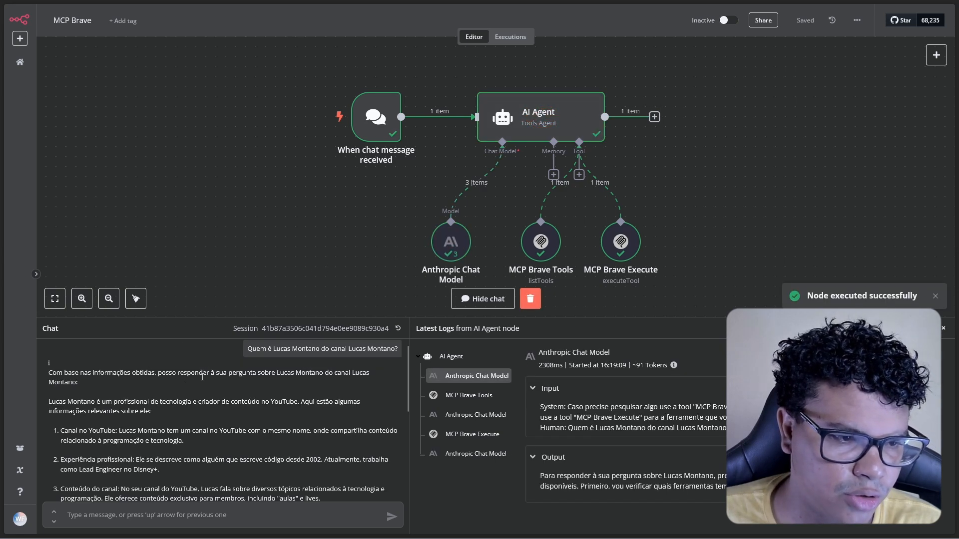
- Read through the AI Agent's full chat answer about the channel's owner, from the introduction to the closing summary
scroll(220, 399, "down", 2)
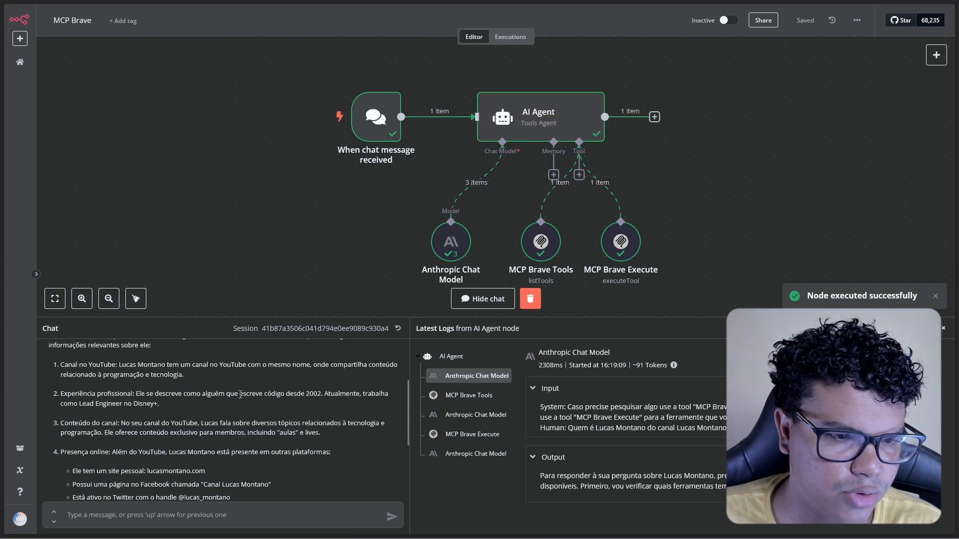
scroll(280, 395, "up", 2)
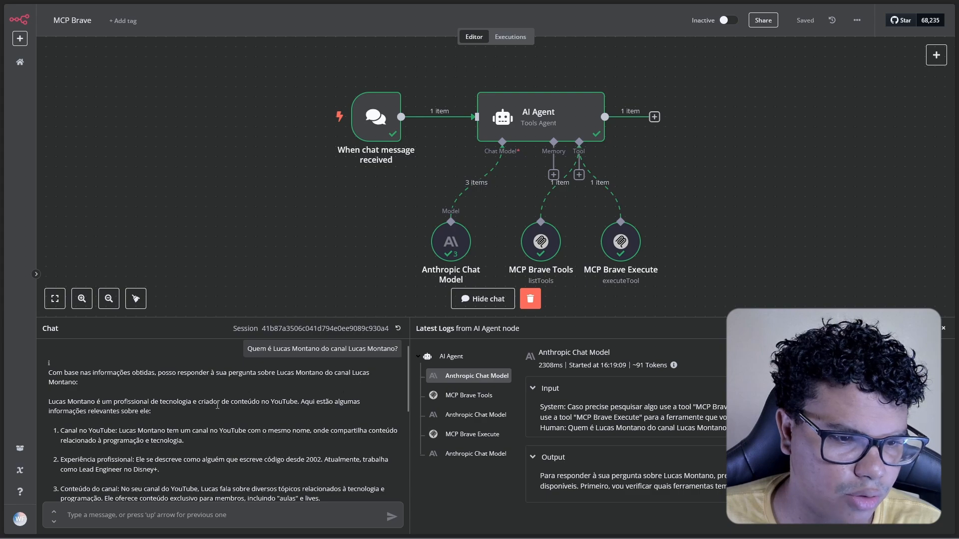
scroll(152, 397, "down", 2)
scroll(140, 397, "up", 2)
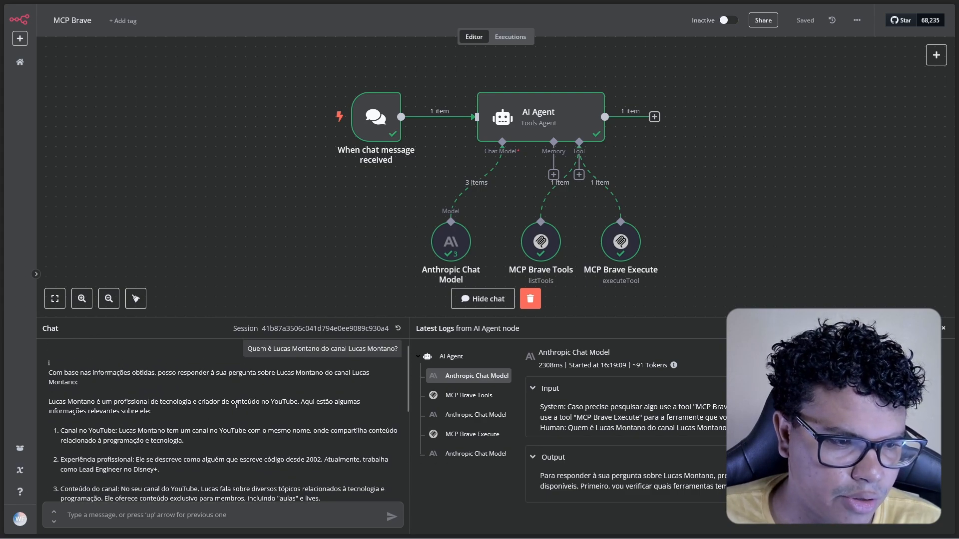
scroll(121, 432, "down", 2)
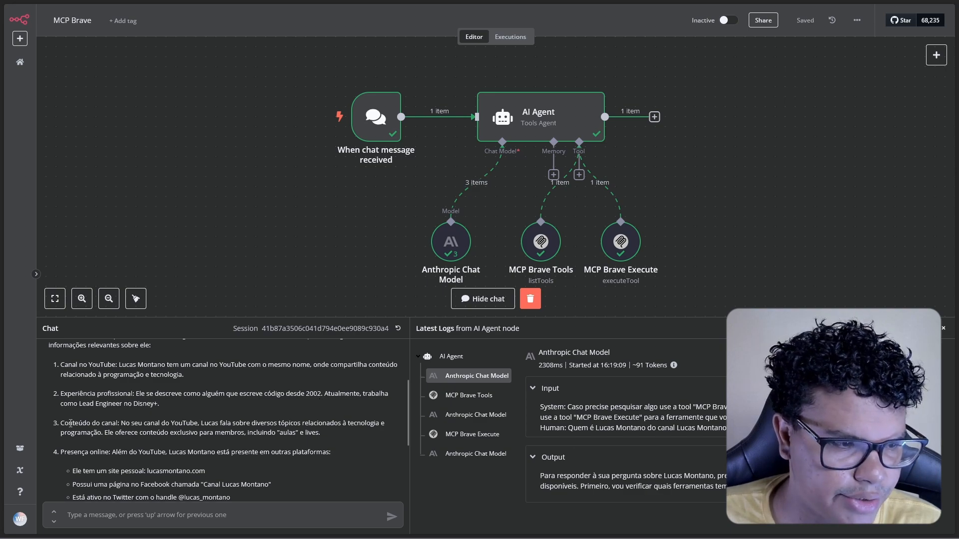
scroll(70, 423, "down", 3)
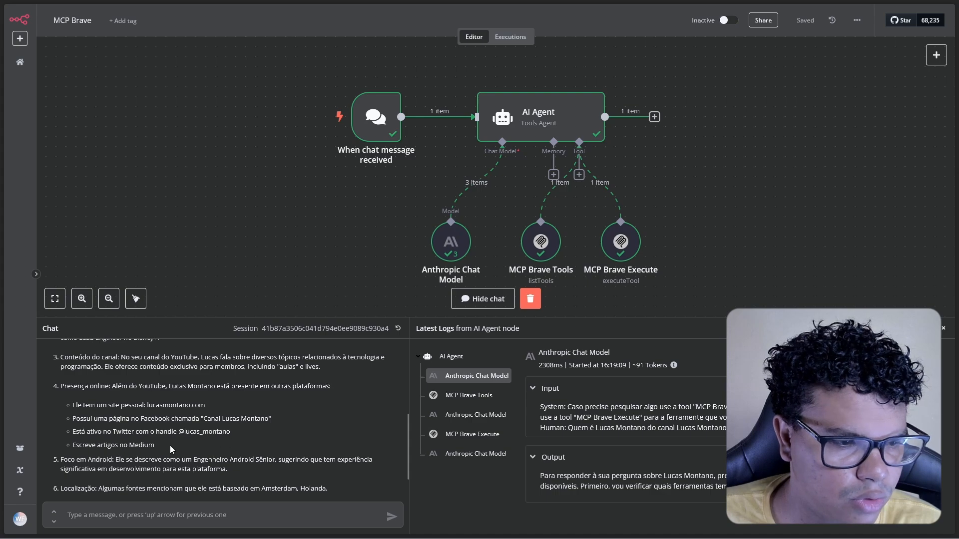
scroll(133, 451, "down", 2)
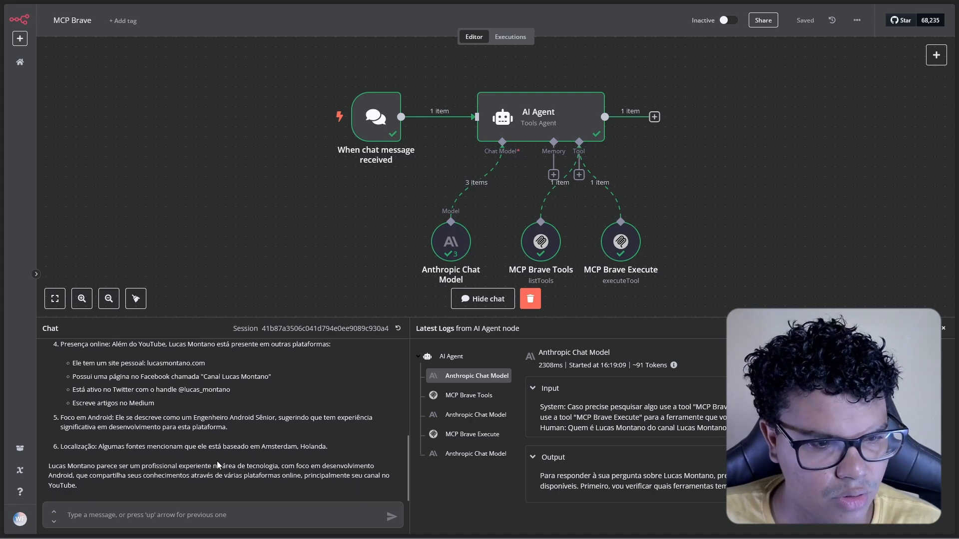
scroll(218, 465, "up", 6)
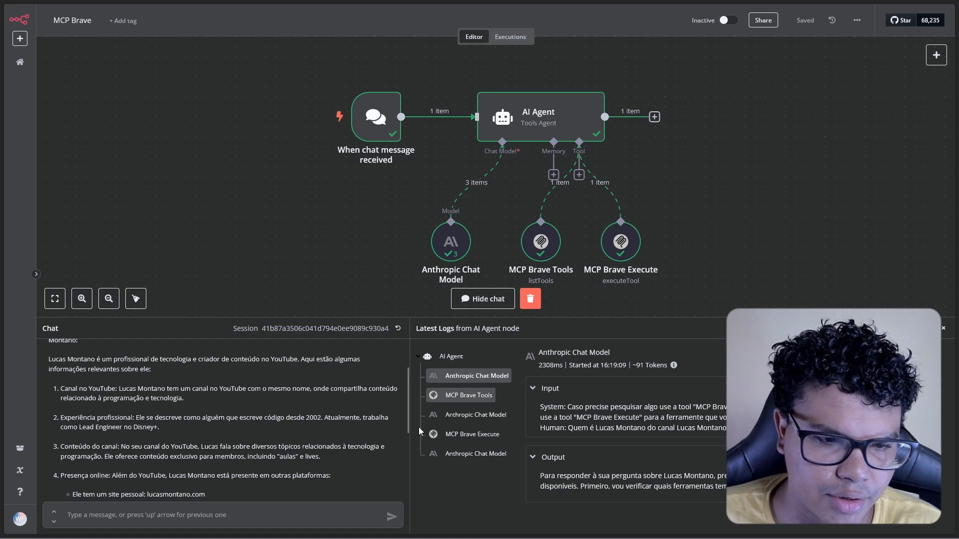
- Examine the MCP Brave Tools log entry, reading the names, descriptions and schemas of the listed search tools
left_click(463, 397)
scroll(617, 426, "down", 1)
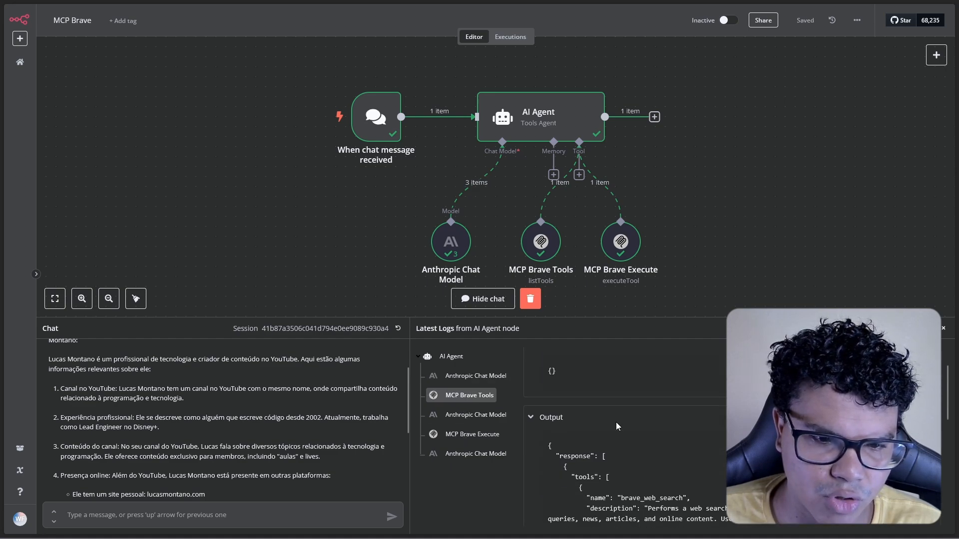
scroll(617, 426, "down", 3)
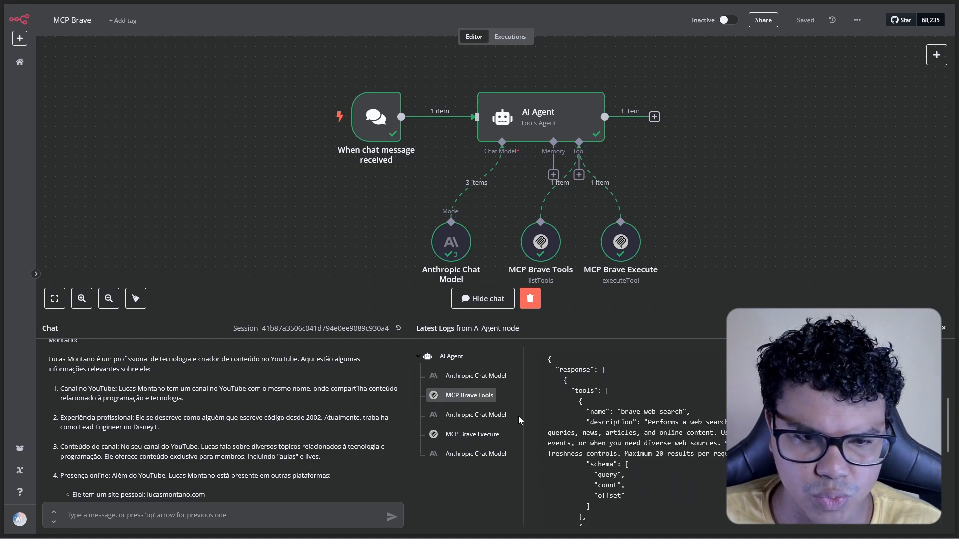
scroll(669, 416, "down", 5)
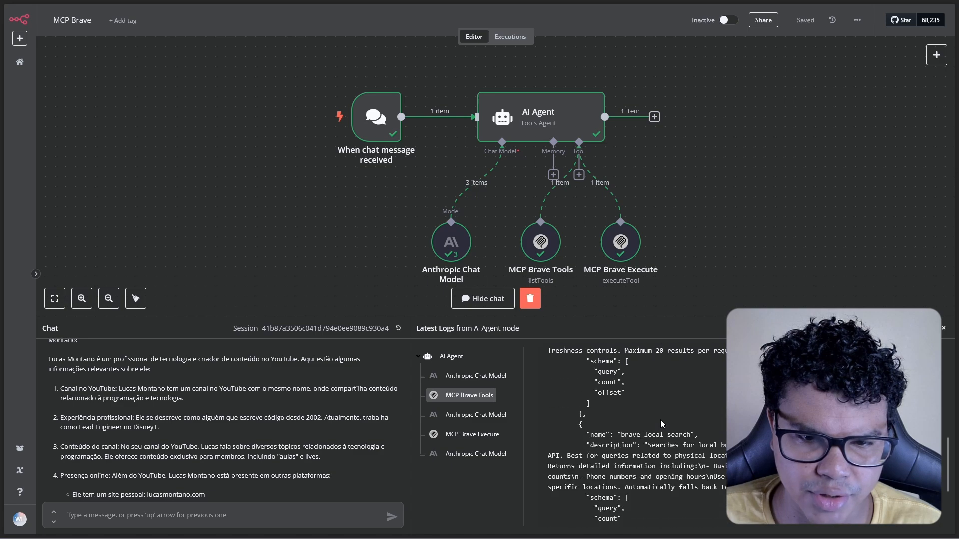
scroll(657, 410, "down", 2)
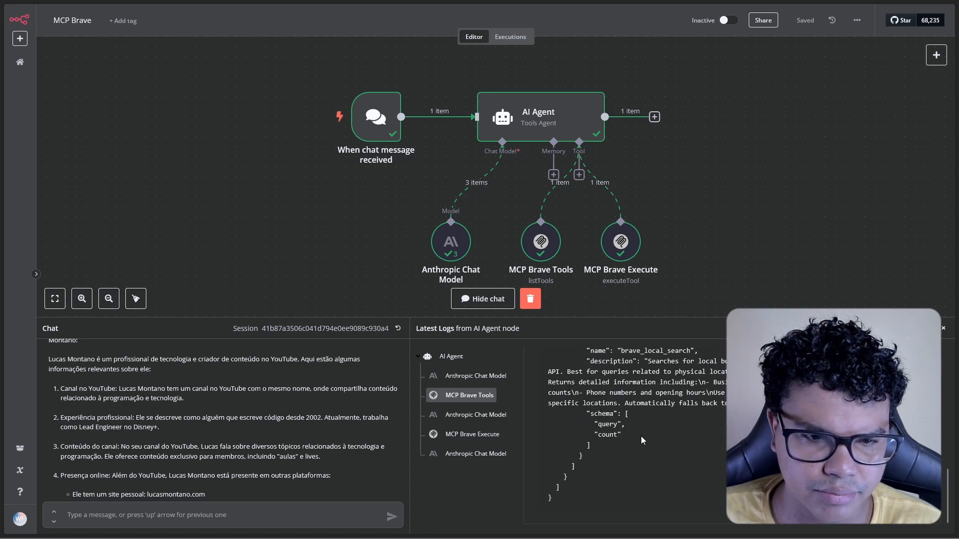
scroll(657, 410, "up", 5)
scroll(700, 489, "up", 2)
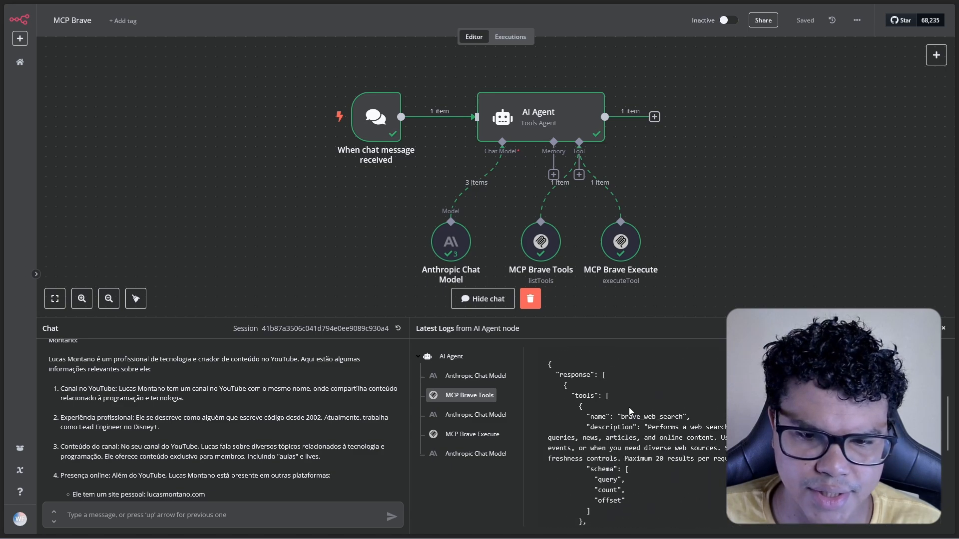
scroll(648, 436, "down", 5)
scroll(648, 436, "up", 2)
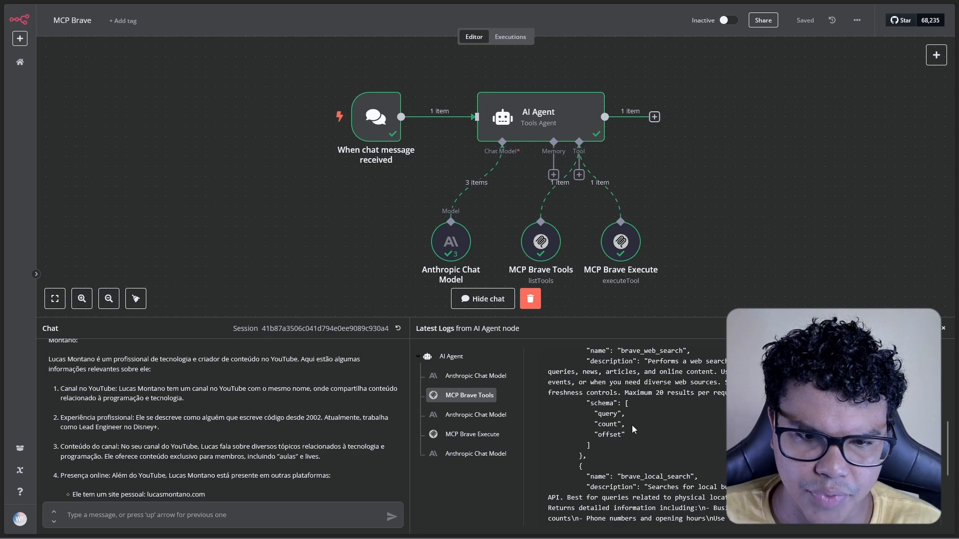
scroll(601, 398, "down", 4)
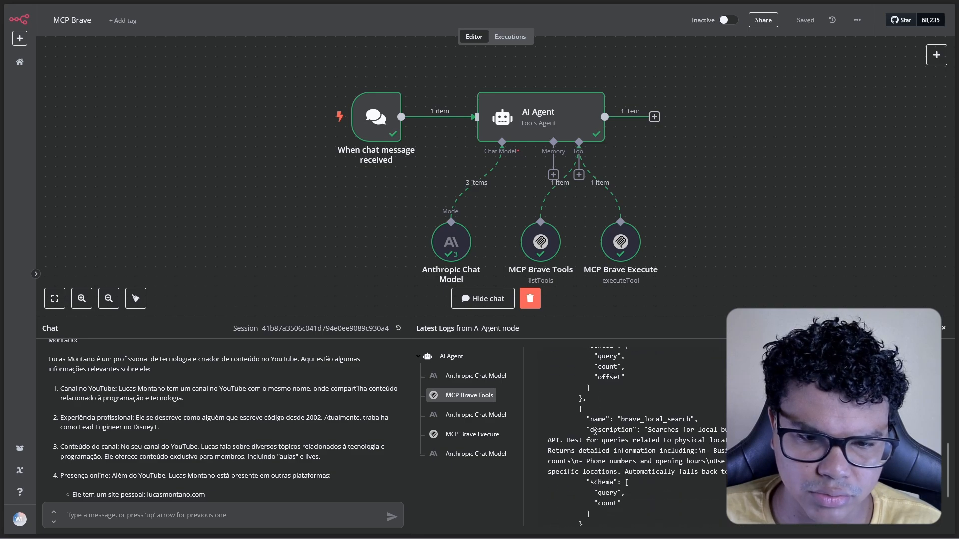
- Inspect the log entries of the second Anthropic Chat Model call, MCP Brave Execute and the final Anthropic Chat Model call
left_click(461, 419)
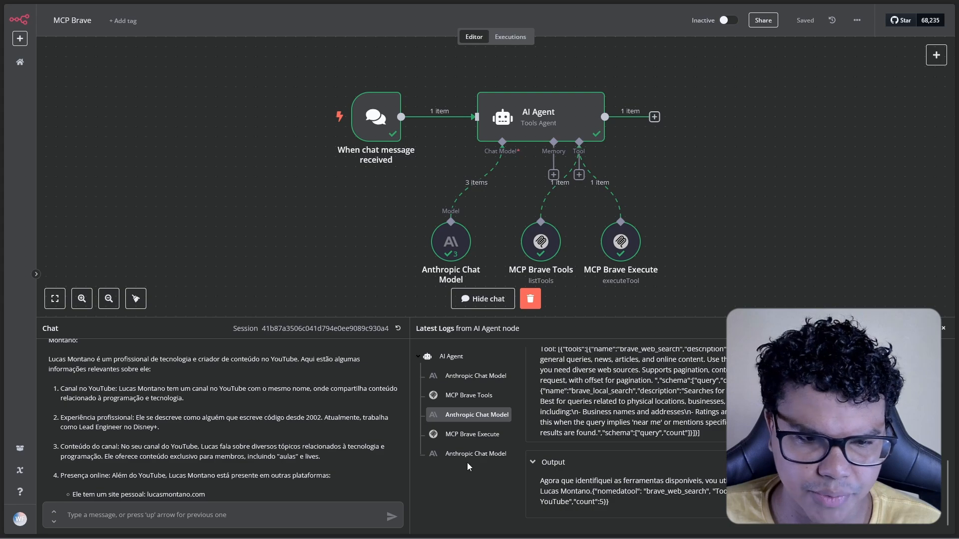
left_click(467, 435)
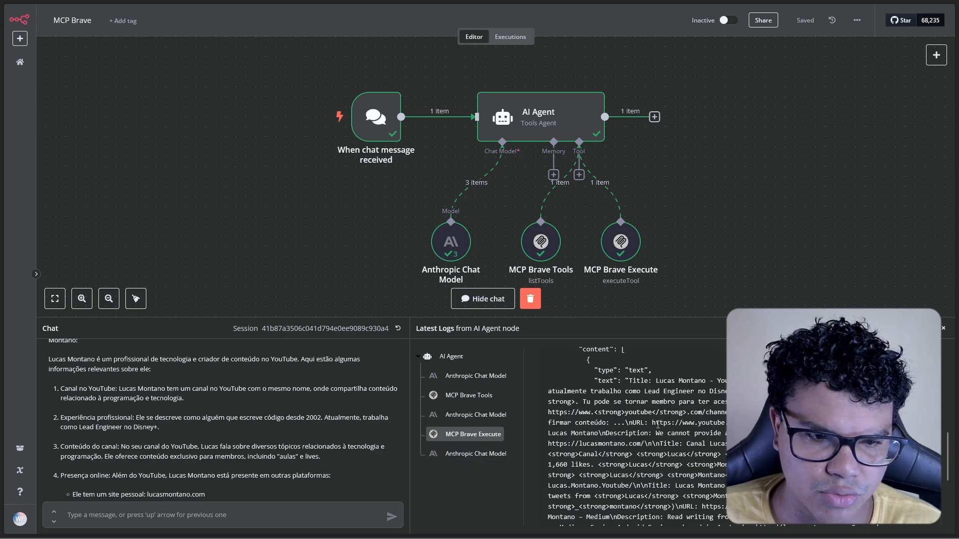
scroll(652, 444, "down", 3)
scroll(651, 443, "down", 1)
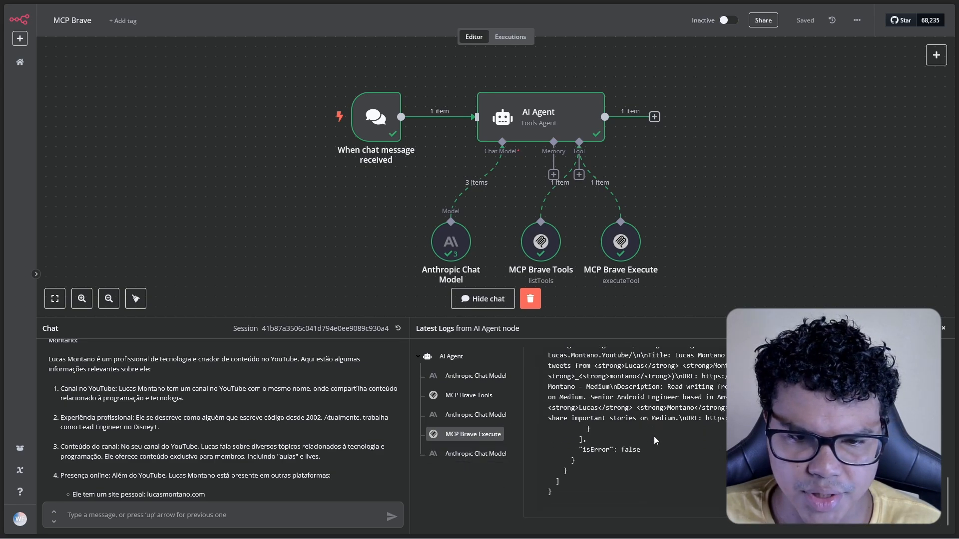
left_click(467, 454)
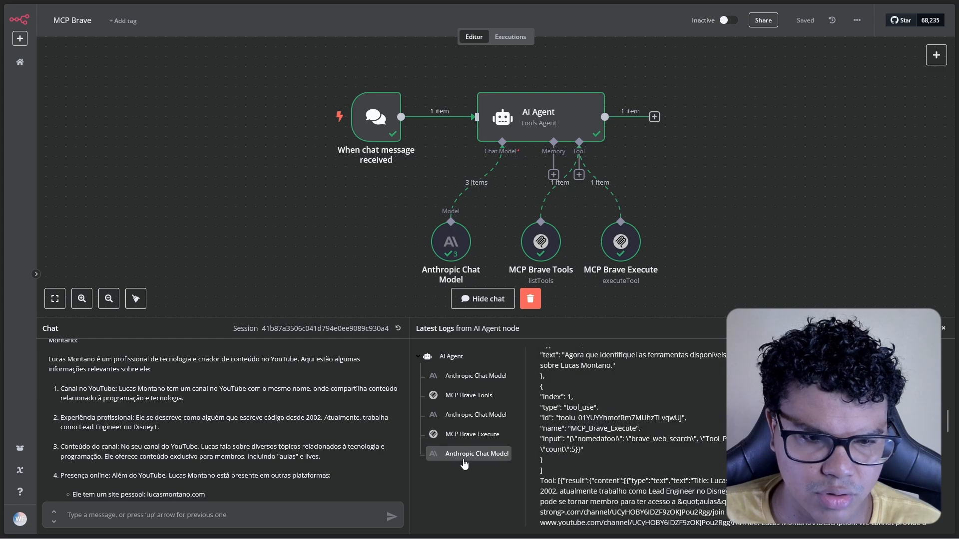
scroll(629, 449, "down", 10)
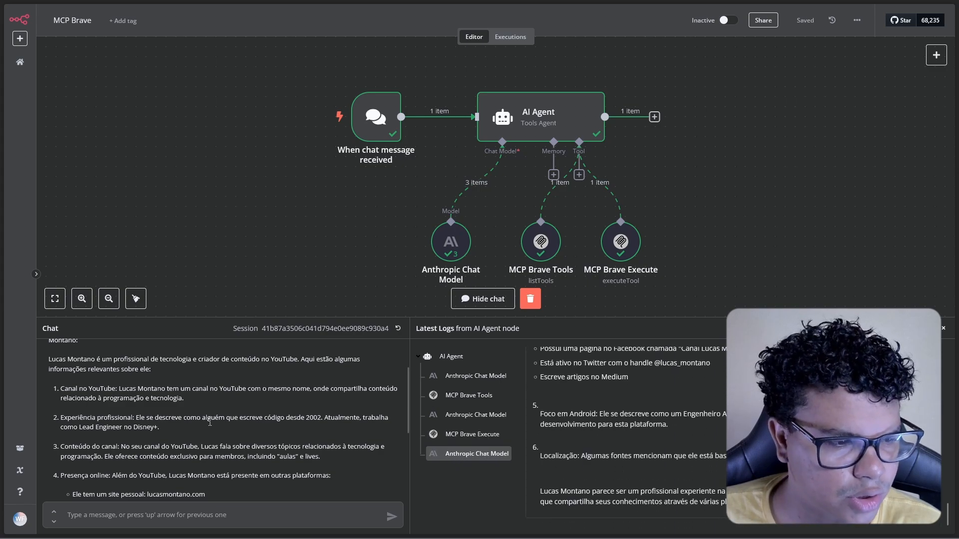
- Review the chat answer once more, close the chat and logs area, and fit the whole workflow in view
scroll(331, 459, "down", 5)
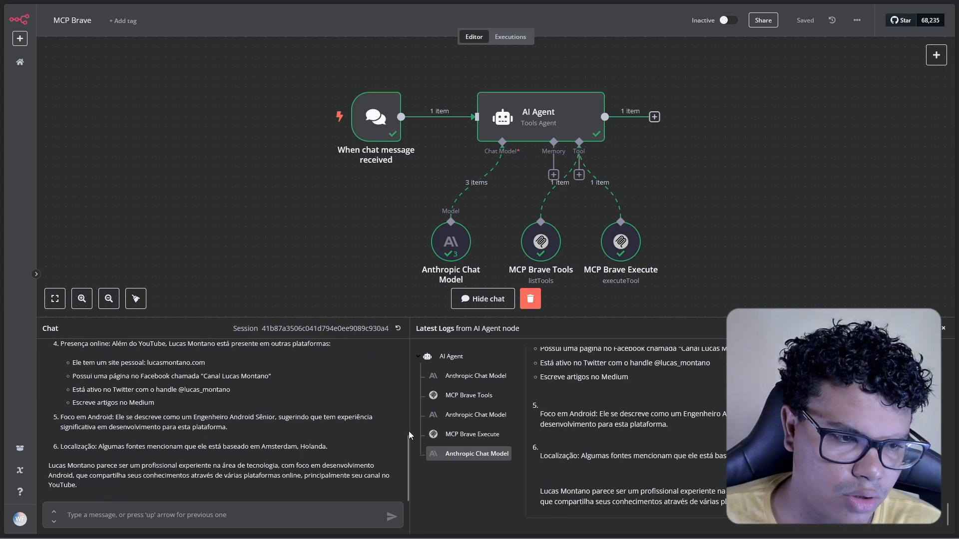
scroll(243, 446, "up", 5)
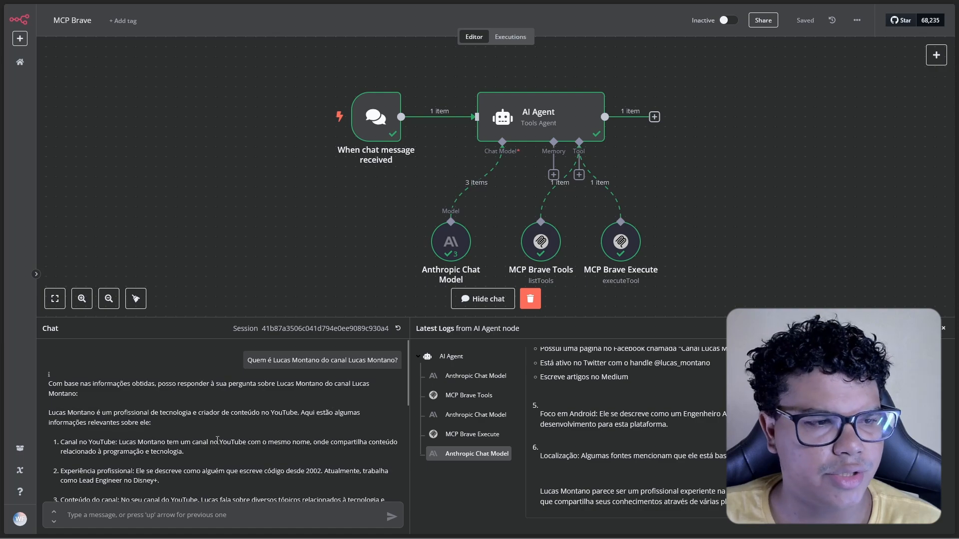
left_click(943, 329)
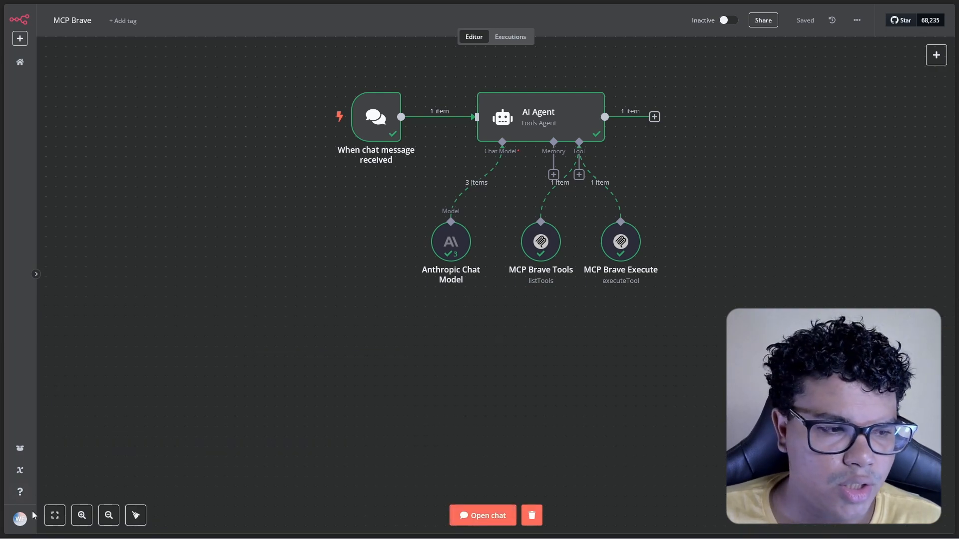
left_click(55, 515)
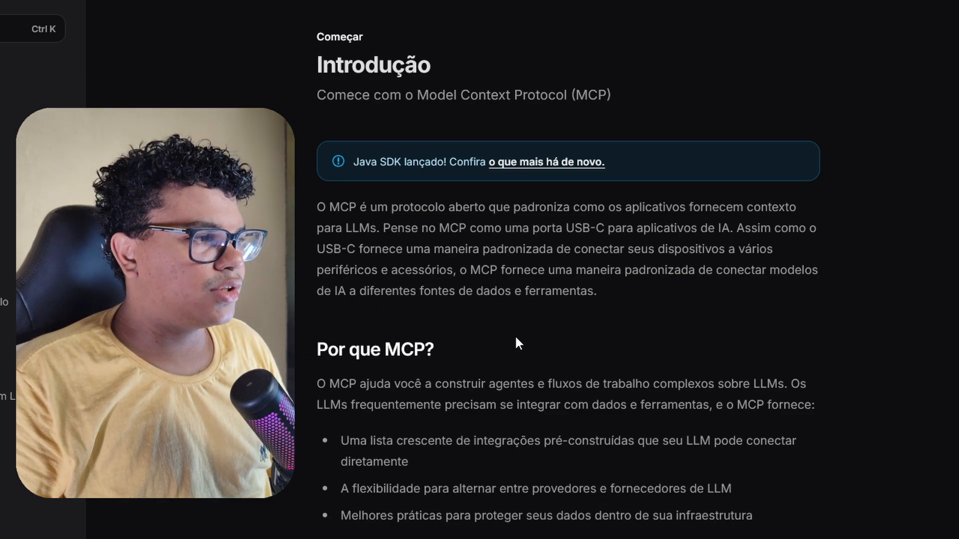
- Read the introduction page of the Model Context Protocol documentation, including why to use MCP and the general architecture diagram
scroll(524, 337, "down", 5)
scroll(520, 291, "down", 4)
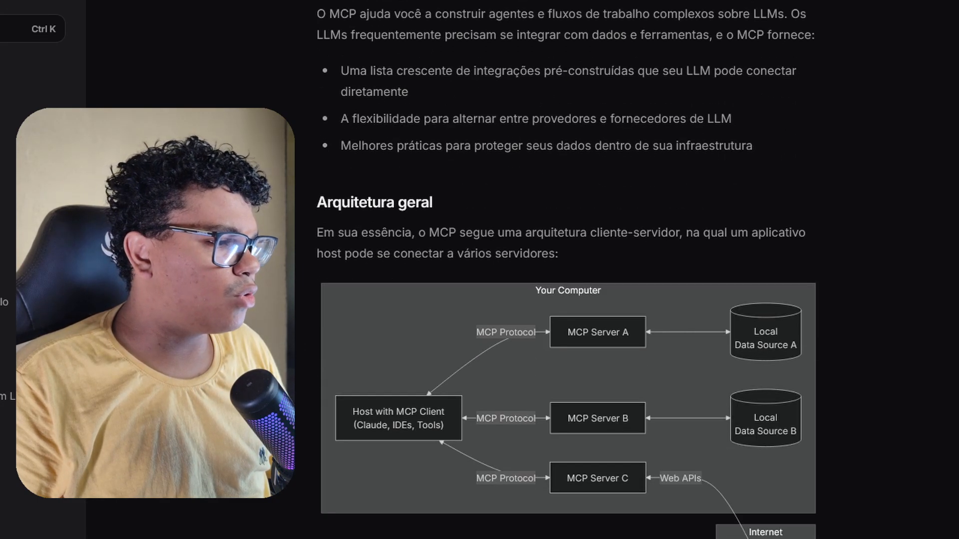
scroll(519, 291, "up", 8)
scroll(520, 291, "down", 3)
scroll(296, 404, "up", 3)
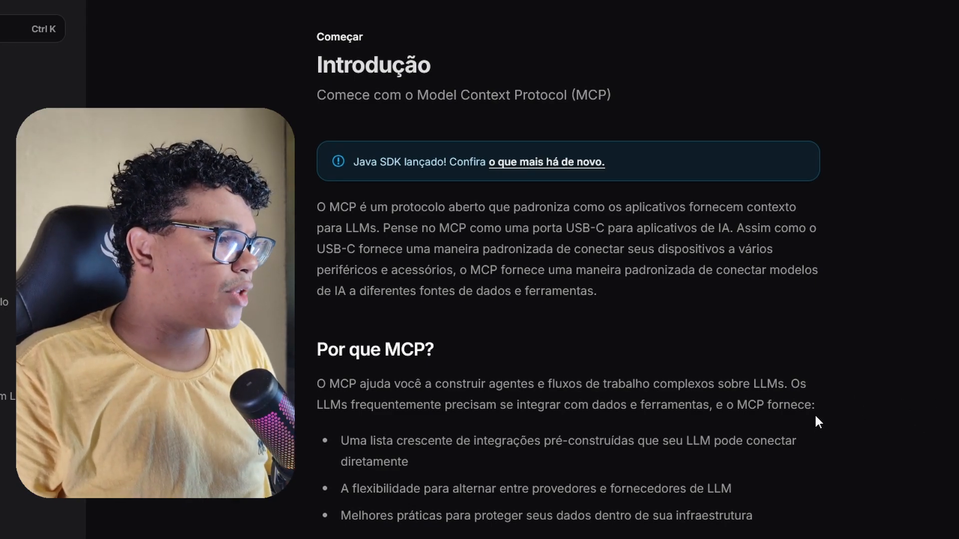
scroll(814, 413, "down", 10)
scroll(816, 402, "up", 10)
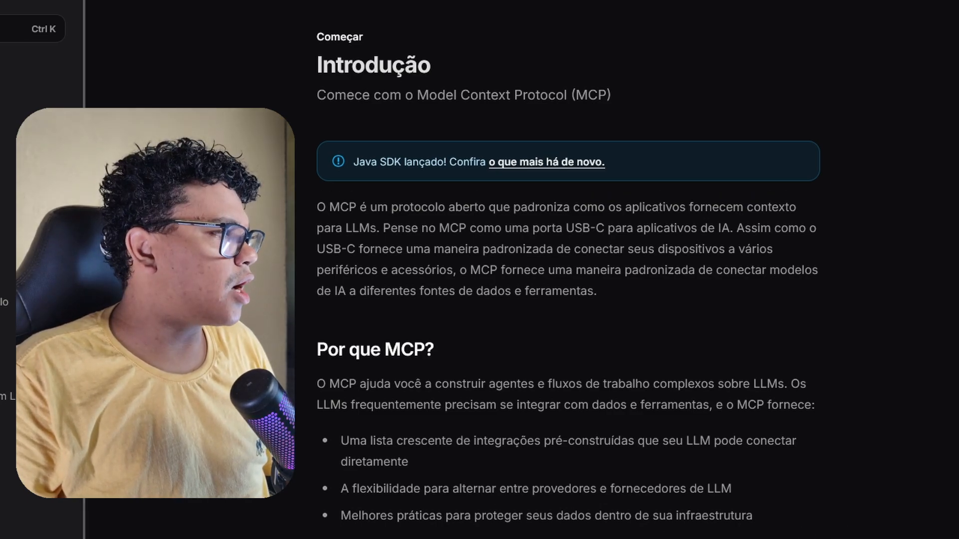
left_click(26, 165)
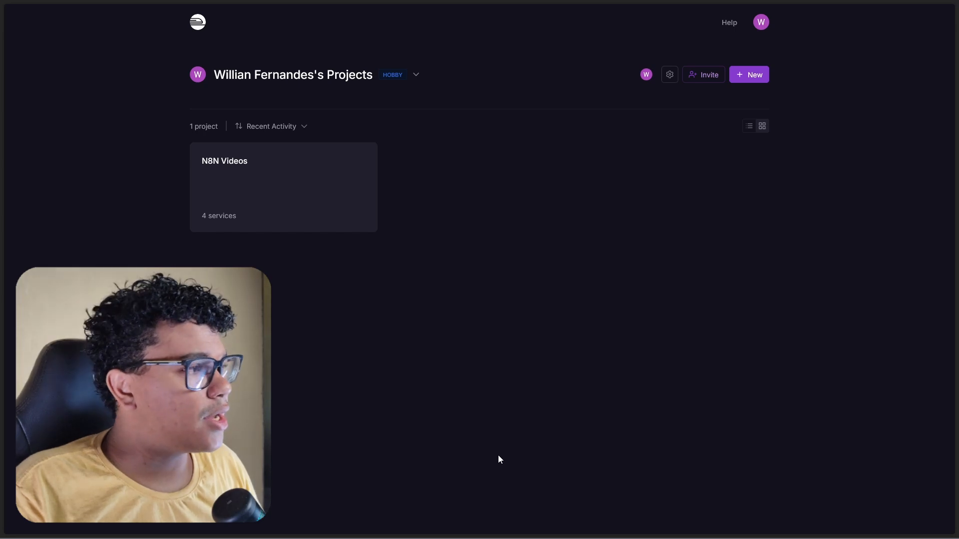
- Open the N8N Videos project on Railway and show the Primary service's variables
left_click(229, 161)
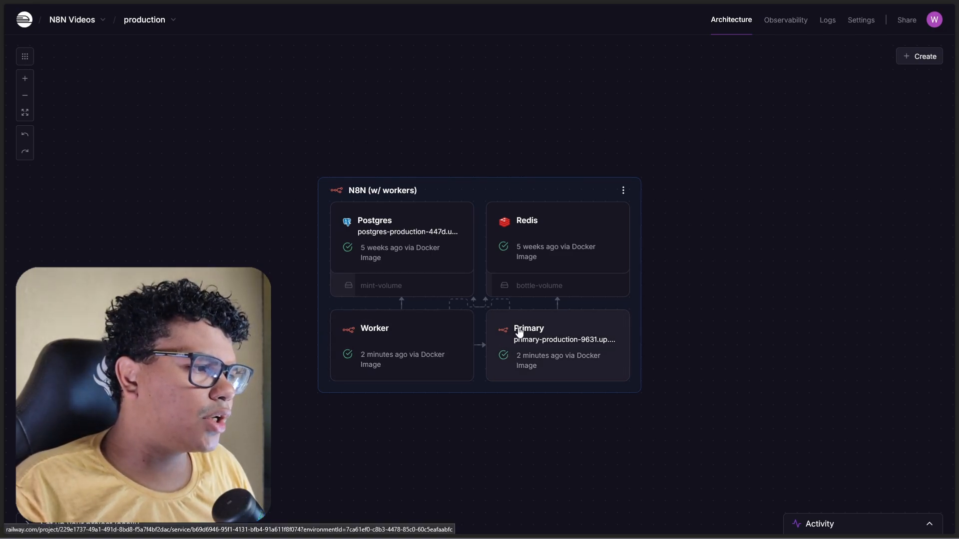
left_click(569, 340)
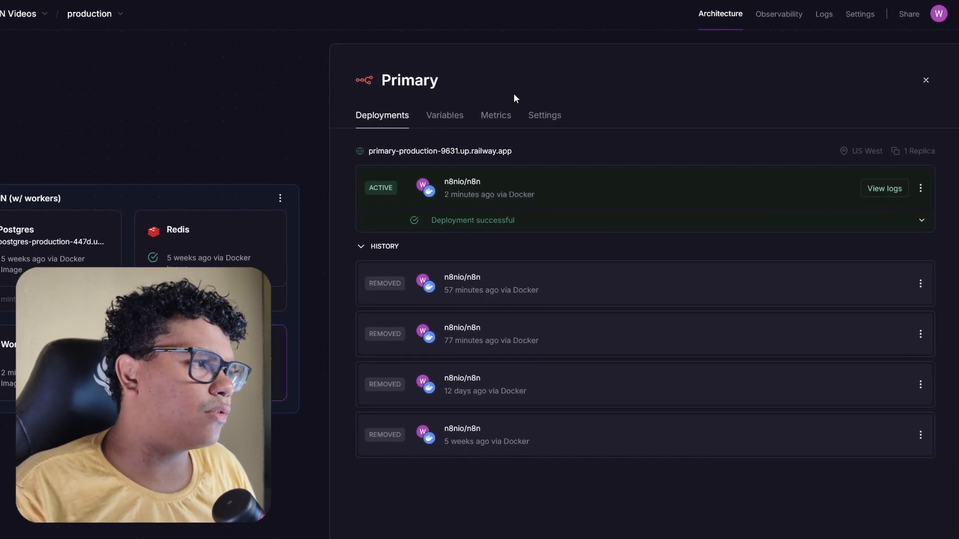
left_click(444, 115)
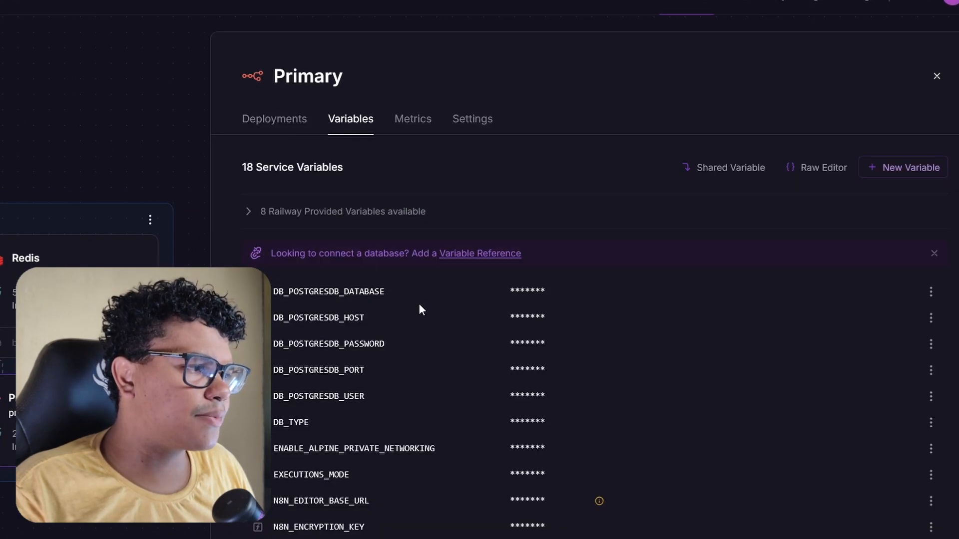
- Add the variable N8N_COMMUNITY_PACKAGES_ALLOW_TOOL_USAGE with the value true to the Primary service
left_click(921, 174)
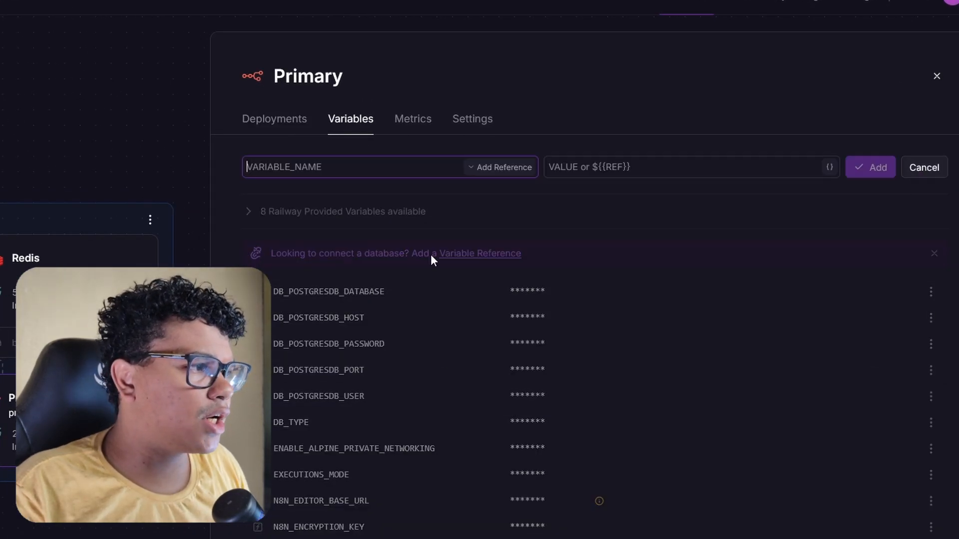
type("N8N_COMMUNITY_PACKAGES_ALLOW_TOOL_USAGE")
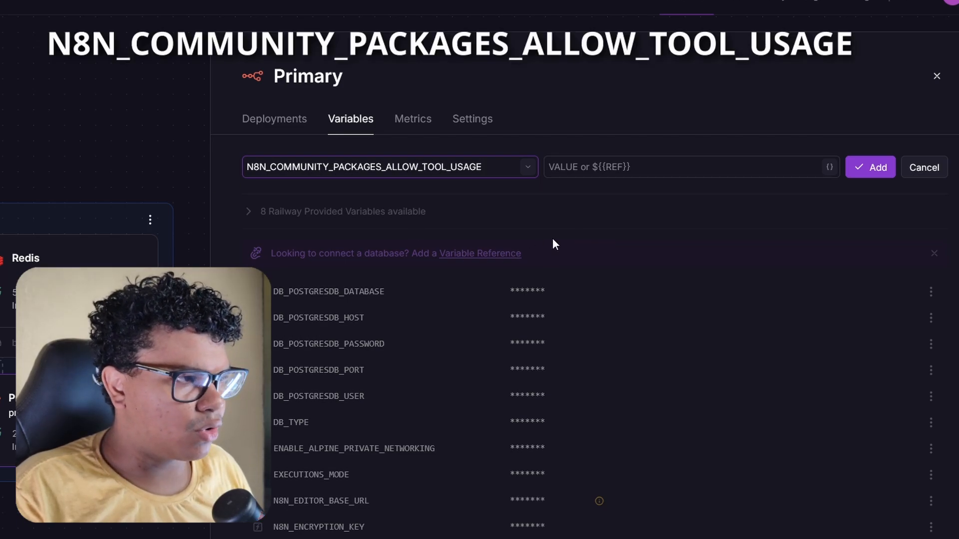
left_click(642, 172)
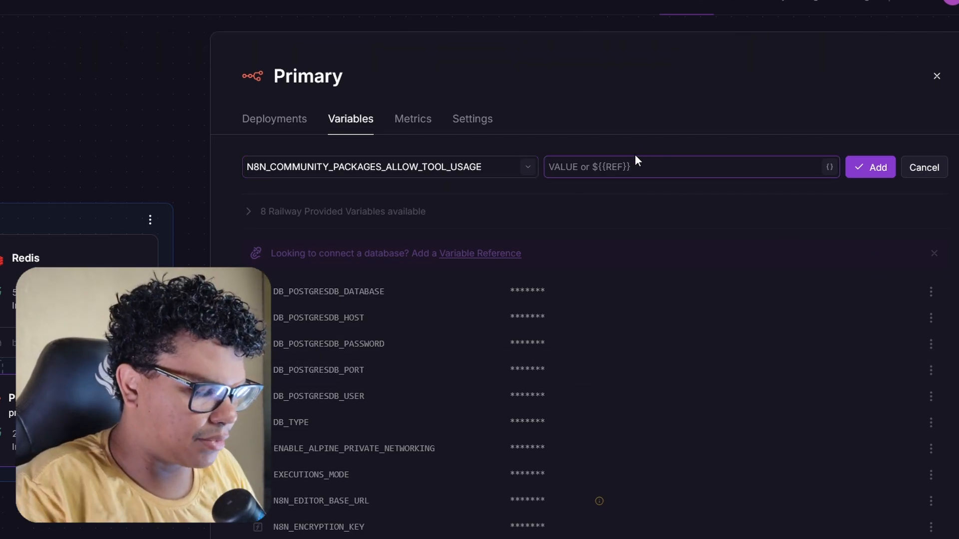
type("true")
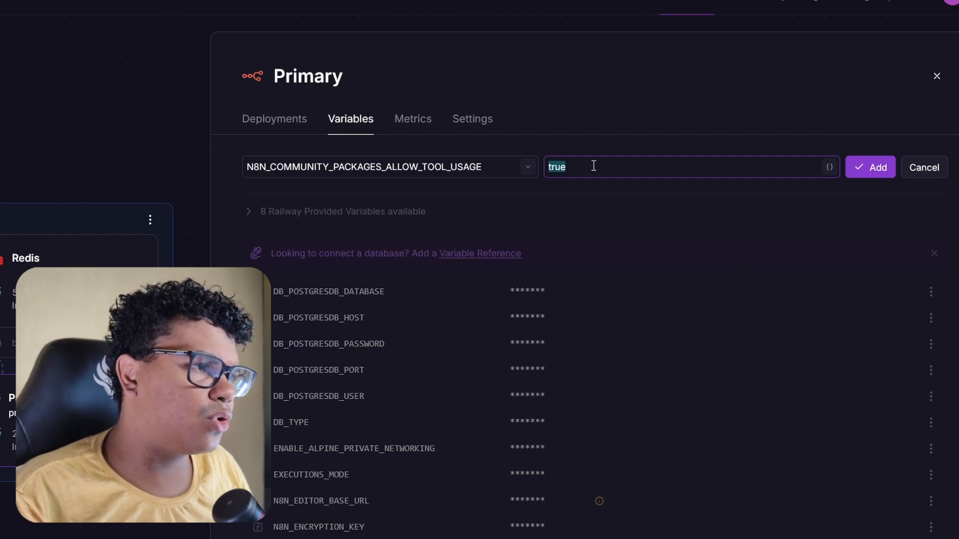
left_click(862, 175)
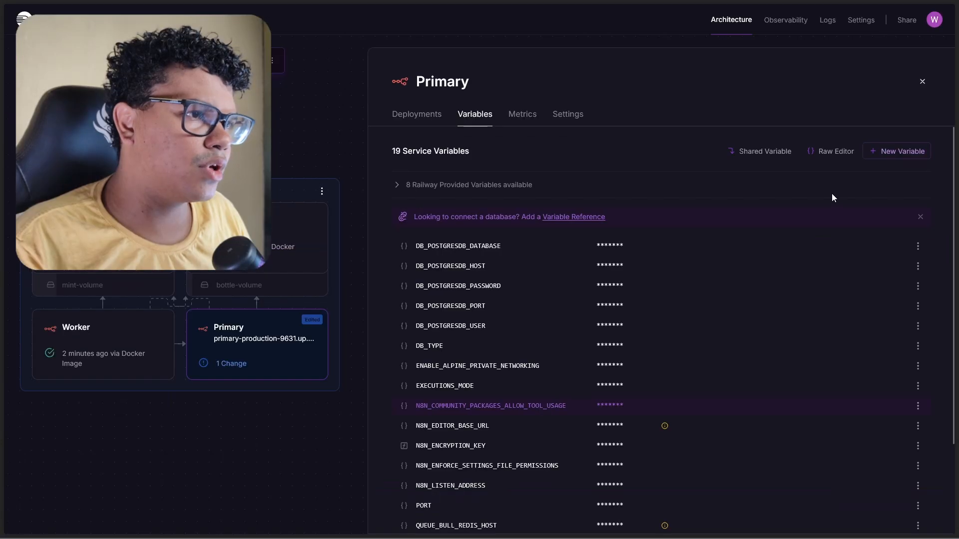
- Copy the N8N_COMMUNITY_PACKAGES_ALLOW_TOOL_USAGE line from the Primary service's raw variable editor and close the editor without updating
left_click(827, 152)
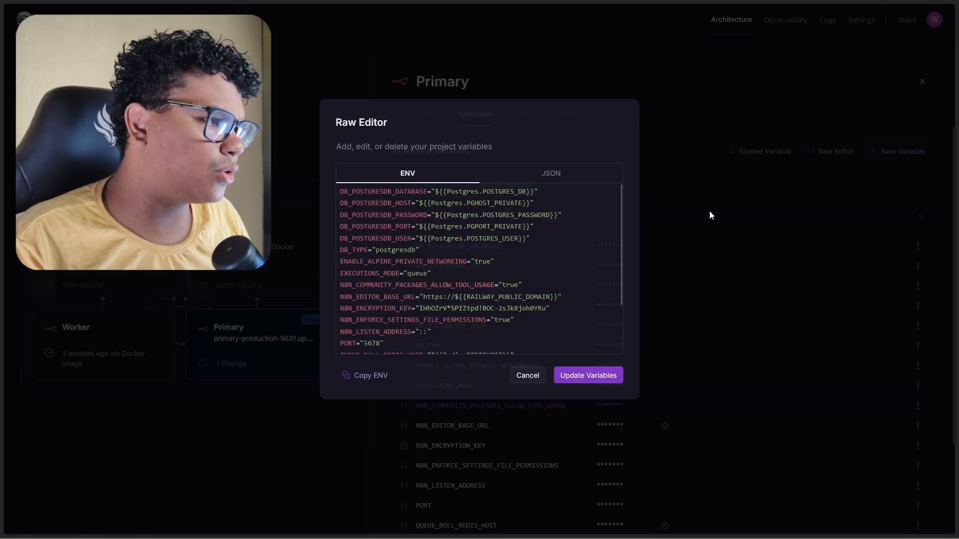
triple_click(373, 285)
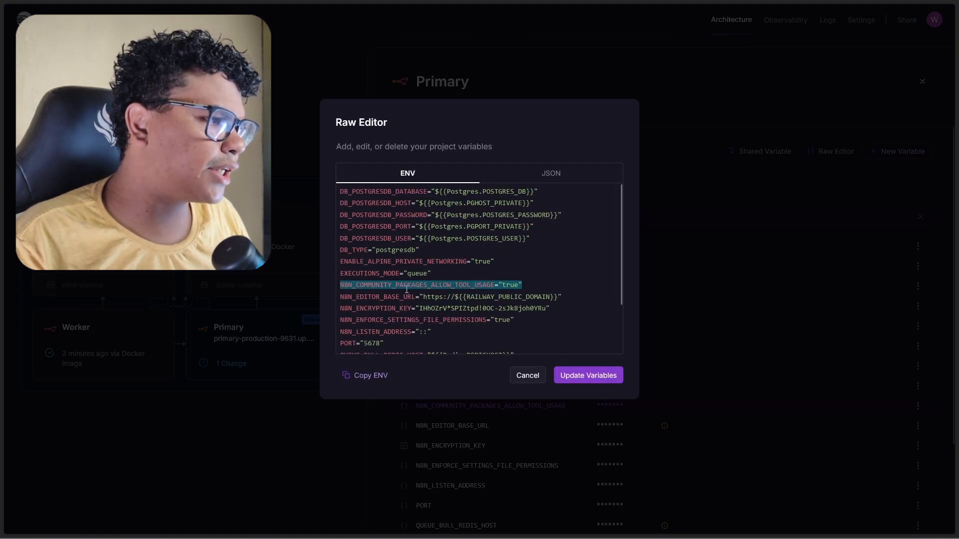
left_click(415, 285)
triple_click(416, 285)
left_click(453, 283)
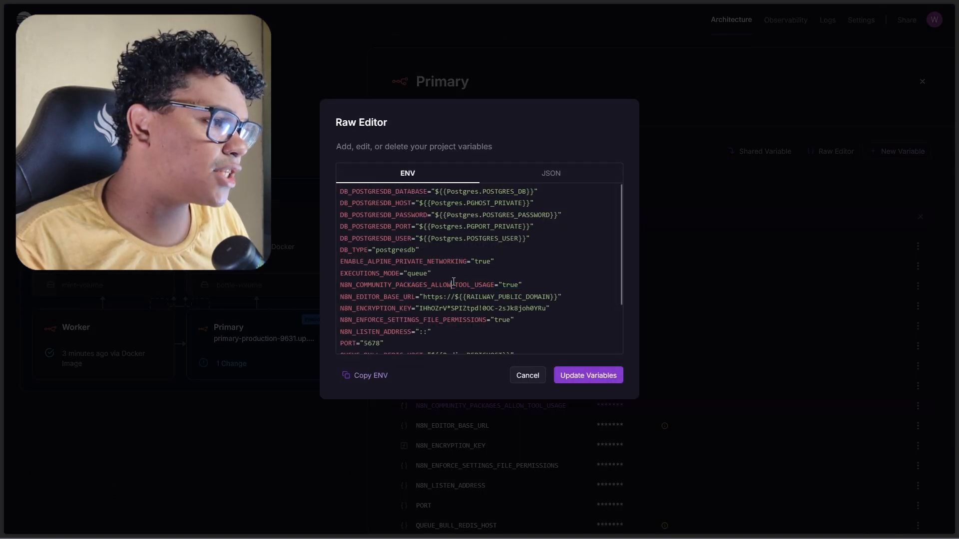
triple_click(453, 283)
key("ctrl+c")
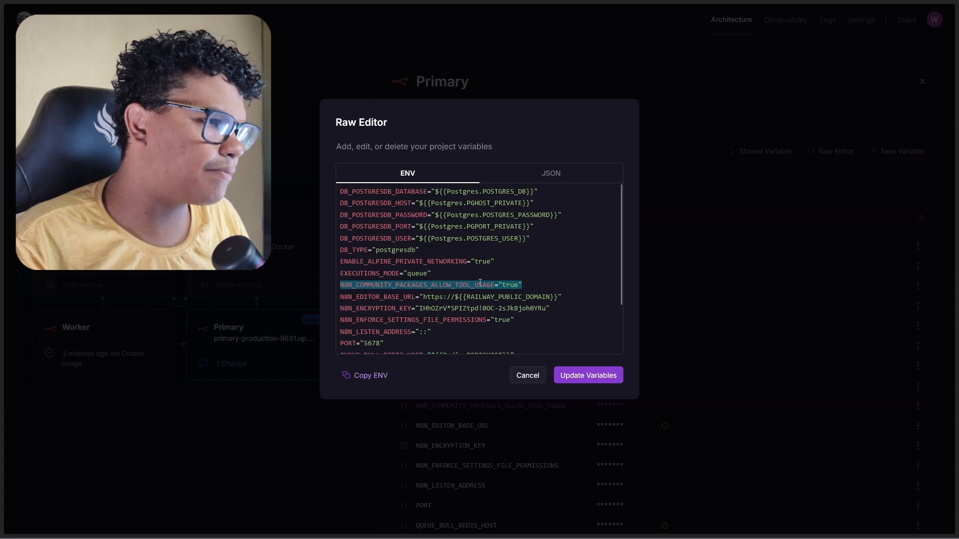
left_click(756, 89)
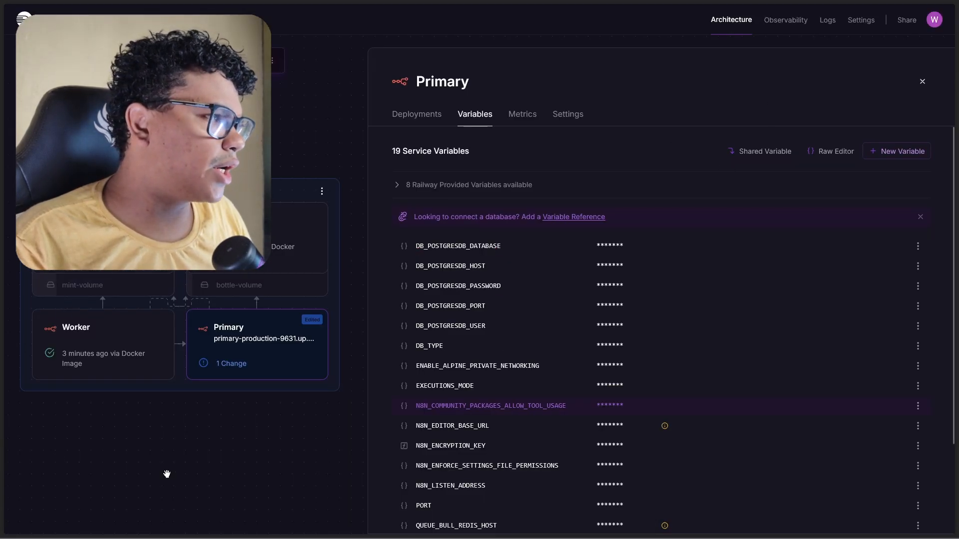
- Add N8N_COMMUNITY_PACKAGES_ALLOW_TOOL_USAGE with the value true to the Worker service, deploy the changes and close the service details
left_click(94, 337)
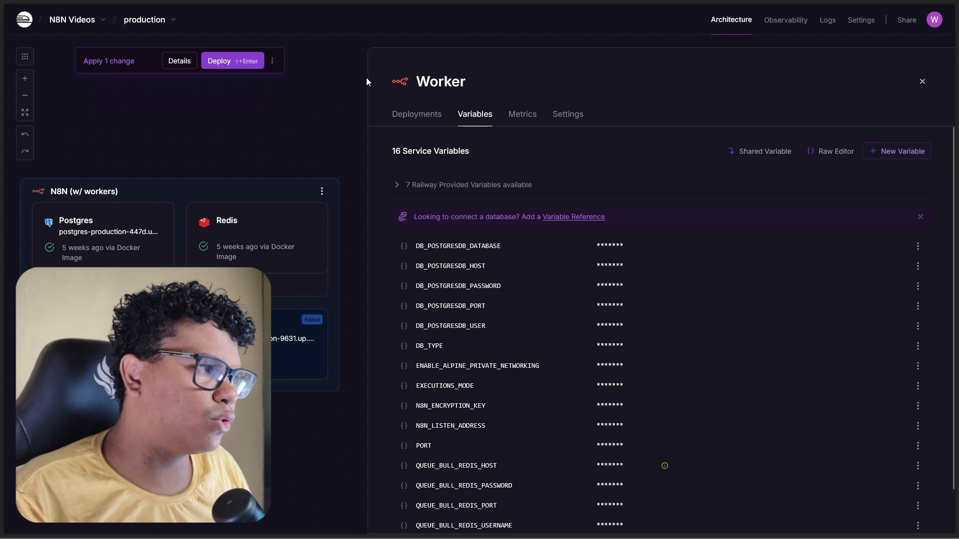
left_click(897, 151)
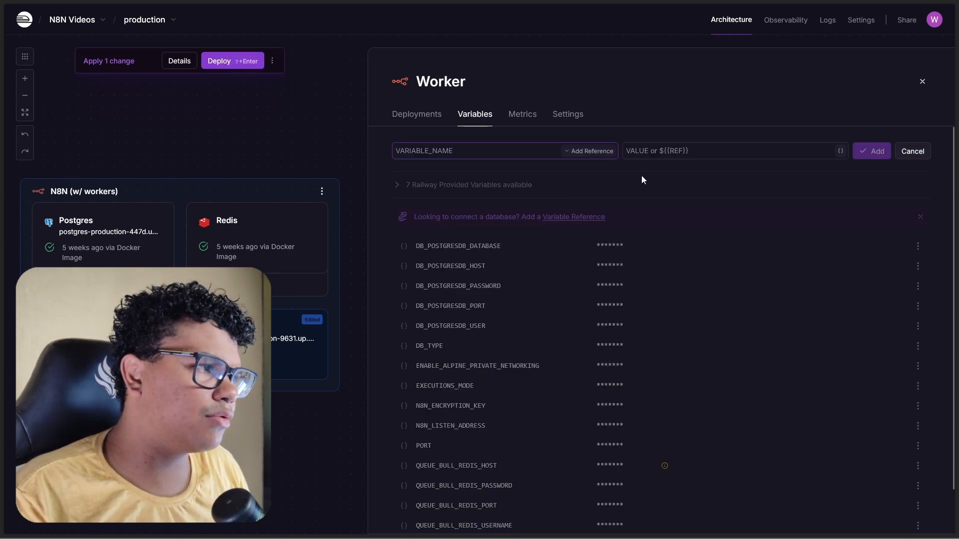
key("ctrl+v")
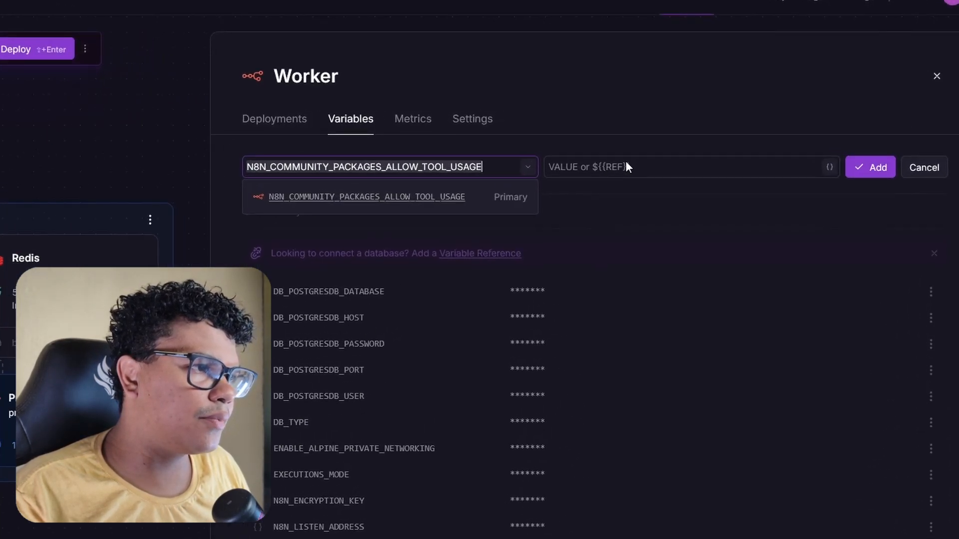
left_click(643, 161)
type("true")
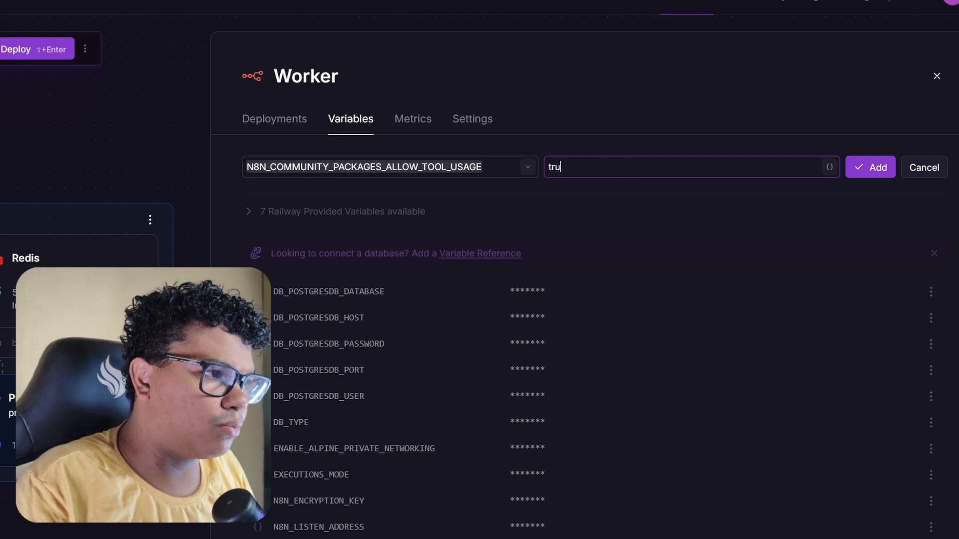
left_click(863, 172)
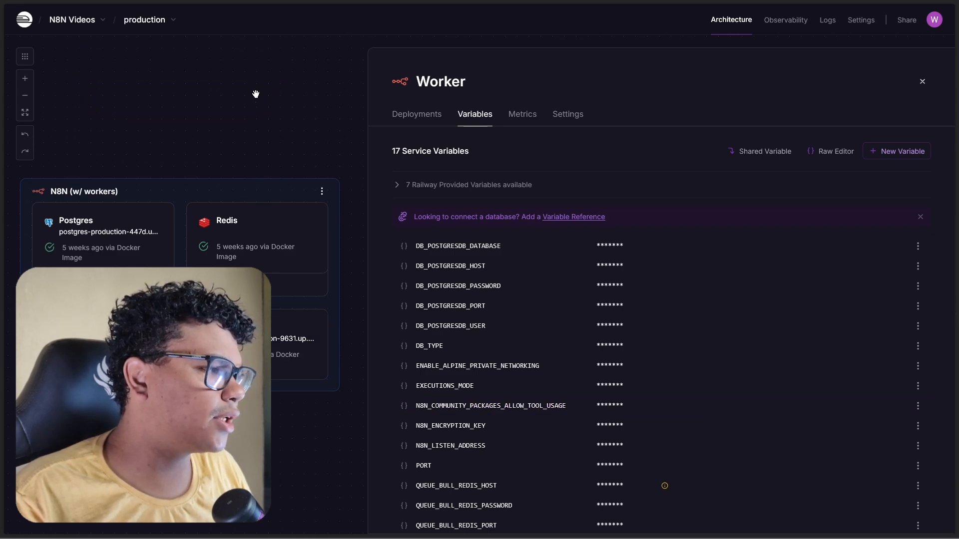
left_click(922, 80)
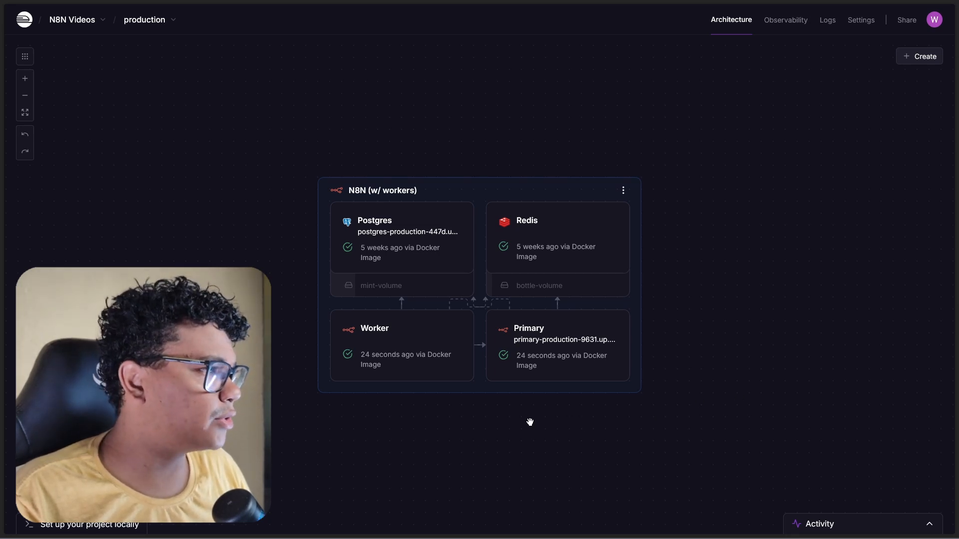
- Switch to n8n and open the workflow Verificar Nodes C. Tools from the workflow overview
mouse_move(1, 350)
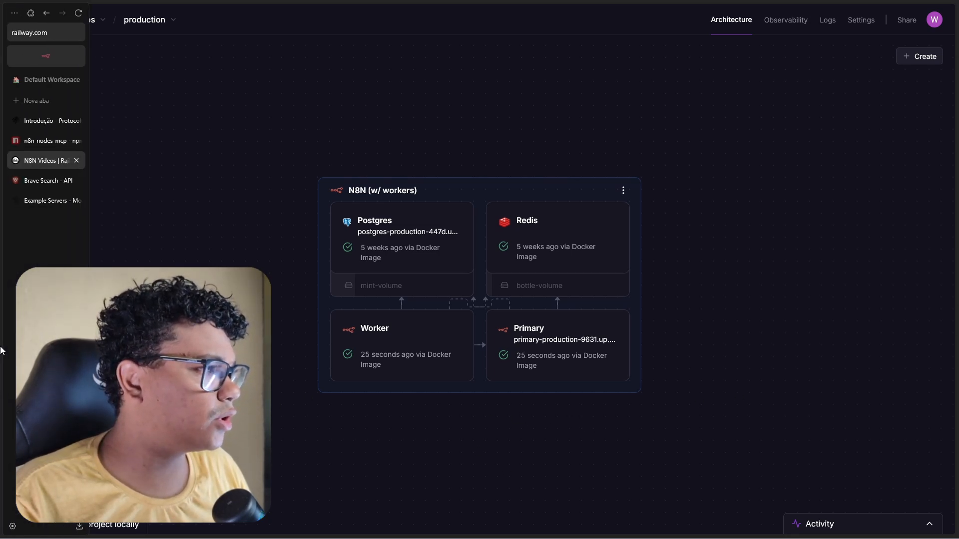
left_click(36, 59)
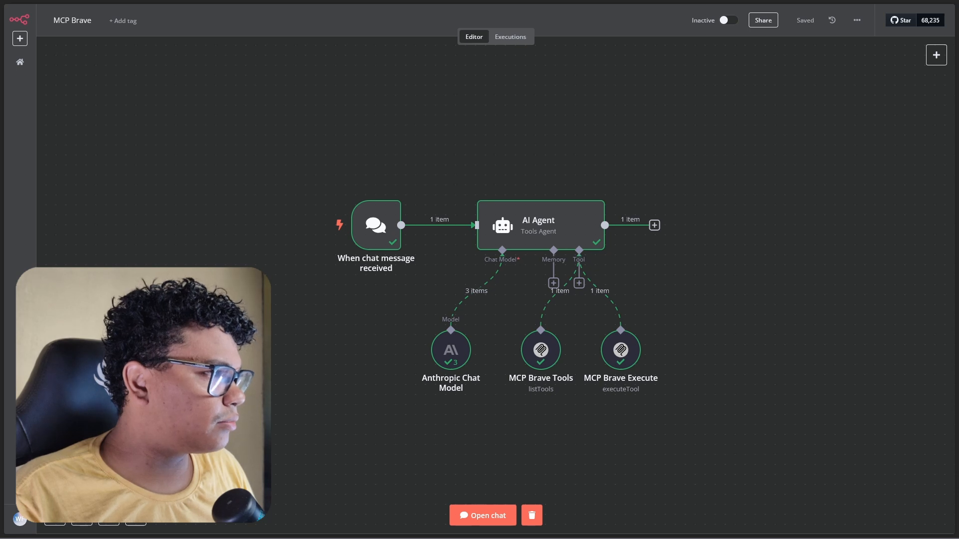
left_click(20, 62)
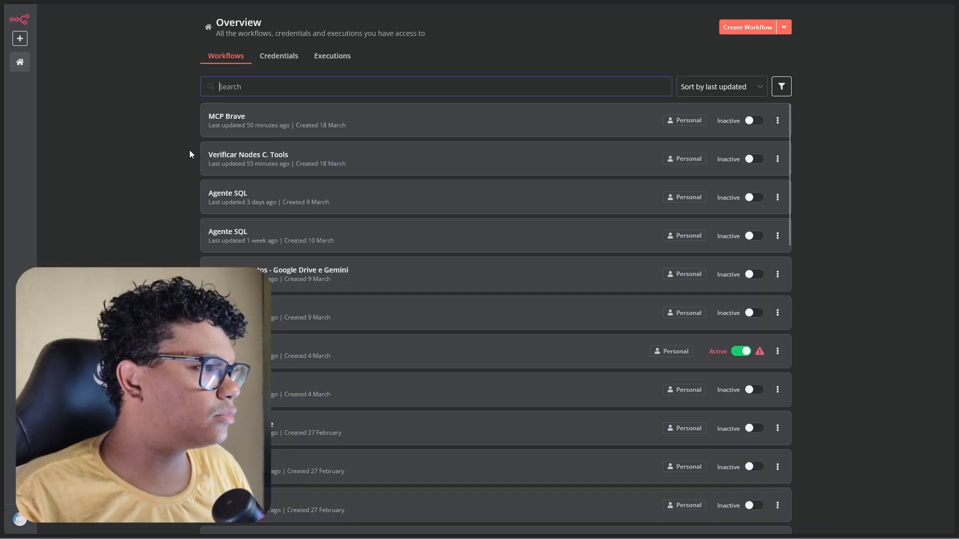
left_click(240, 154)
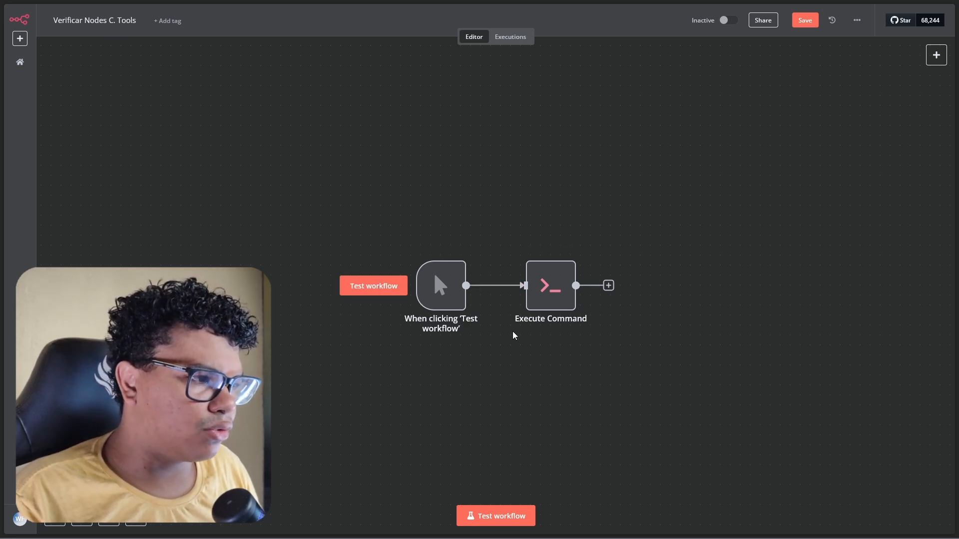
- Inspect the echo command set in the Execute Command node and return to the canvas
double_click(556, 303)
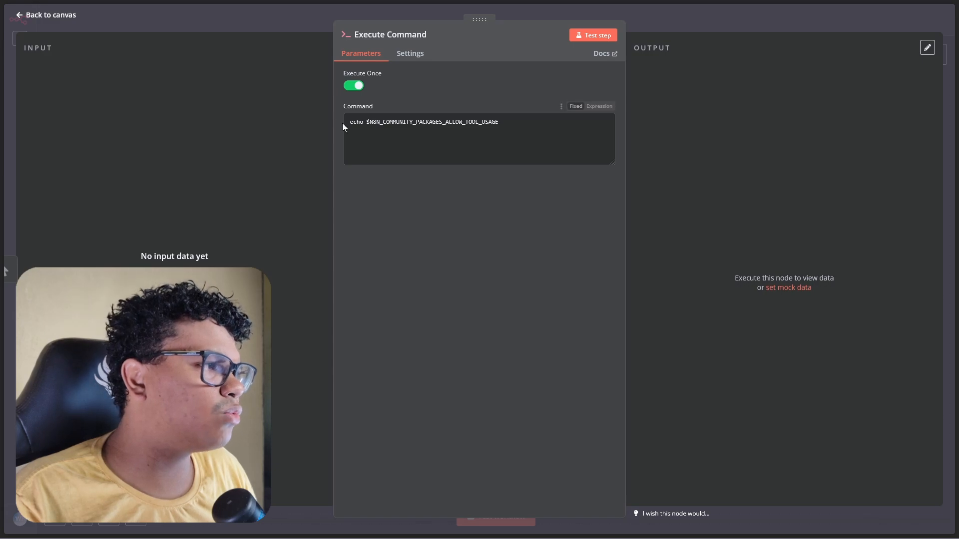
left_click_drag(351, 123, 514, 118)
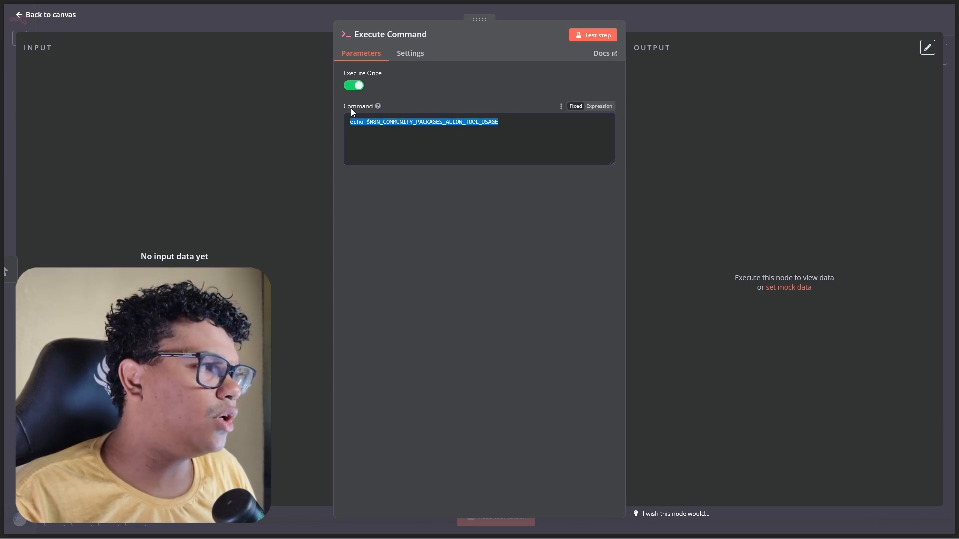
triple_click(469, 125)
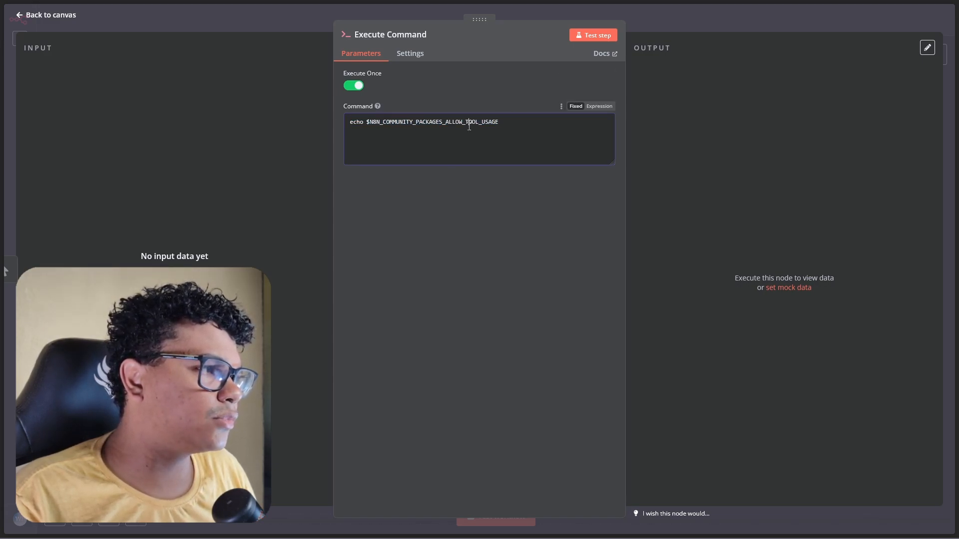
left_click(59, 16)
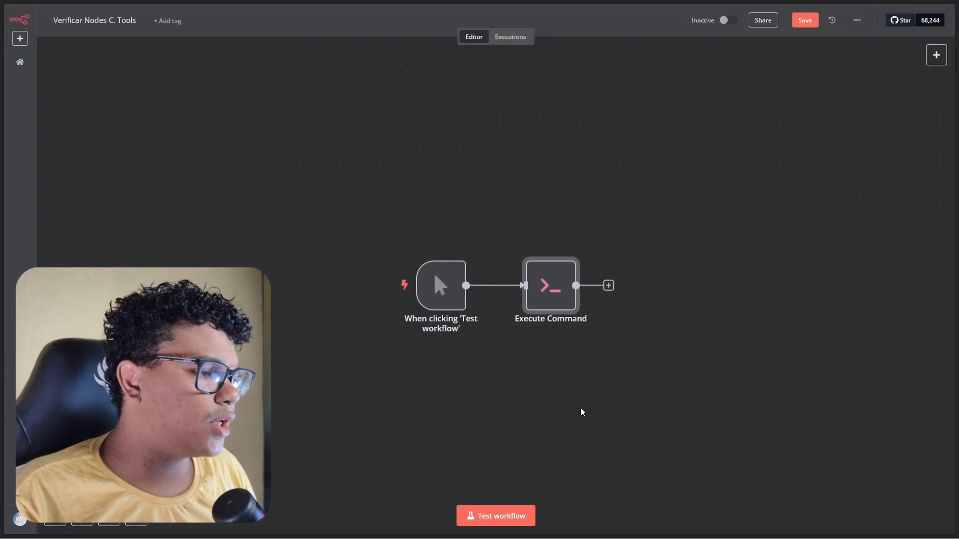
- Run the test workflow, check the Execute Command node's stdout in table view, and return to the canvas
left_click(483, 519)
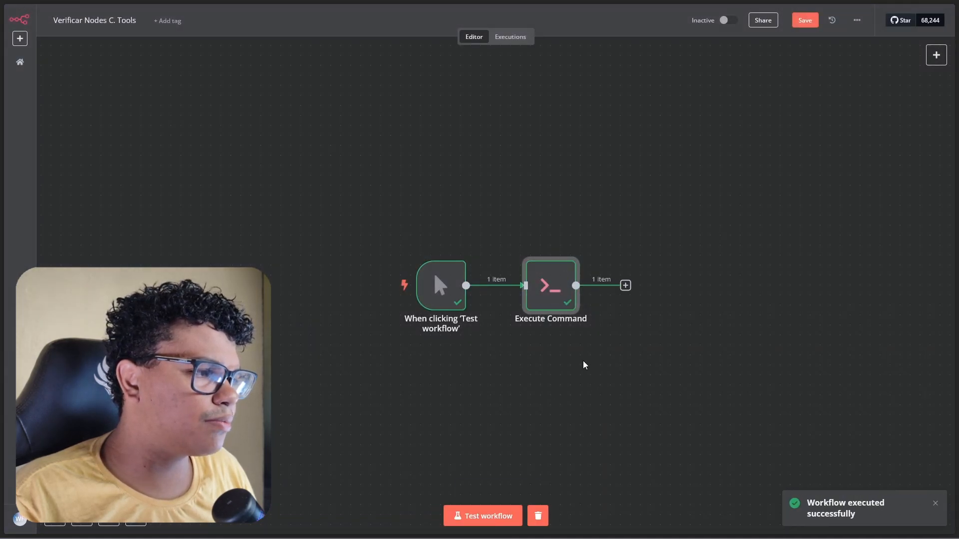
double_click(560, 292)
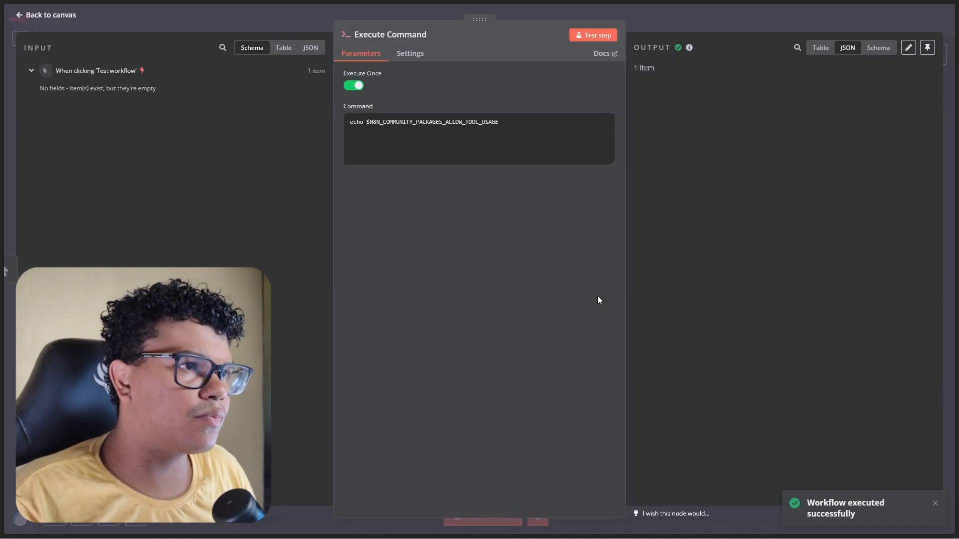
left_click(823, 48)
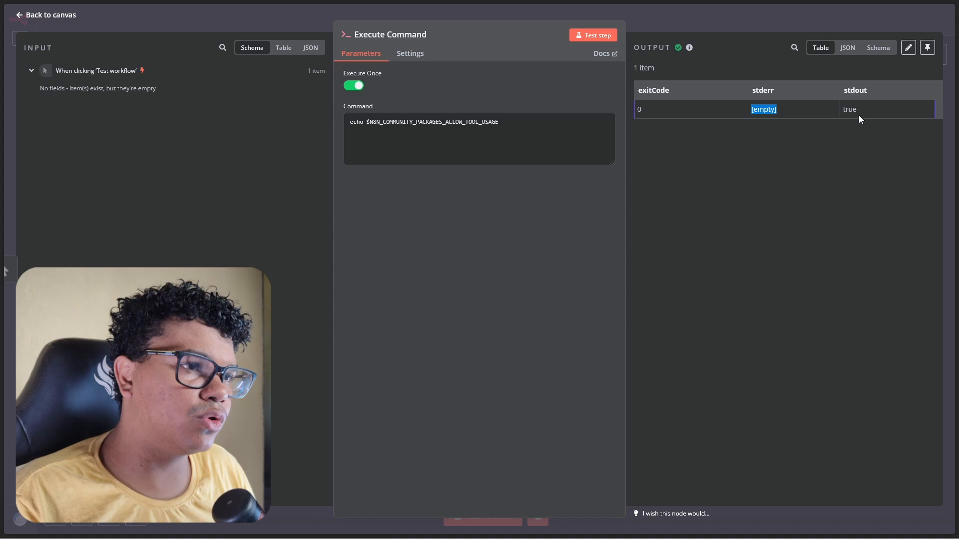
double_click(819, 121)
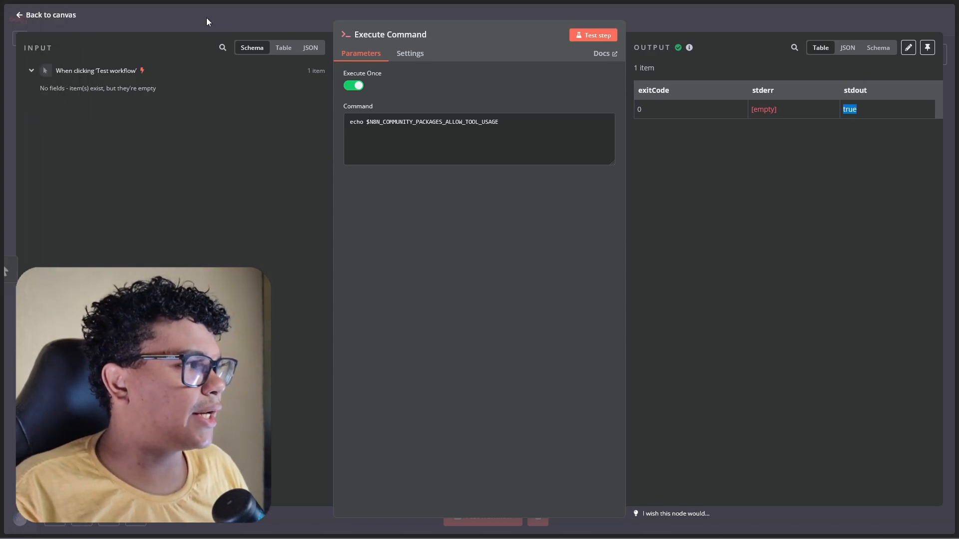
left_click(58, 15)
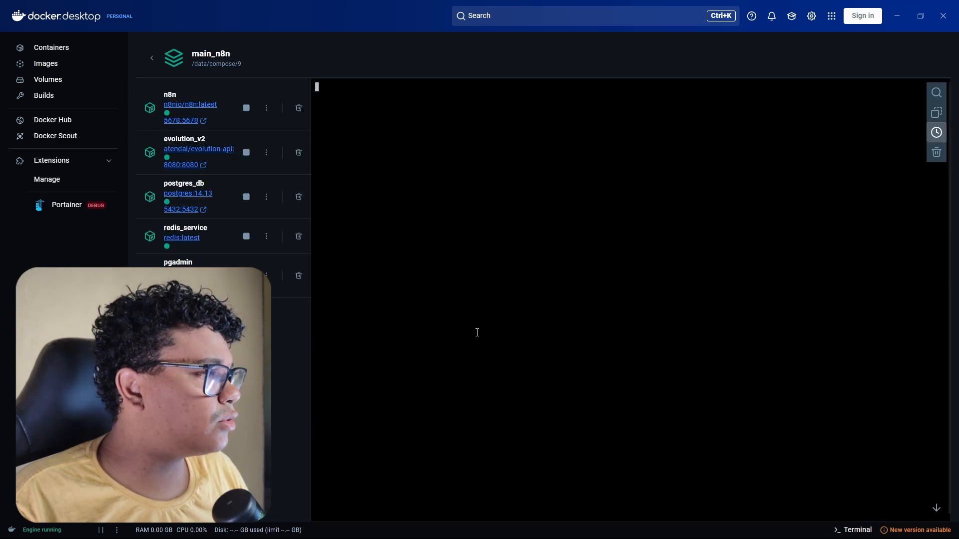
- In Docker Desktop, open the Portainer extension and show the main_n8n stack's compose file in the editor
left_click(62, 212)
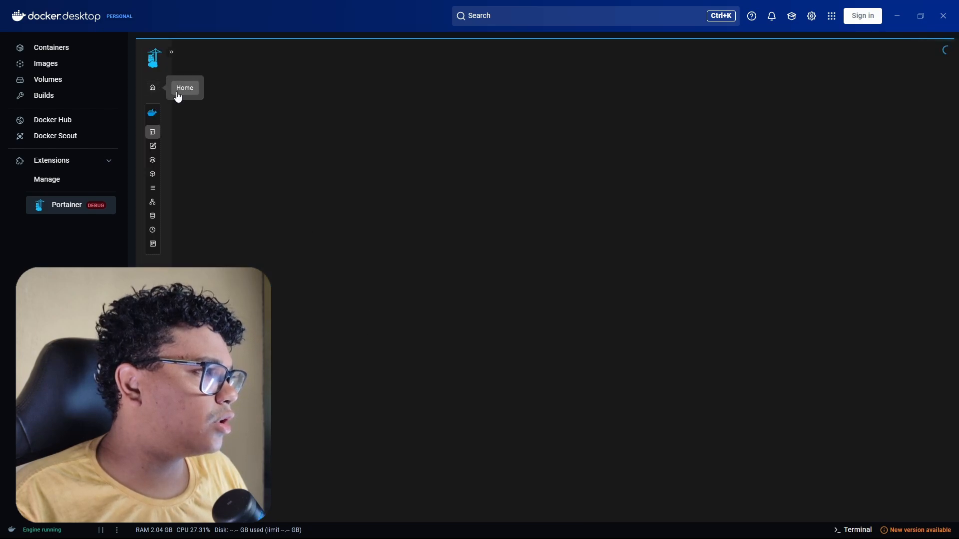
left_click(171, 52)
left_click(184, 161)
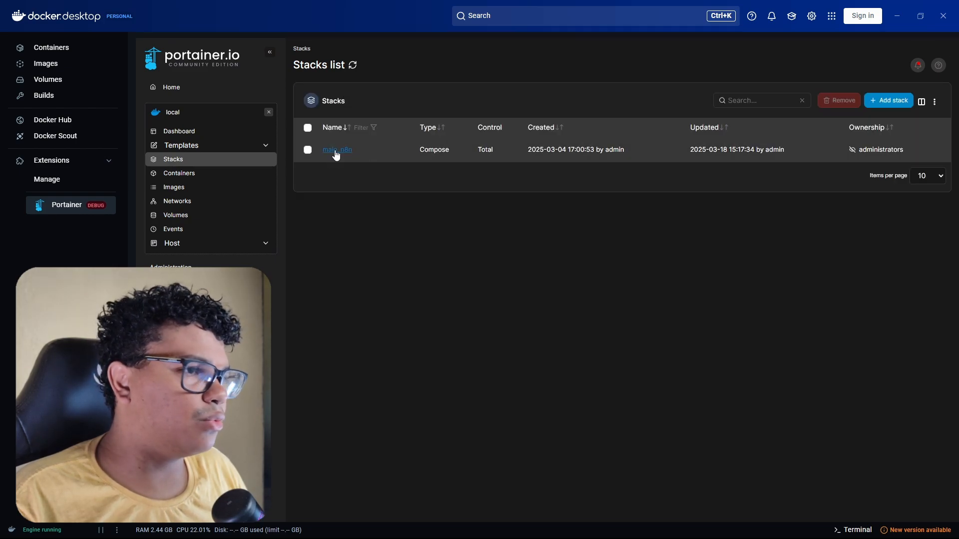
left_click(335, 149)
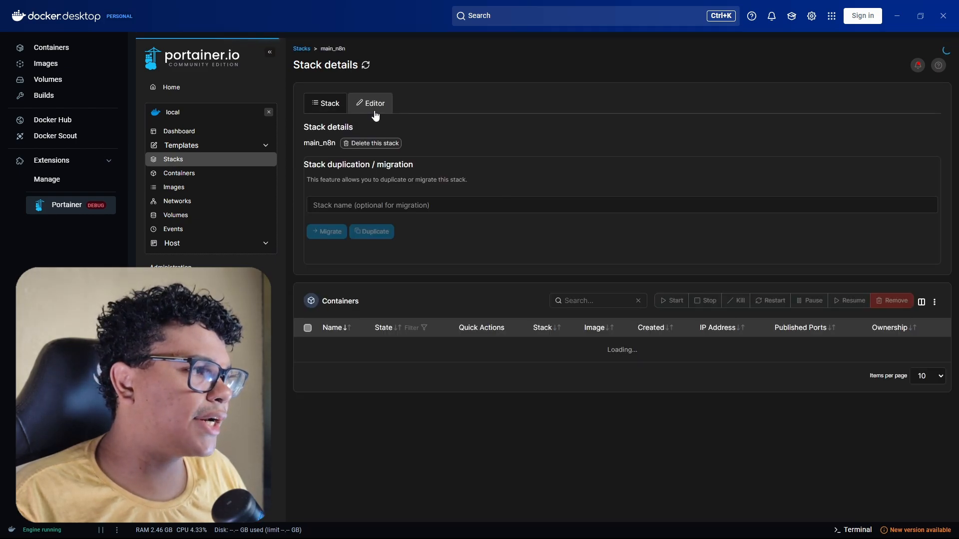
left_click(388, 106)
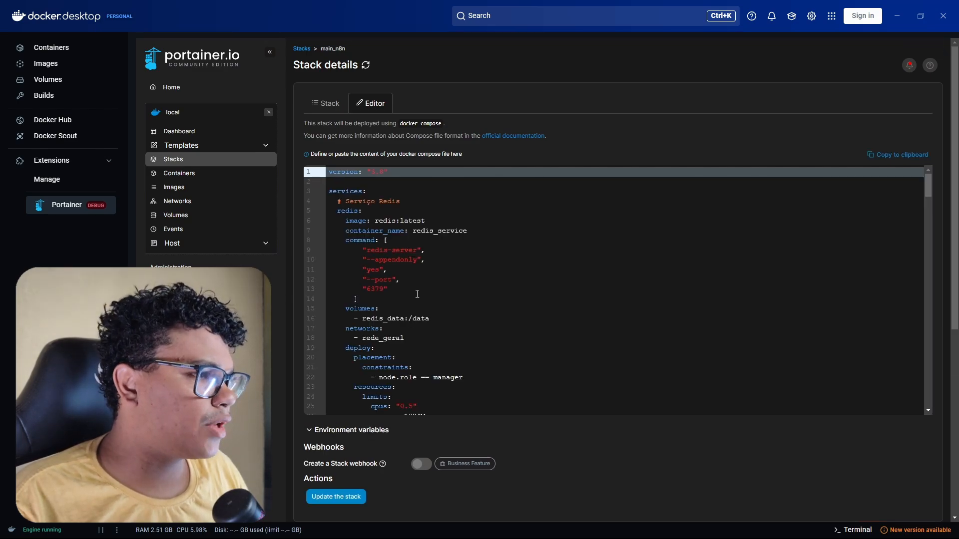
- Find the n8n service in the compose file and examine its environment variables, including N8N_COMMUNITY_PACKAGES_ALLOW_TOOL_USAGE
scroll(421, 296, "down", 10)
scroll(421, 297, "down", 20)
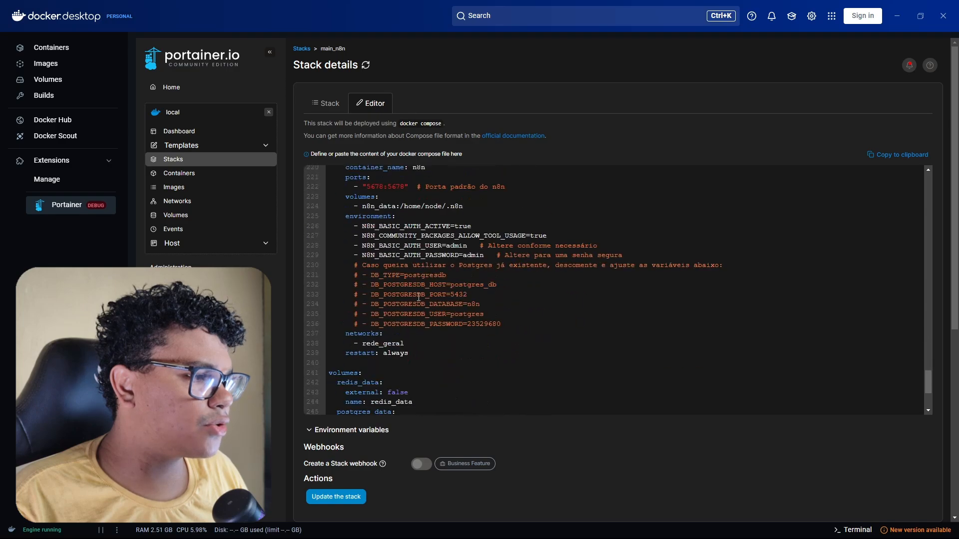
scroll(414, 299, "up", 6)
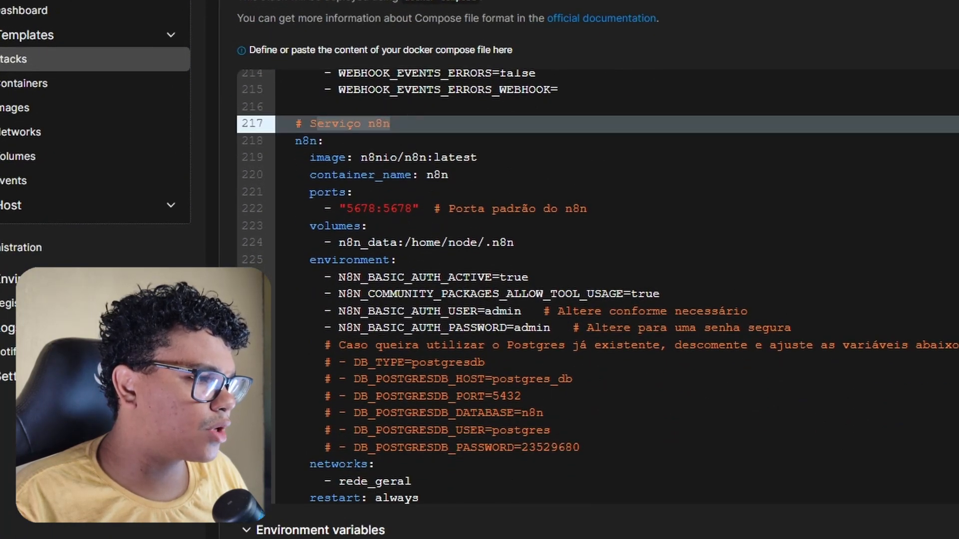
- Cut the N8N_COMMUNITY_PACKAGES_ALLOW_TOOL_USAGE=true entry out of the n8n service's environment list
double_click(466, 297)
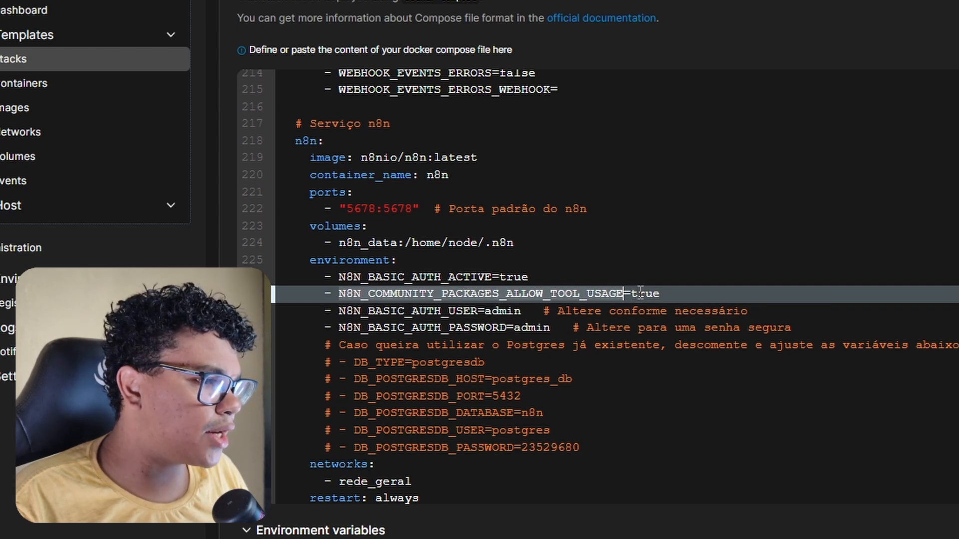
key("End")
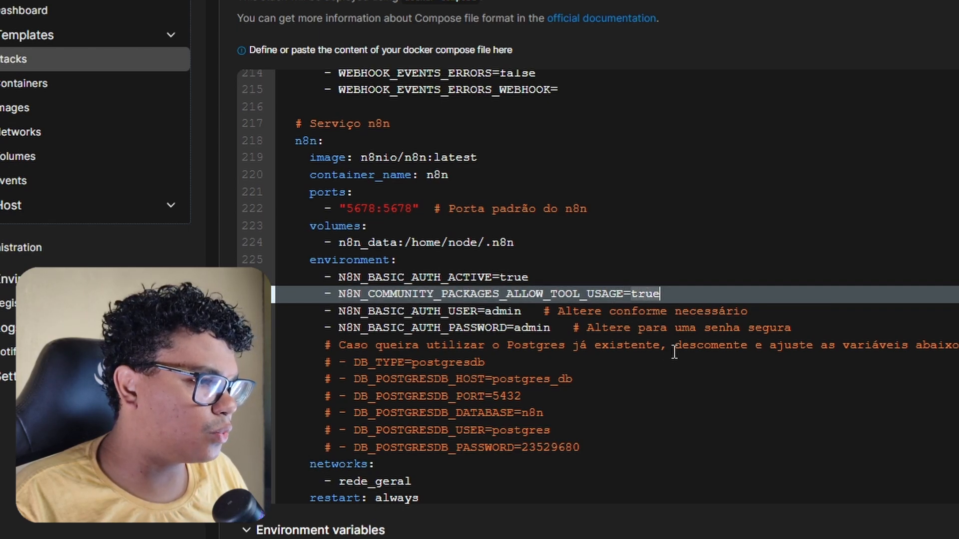
mouse_move(674, 297)
left_mouse_down()
mouse_move(295, 280)
mouse_move(325, 314)
mouse_move(327, 298)
mouse_move(681, 296)
left_mouse_up()
key("ctrl+c")
key("BackSpace")
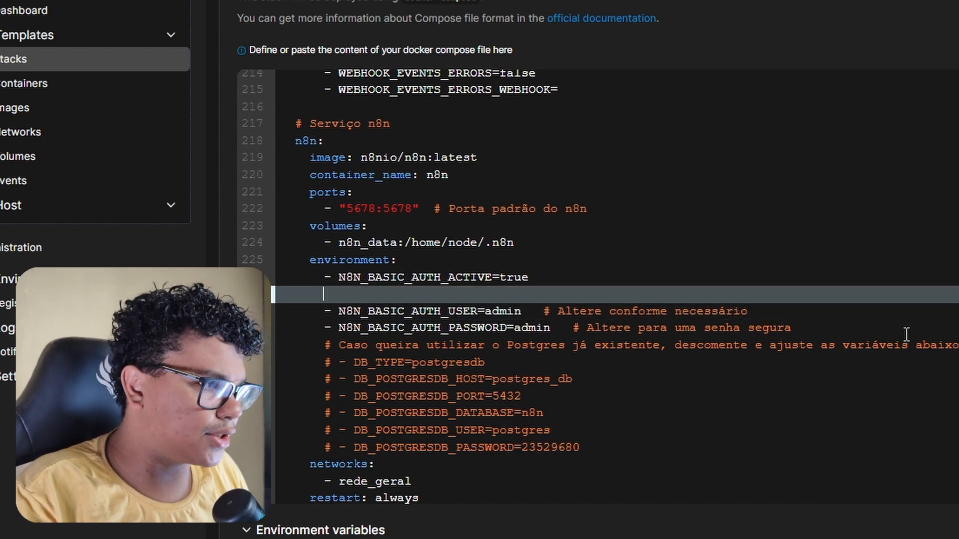
key("BackSpace")
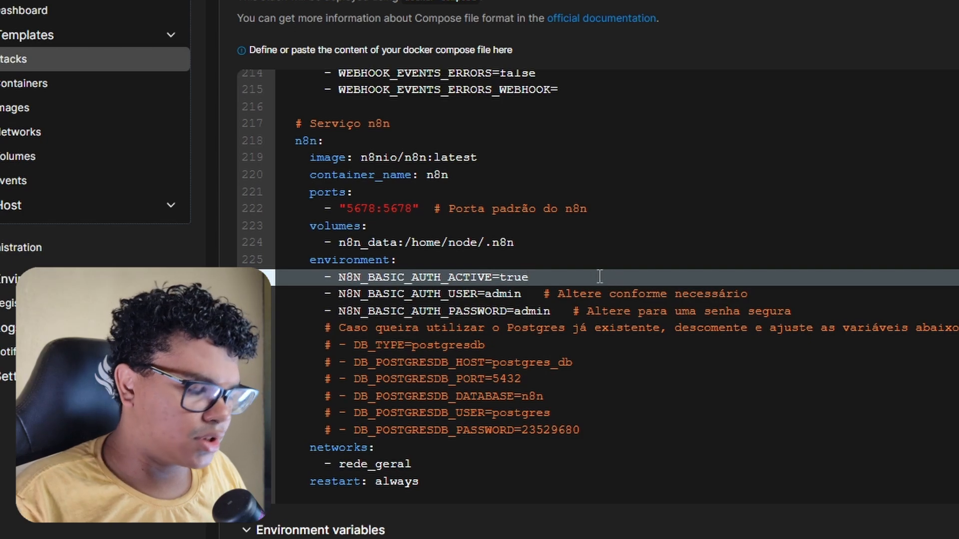
- Add the environment entry N8N_COMMUNITY_PACKAGES_ALLOW_TOOL_USAGE=true below N8N_BASIC_AUTH_ACTIVE and update the stack without re-pulling the image
key("Return")
type("-")
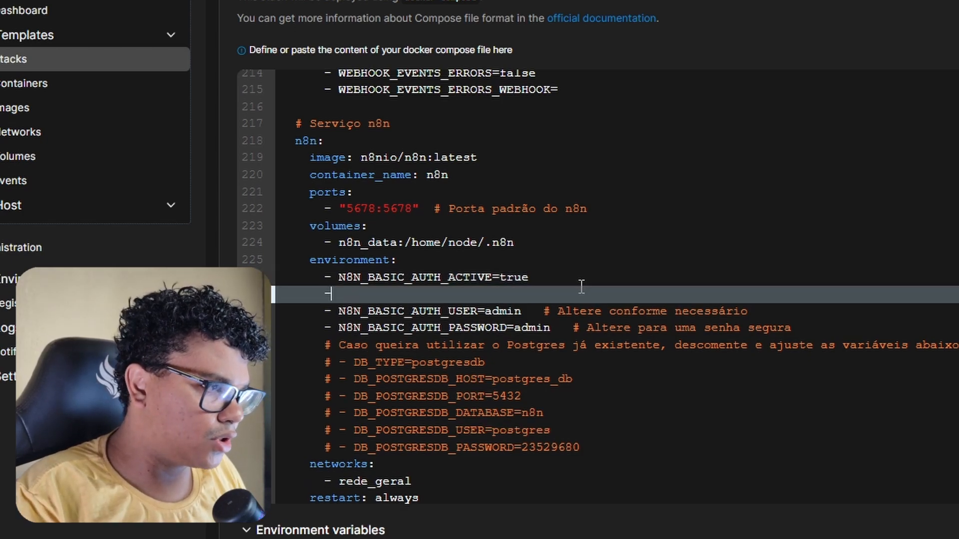
key("ctrl+v")
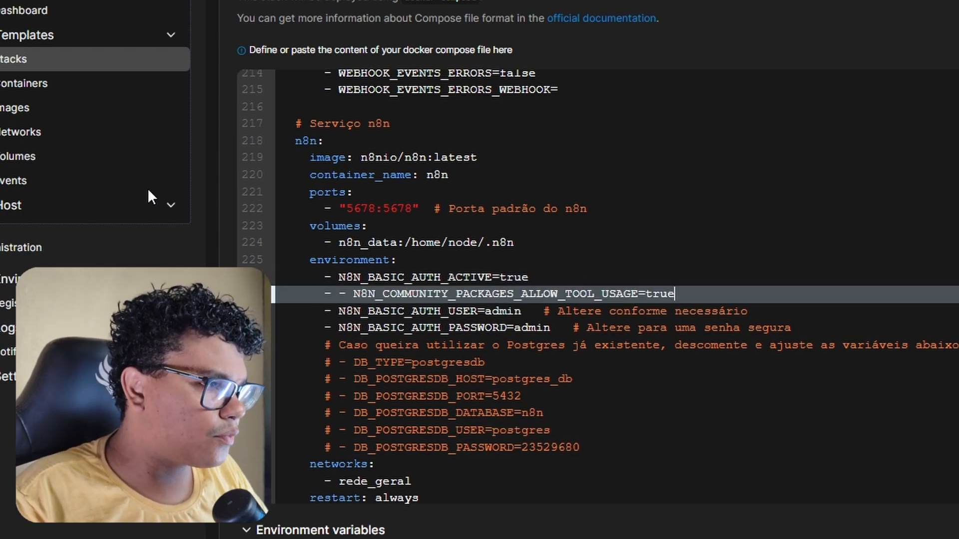
left_click(352, 294)
key("BackSpace")
key("BackSpace")
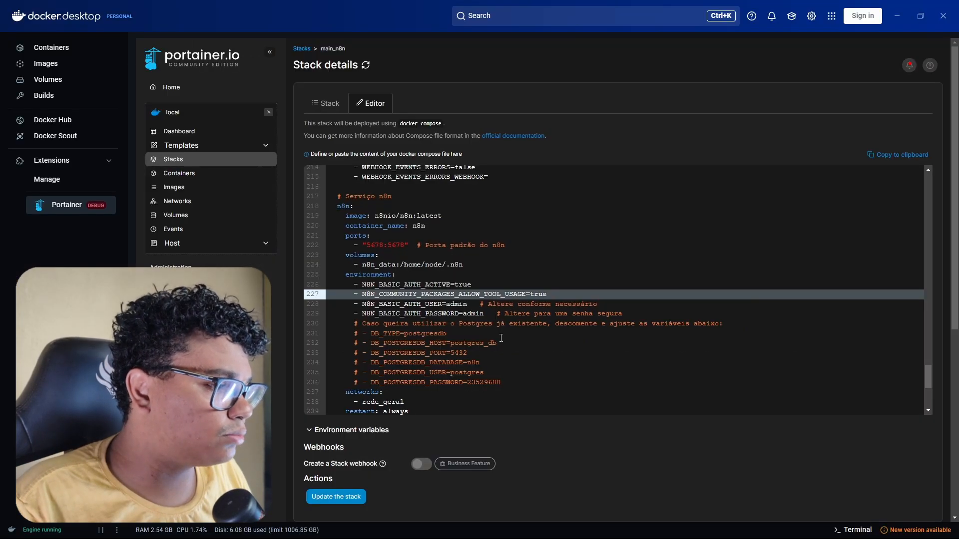
left_click(335, 497)
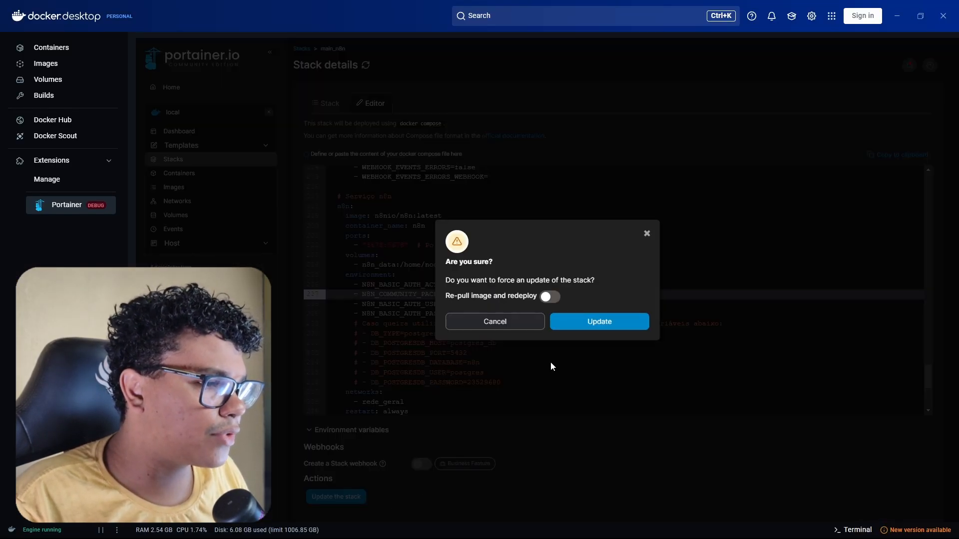
left_click(612, 327)
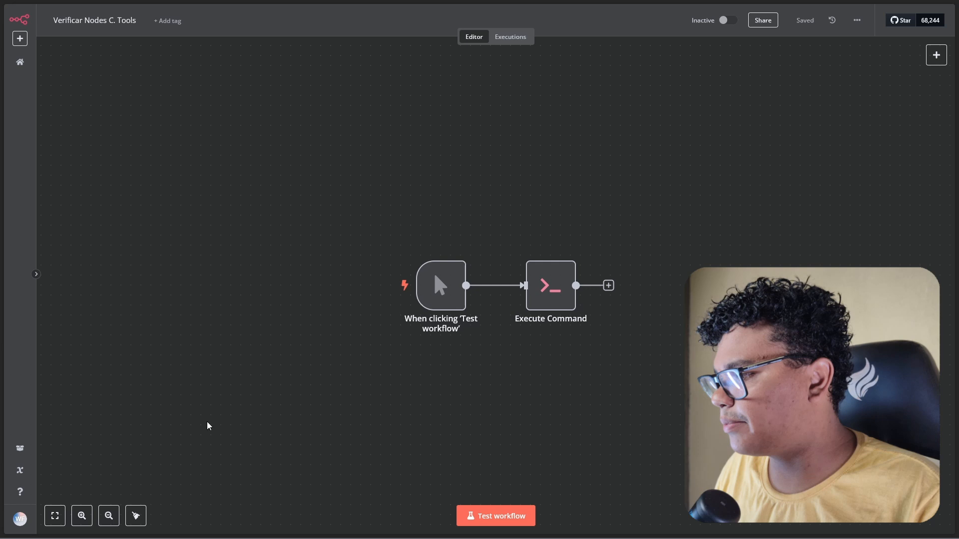
- In n8n, go to the community nodes settings and uninstall the n8n-nodes-mcp package
left_click(20, 519)
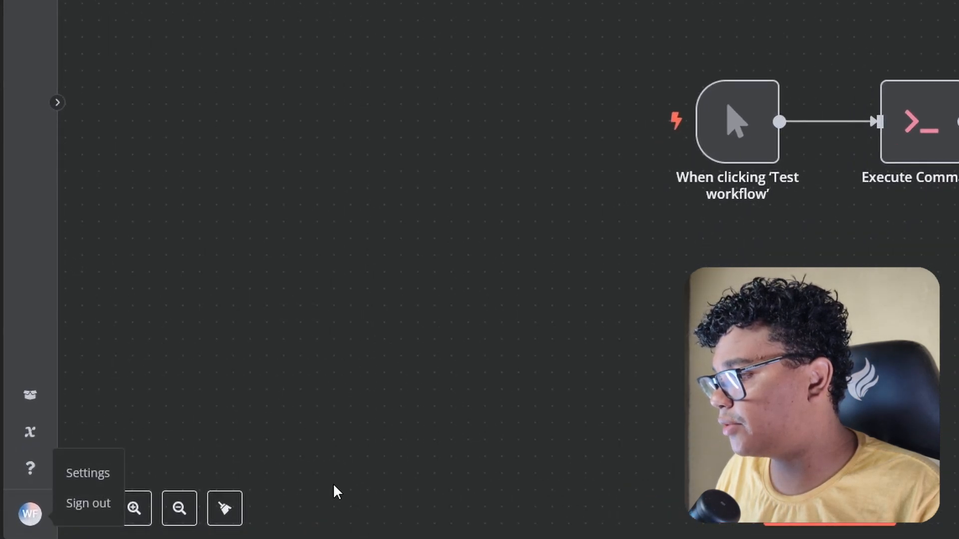
left_click(100, 473)
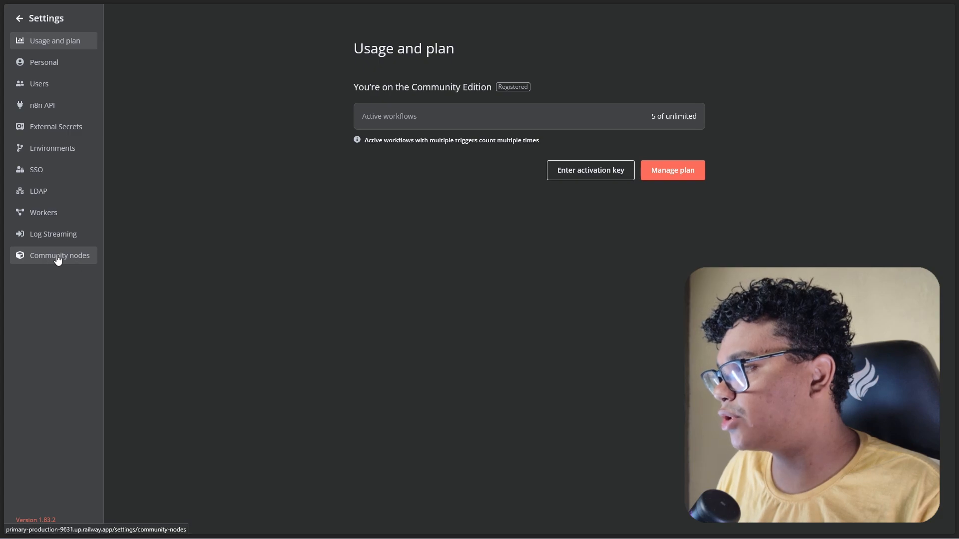
left_click(61, 260)
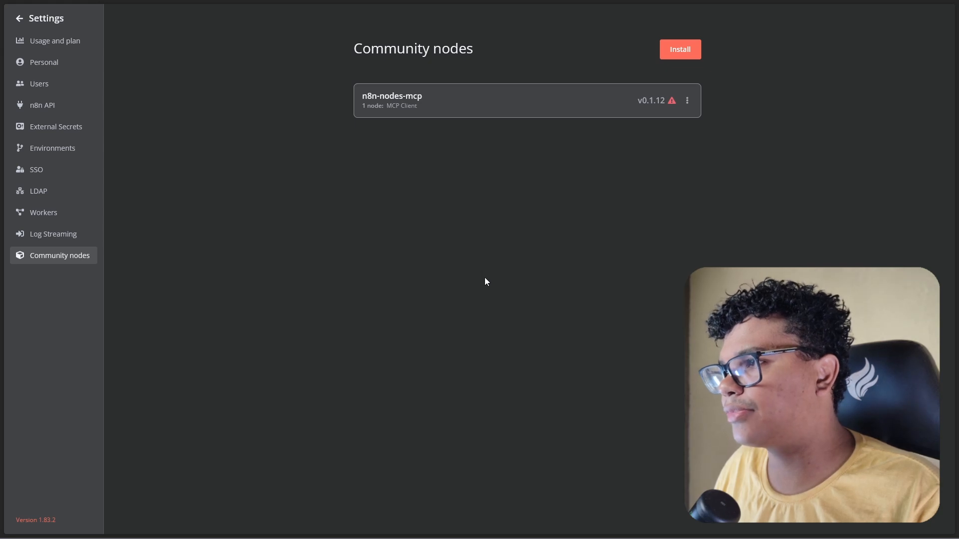
left_click(687, 102)
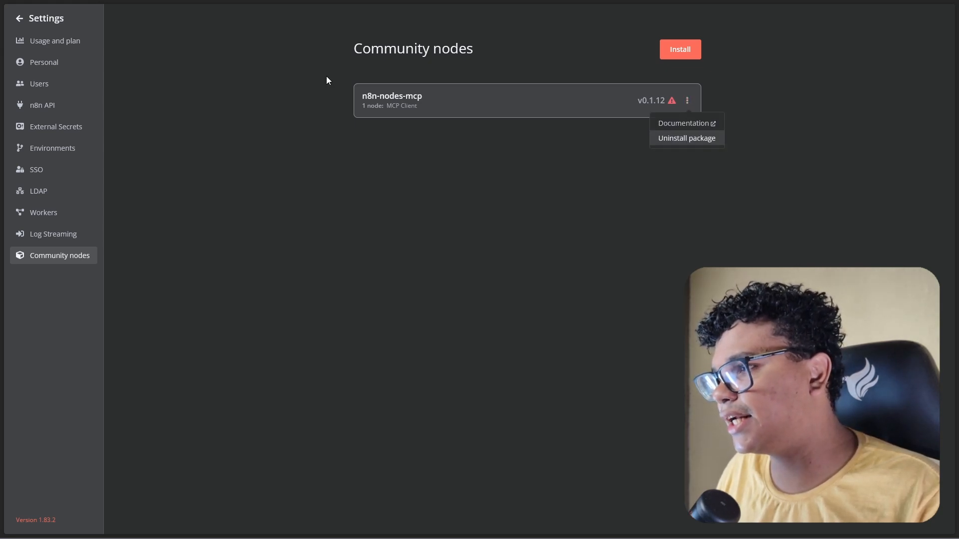
mouse_move(672, 99)
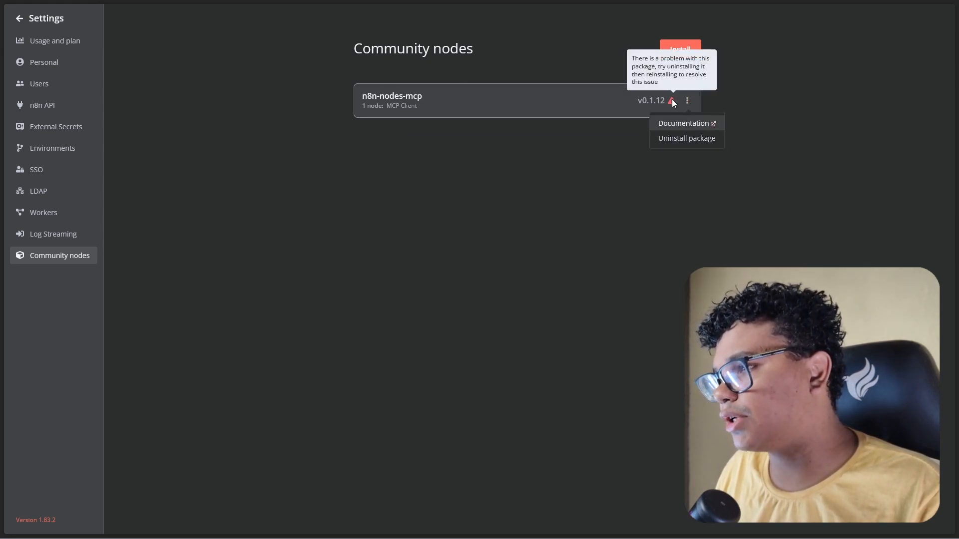
left_click(674, 139)
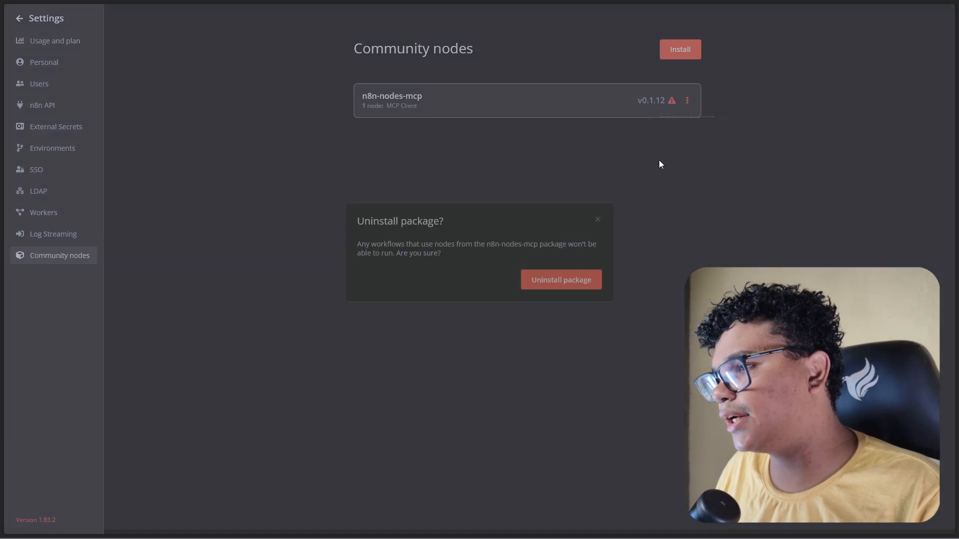
left_click(557, 284)
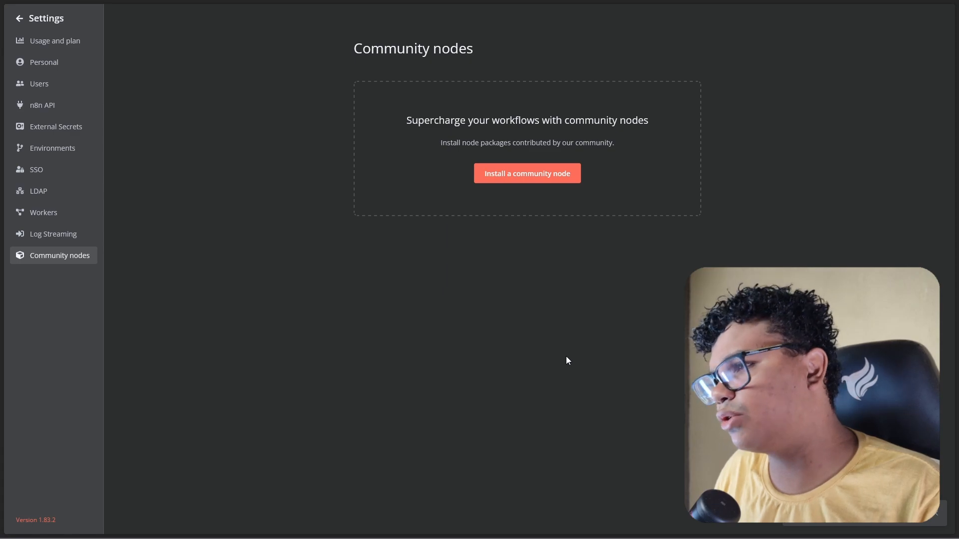
- Install the community node package n8n-nodes-mcp, accepting the risks of unverified code
left_click(511, 180)
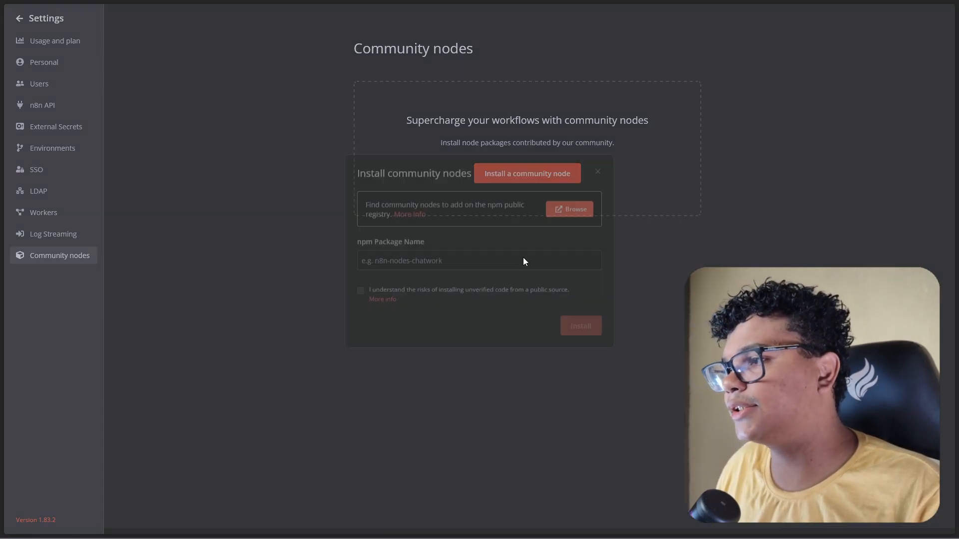
left_click(448, 268)
type("n8n-nodes-mcp")
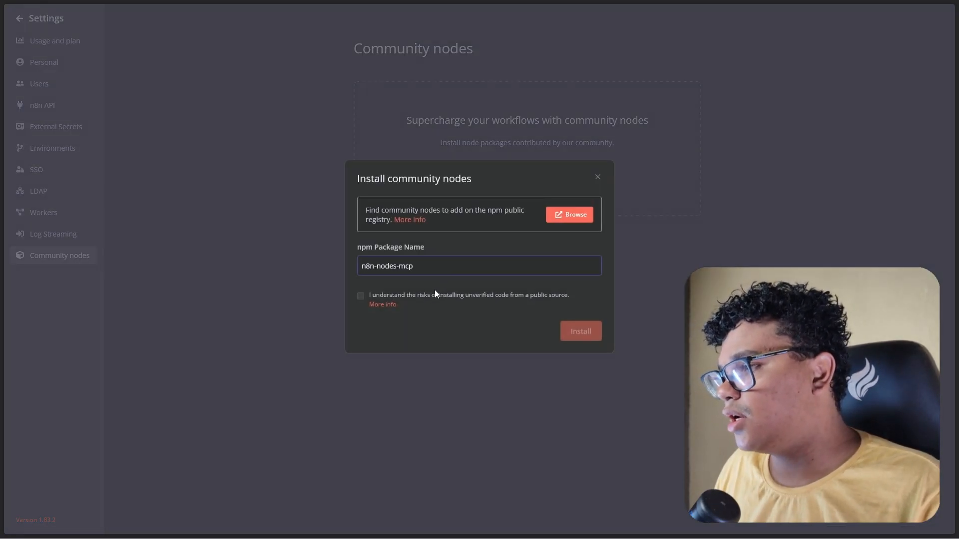
left_click(397, 297)
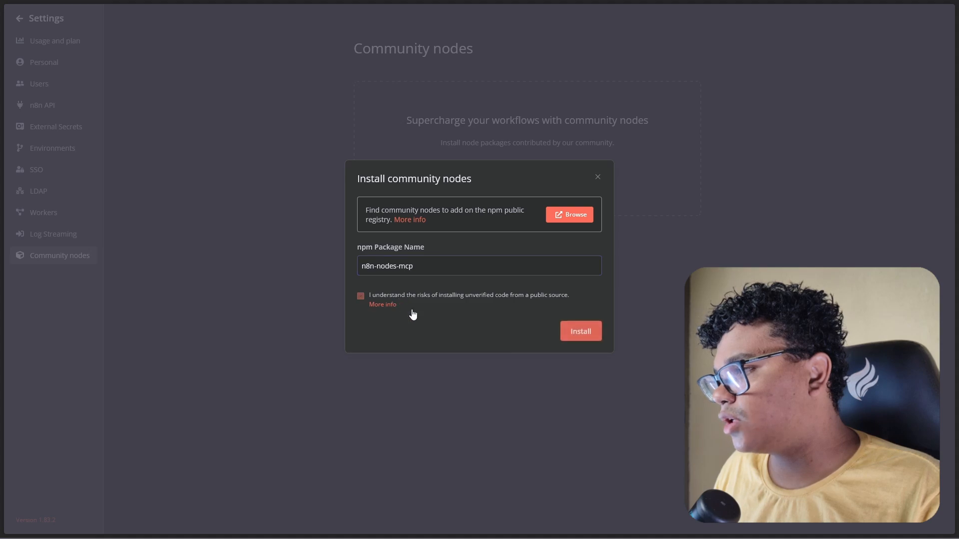
left_click(579, 330)
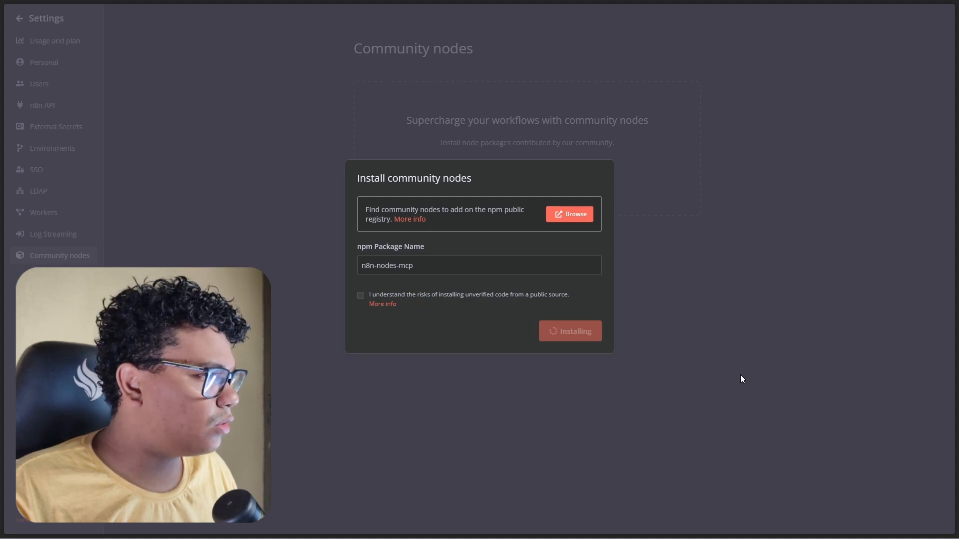
- Switch to the n8n-nodes-mcp page on npm and copy the package's install command
mouse_move(3, 321)
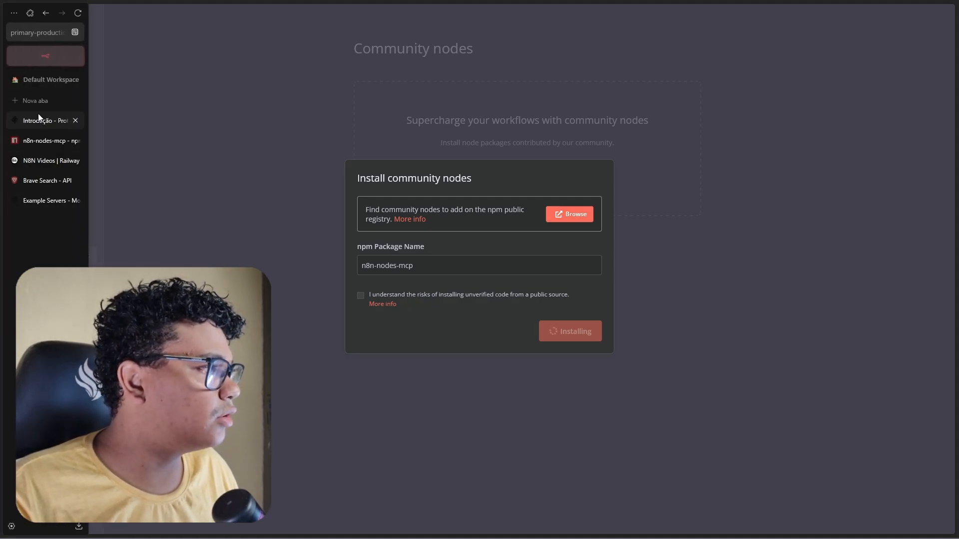
left_click(38, 143)
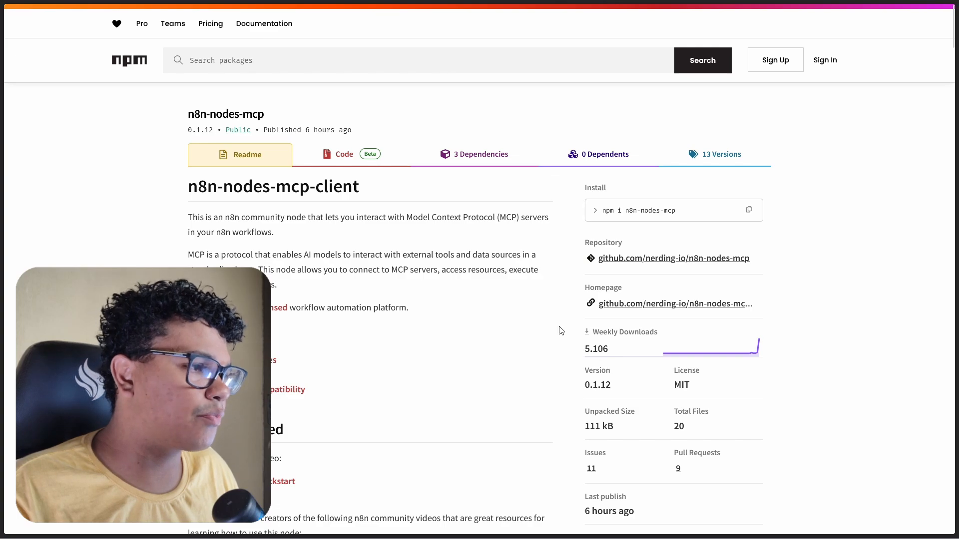
scroll(561, 331, "down", 1)
scroll(561, 332, "up", 1)
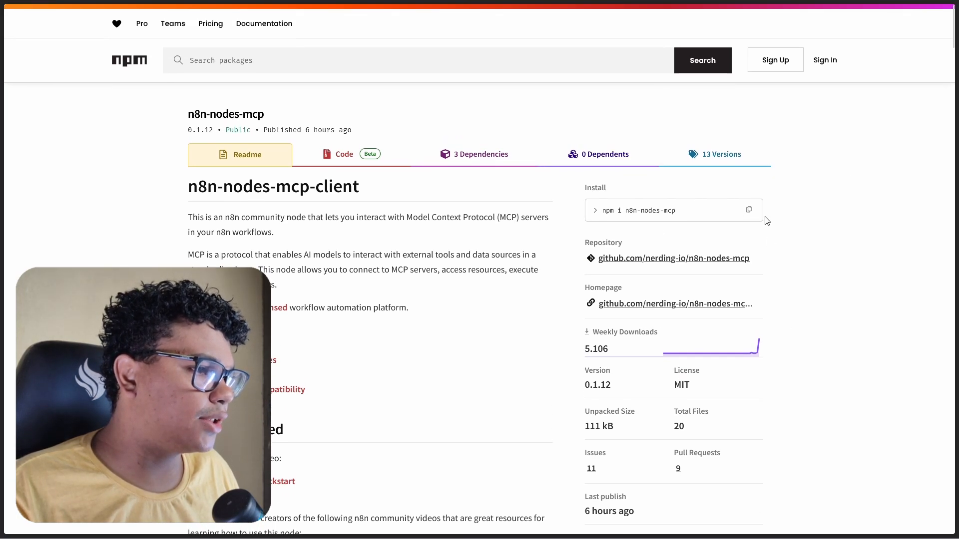
left_click(749, 210)
- Examine the readme's example on setting up the Brave Search MCP server and its MCP Client credentials
scroll(486, 298, "down", 15)
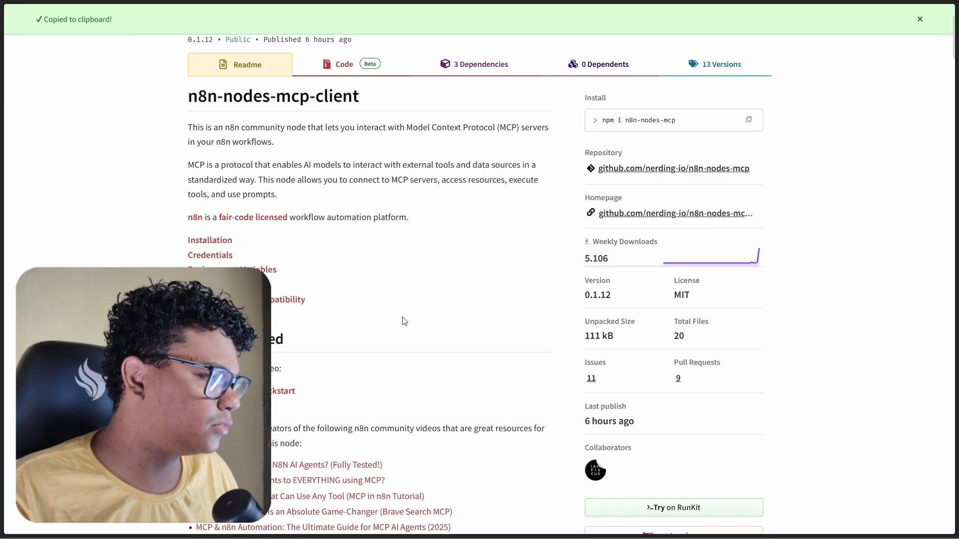
scroll(335, 320, "down", 14)
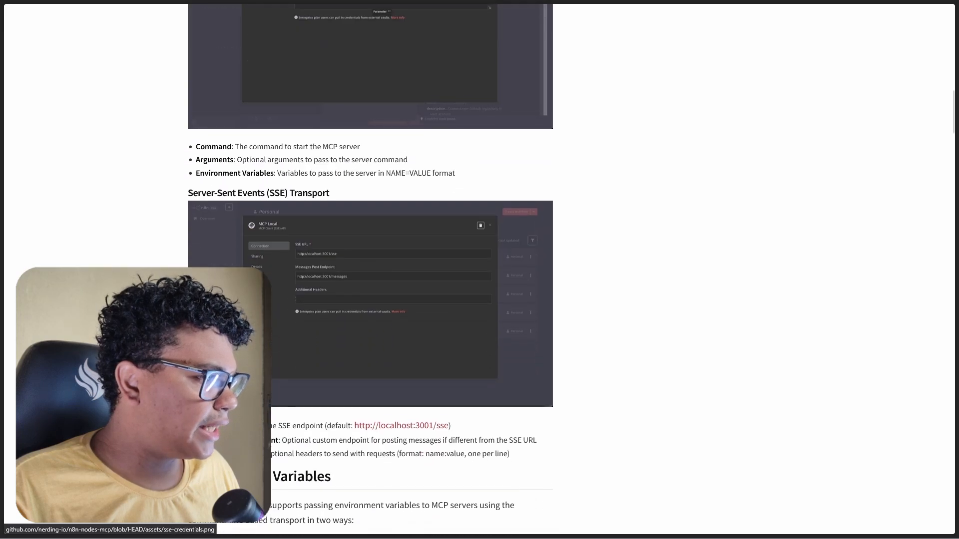
scroll(369, 270, "down", 10)
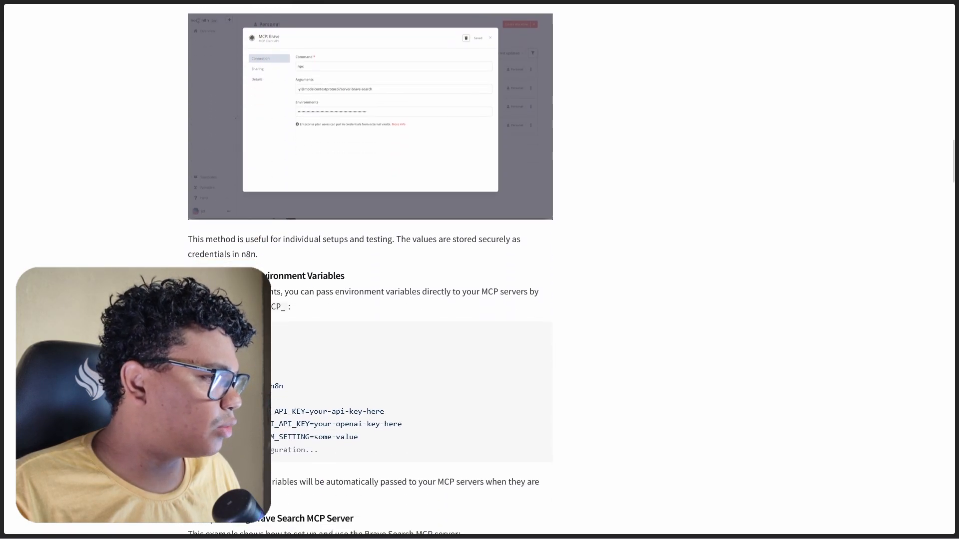
scroll(243, 289, "down", 1)
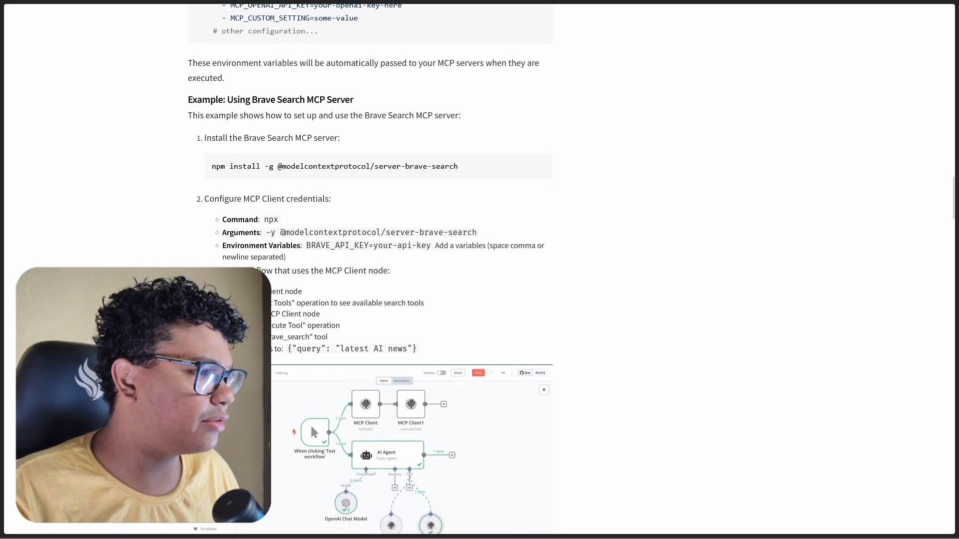
scroll(242, 272, "up", 1)
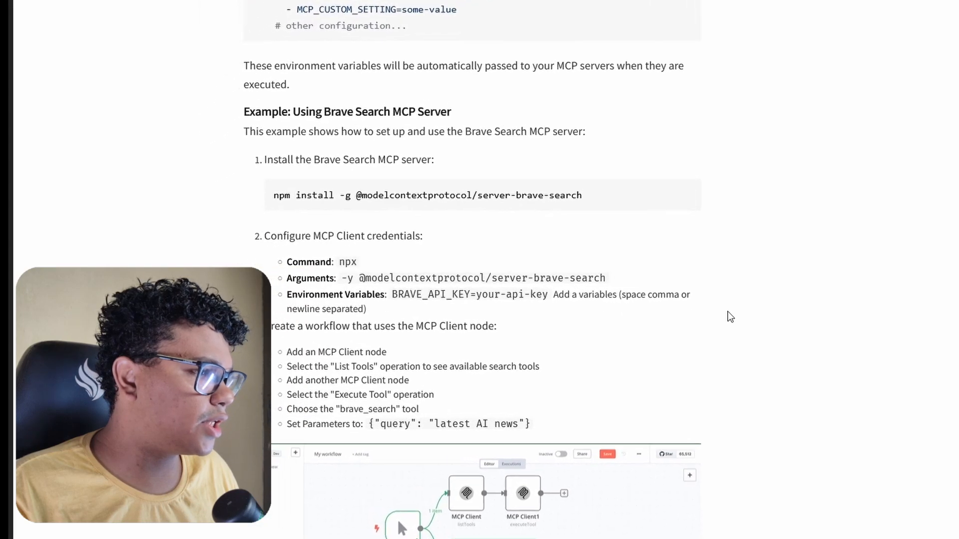
left_click(643, 298)
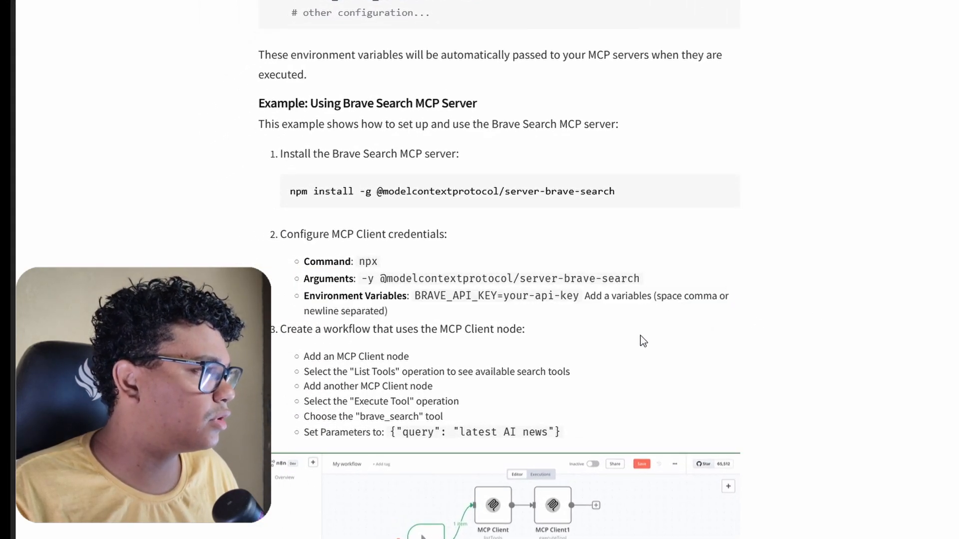
- Return to the Verificar Nodes C. Tools workflow and delete the manual trigger and Execute Command nodes
mouse_move(10, 102)
left_click(64, 2)
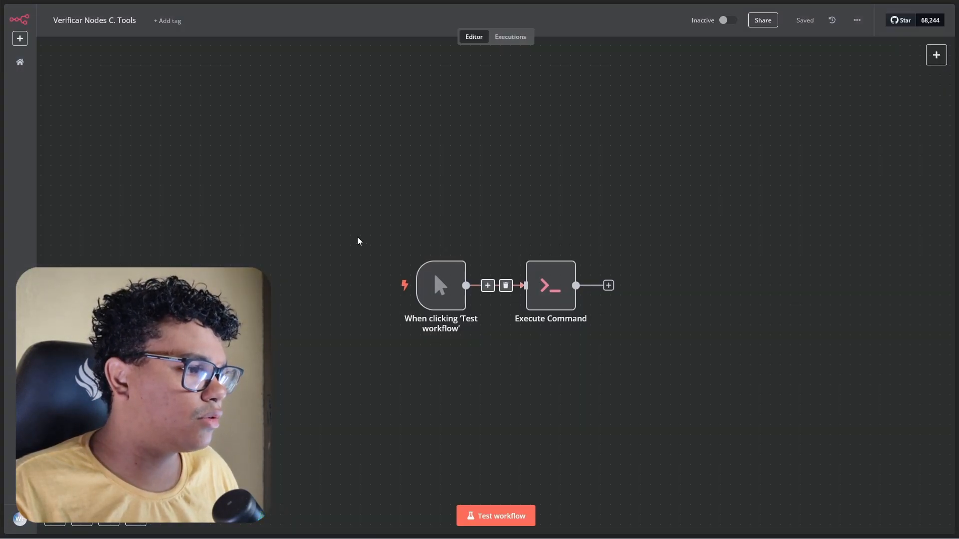
left_click_drag(357, 242, 743, 391)
key("Delete")
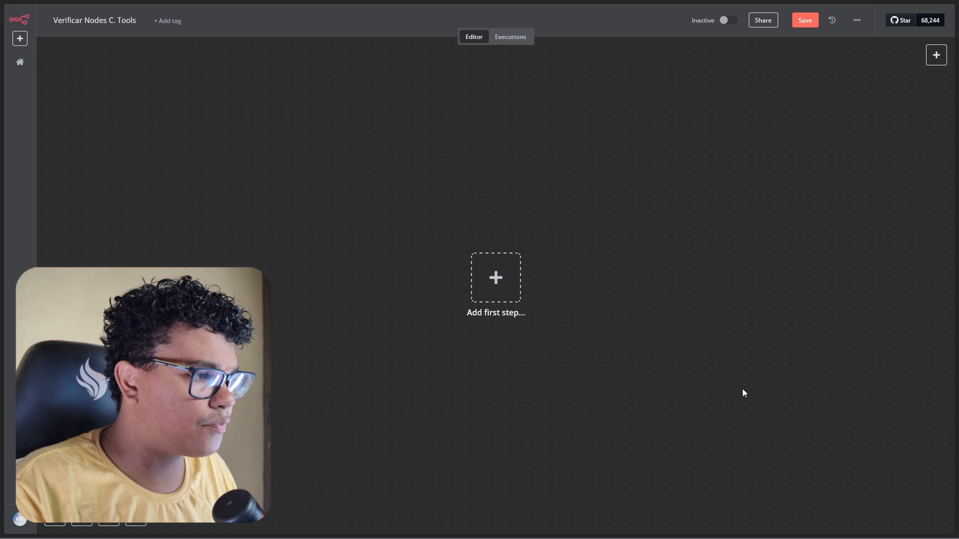
- Add an On chat message trigger to the empty workflow and connect an AI Agent node to its output
left_click(484, 299)
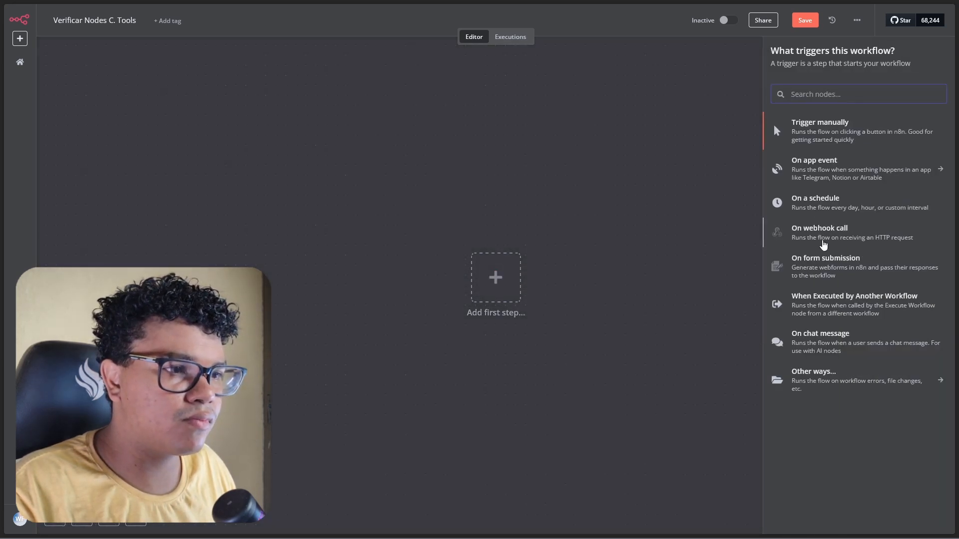
left_click(822, 343)
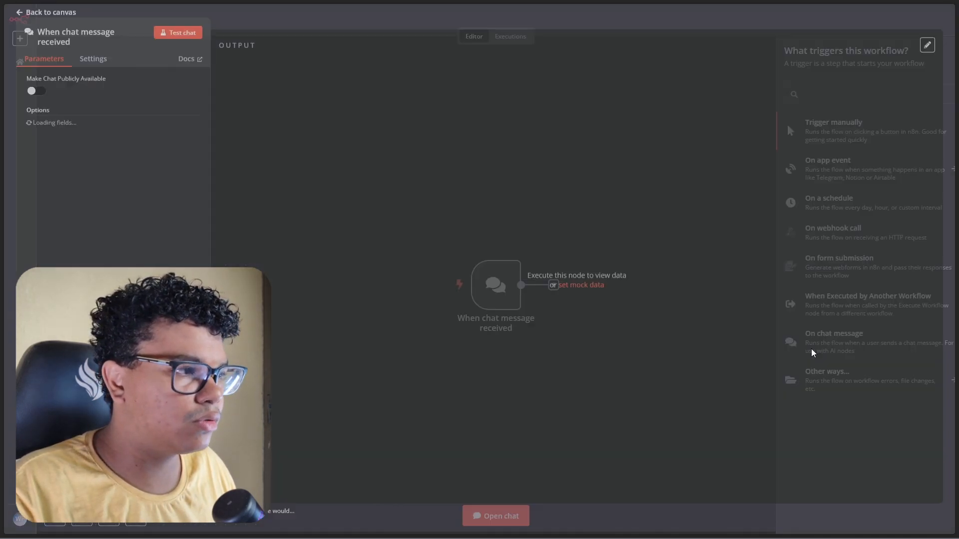
left_click(71, 16)
left_click(553, 286)
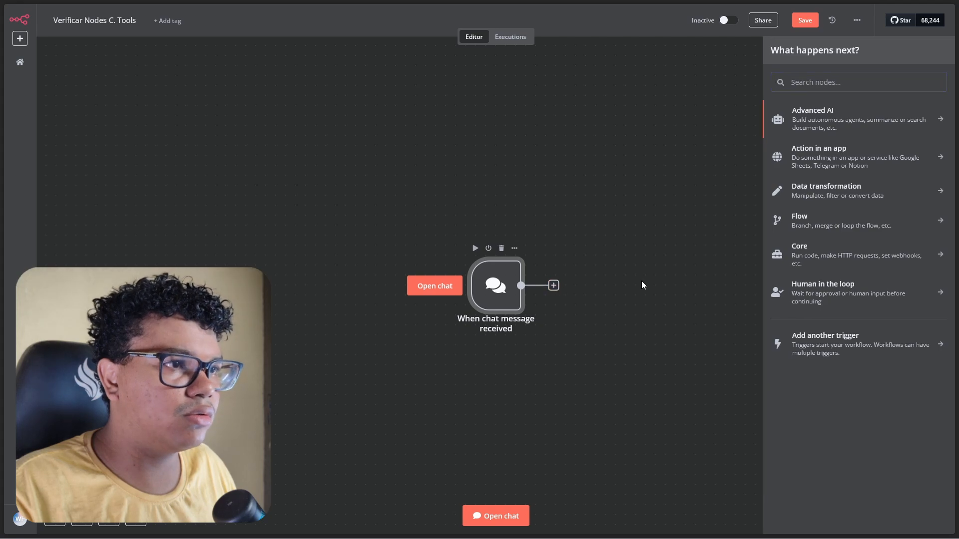
left_click(827, 124)
left_click(844, 184)
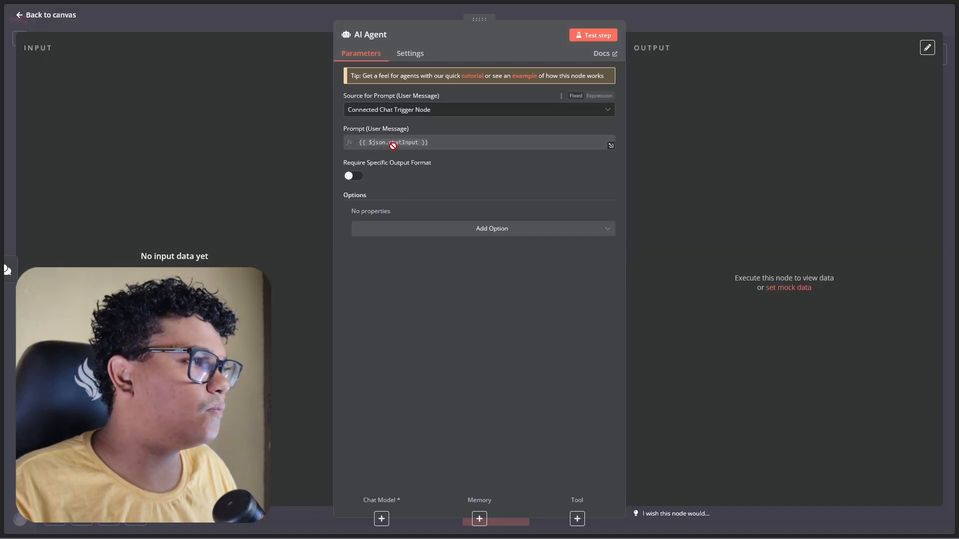
- Attach an OpenAI Chat Model to the AI Agent, place it below the agent, and align the chat trigger with the agent
left_click(81, 19)
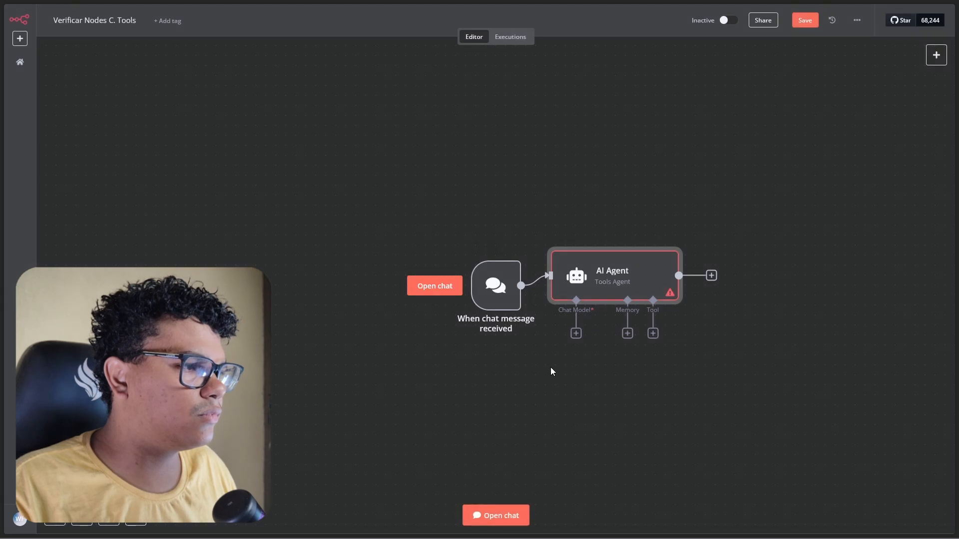
double_click(615, 284)
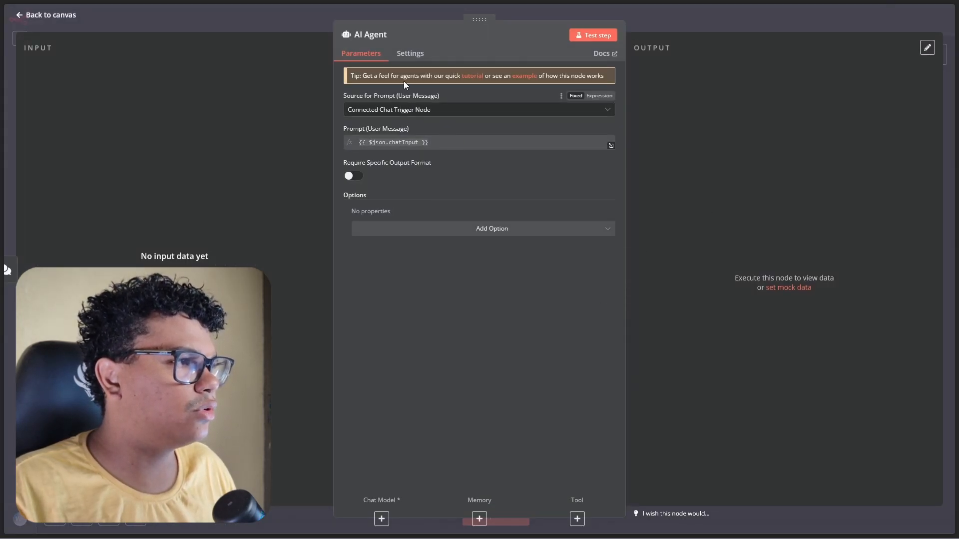
key("Escape")
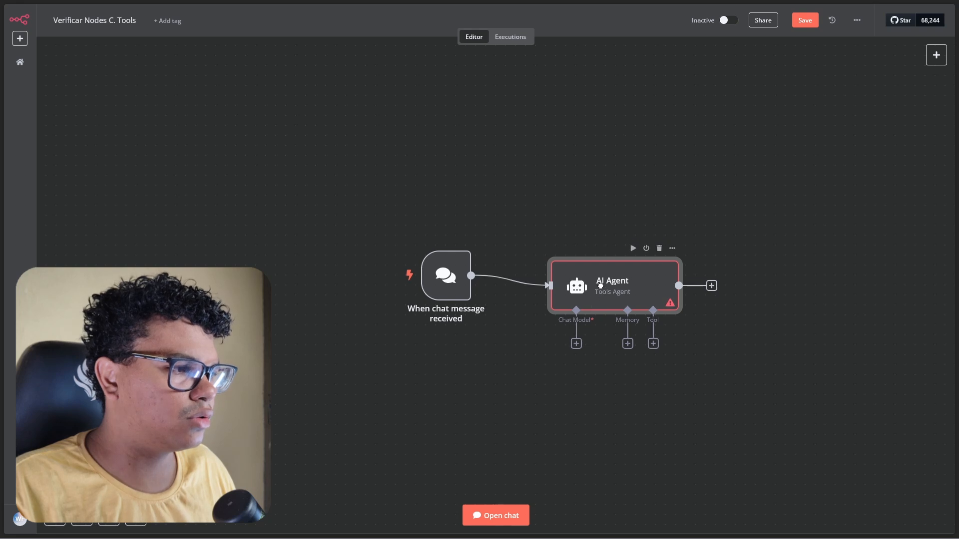
left_click(576, 344)
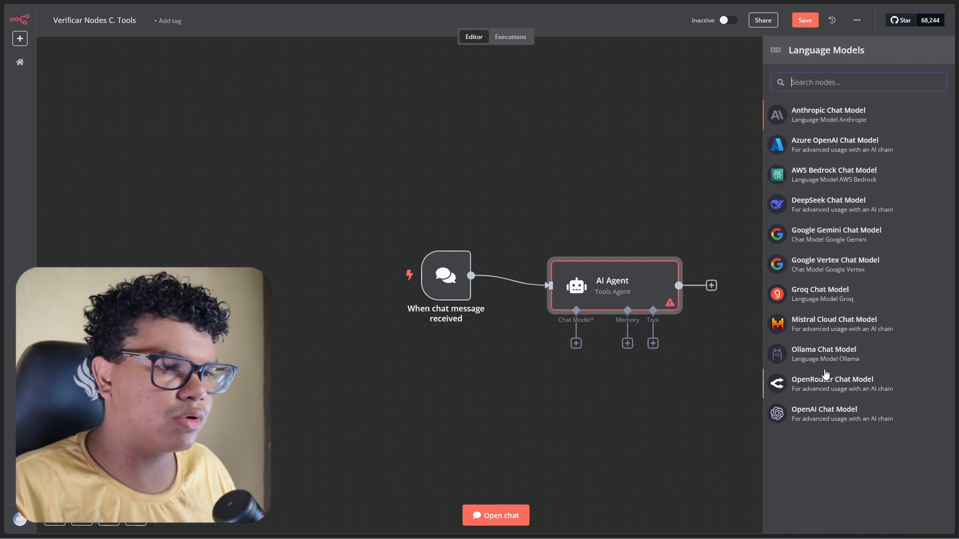
left_click(820, 418)
key("Escape")
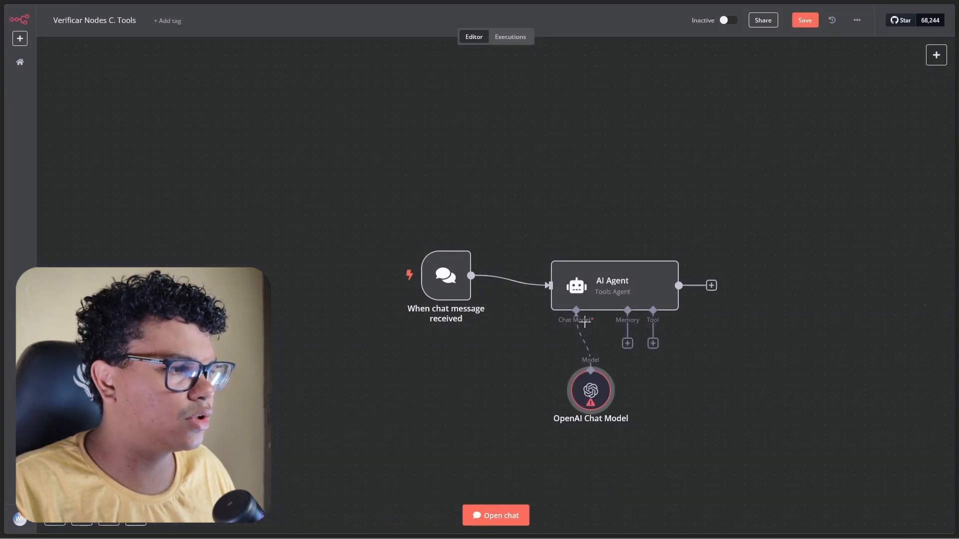
left_click_drag(601, 408, 560, 407)
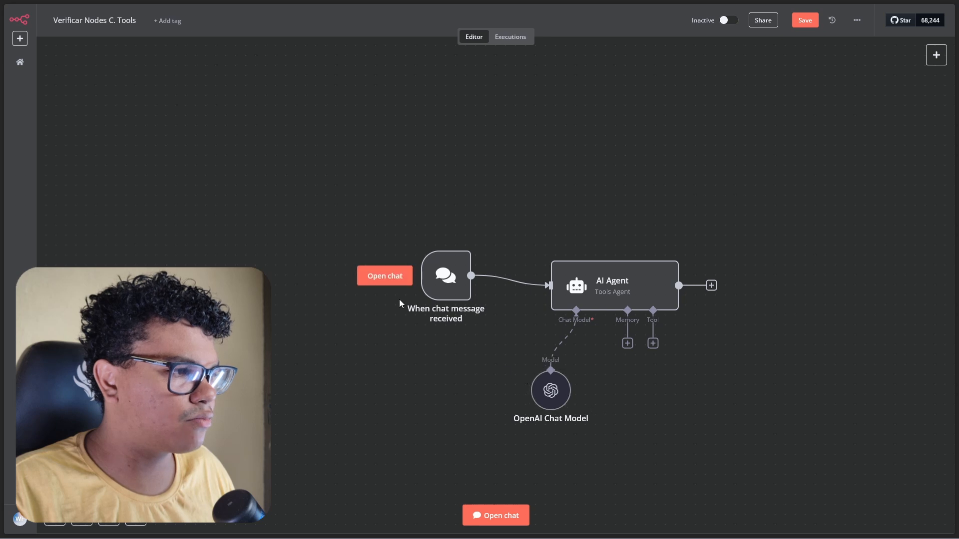
left_click_drag(441, 293, 441, 303)
- Add the System Message option to the AI Agent node
double_click(594, 281)
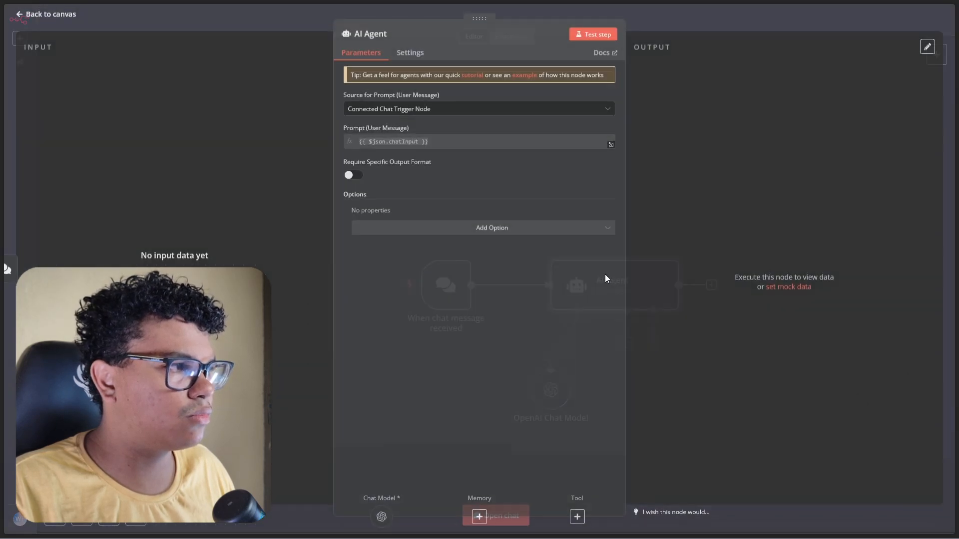
left_click(413, 229)
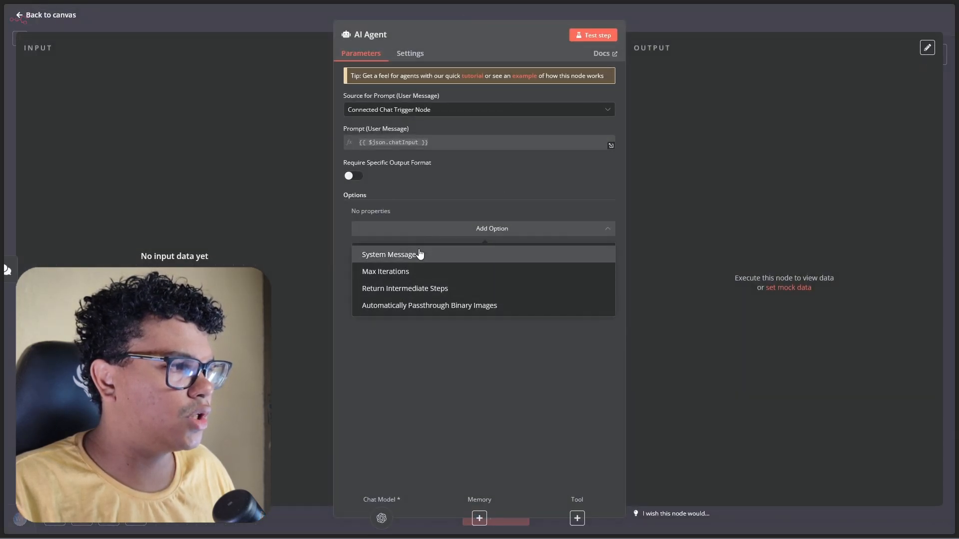
left_click(419, 253)
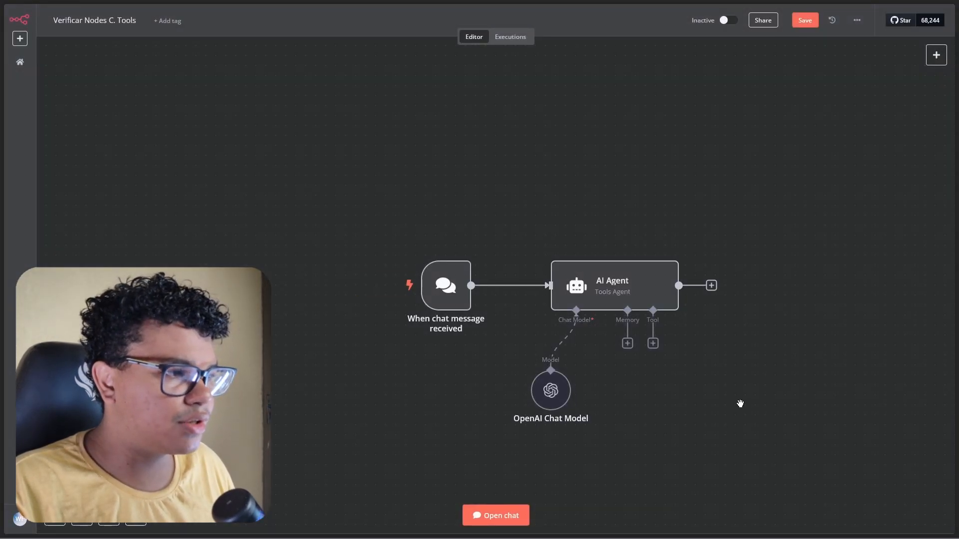
- Add the MCP Client Tool to the AI Agent's tool connection
left_click_drag(739, 403, 668, 351)
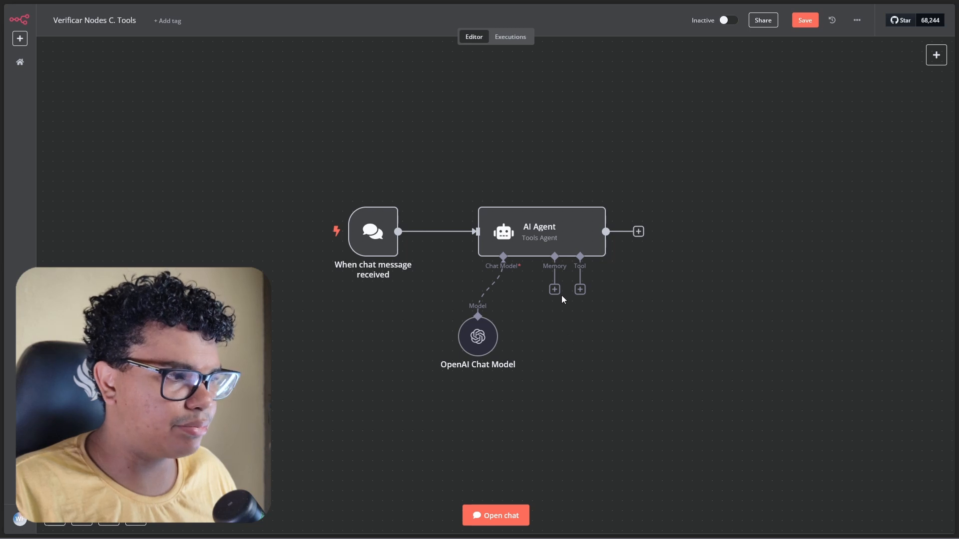
left_click(579, 290)
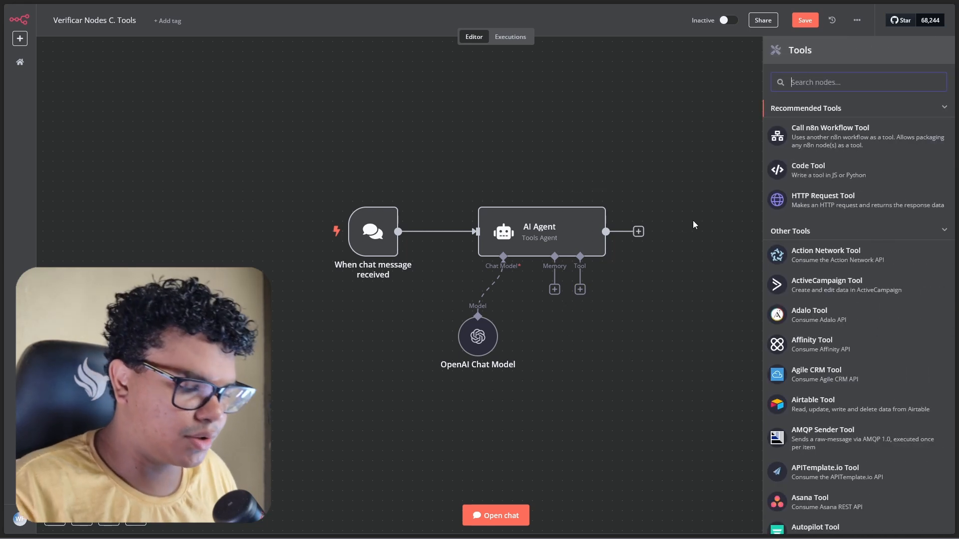
type("mcp")
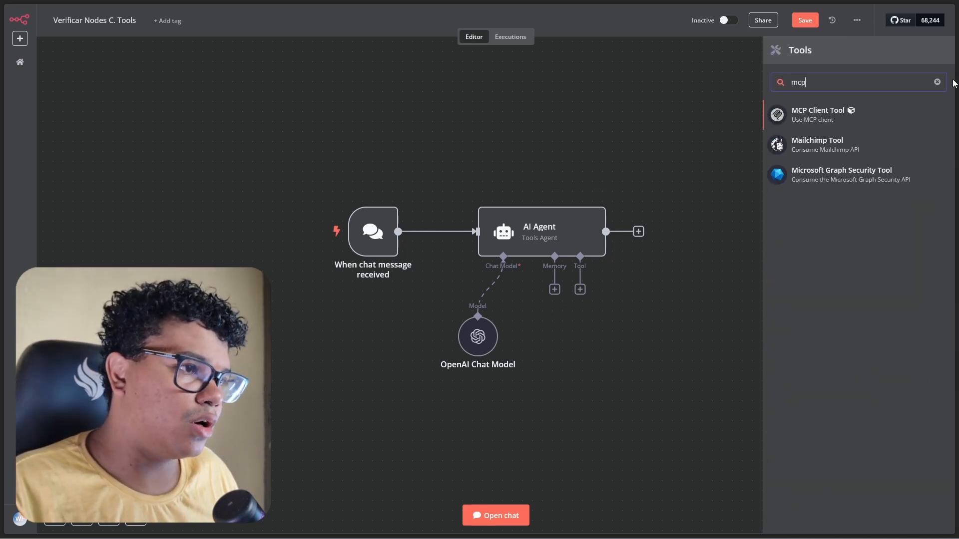
left_click(817, 120)
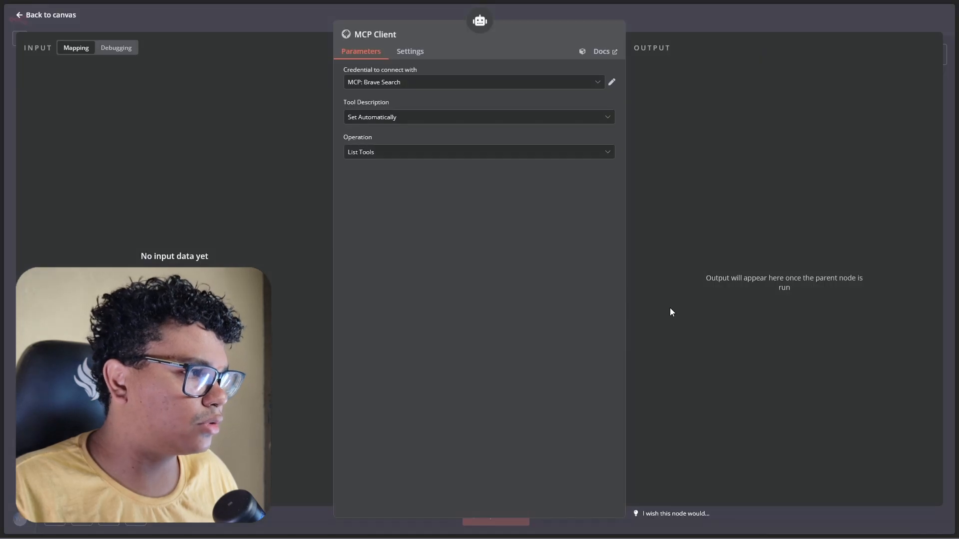
- Create a new MCP Client (STDIO) credential for the tool and name it MCP Brave
left_click(440, 83)
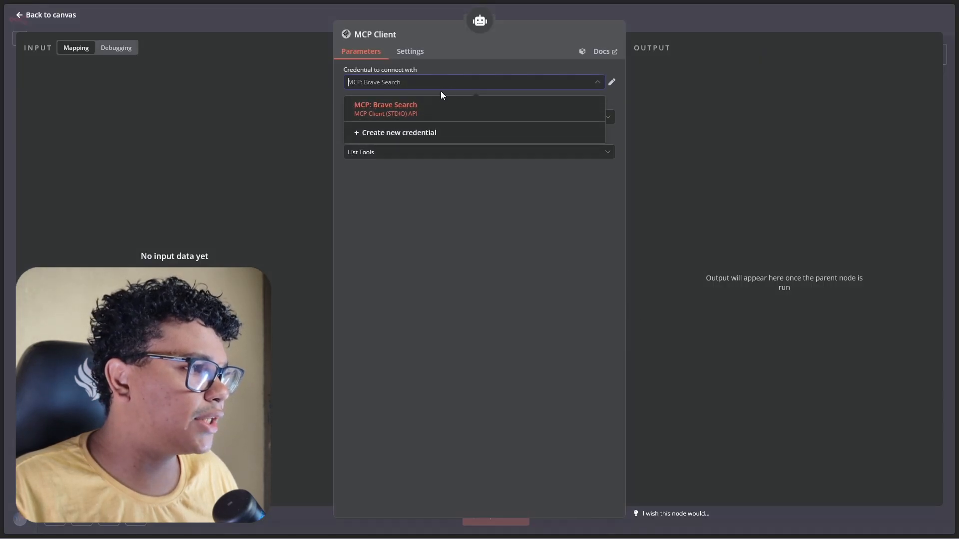
left_click(420, 134)
left_click(254, 90)
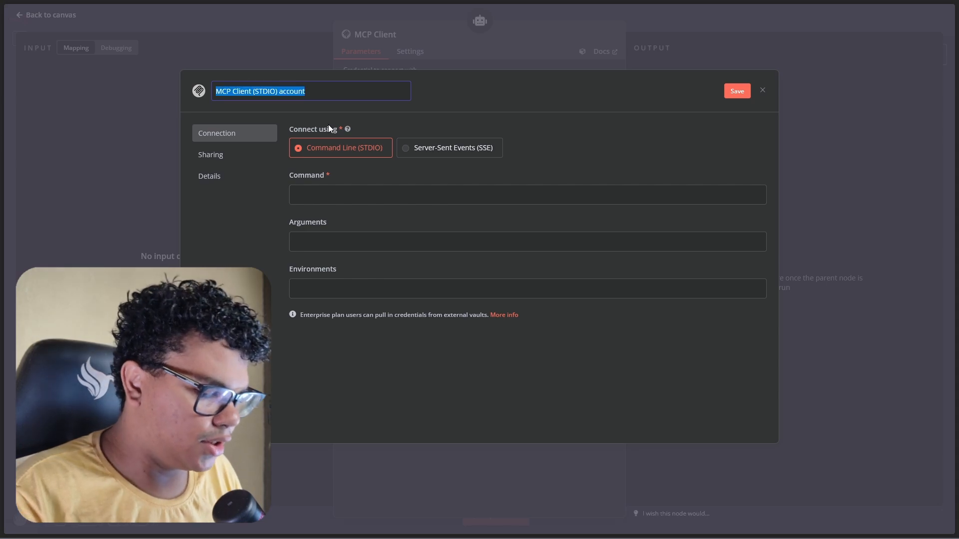
type("MCP B")
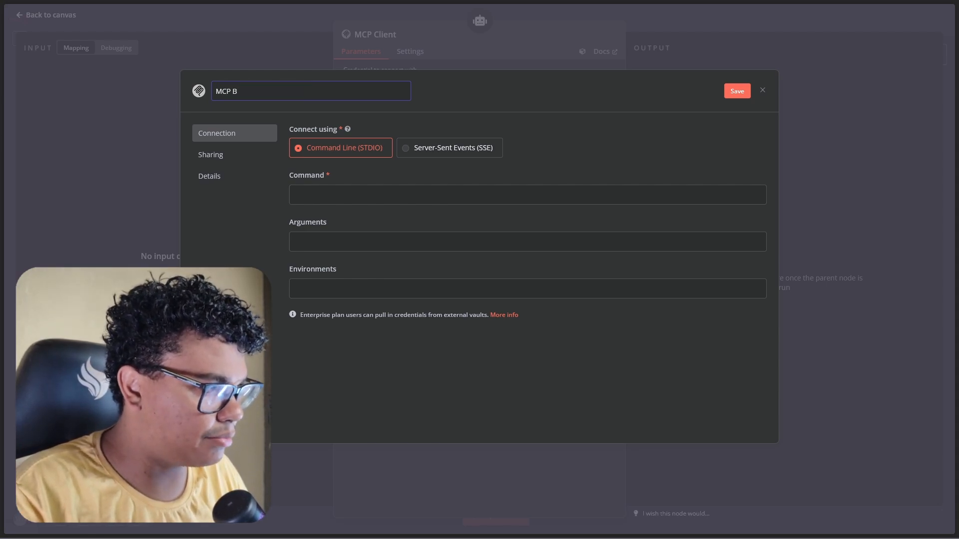
type("rave")
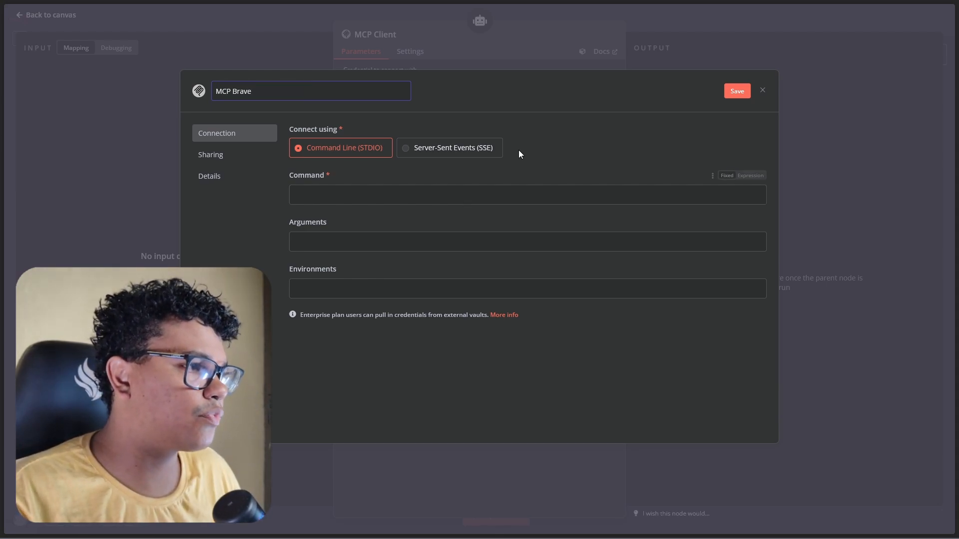
key("Return")
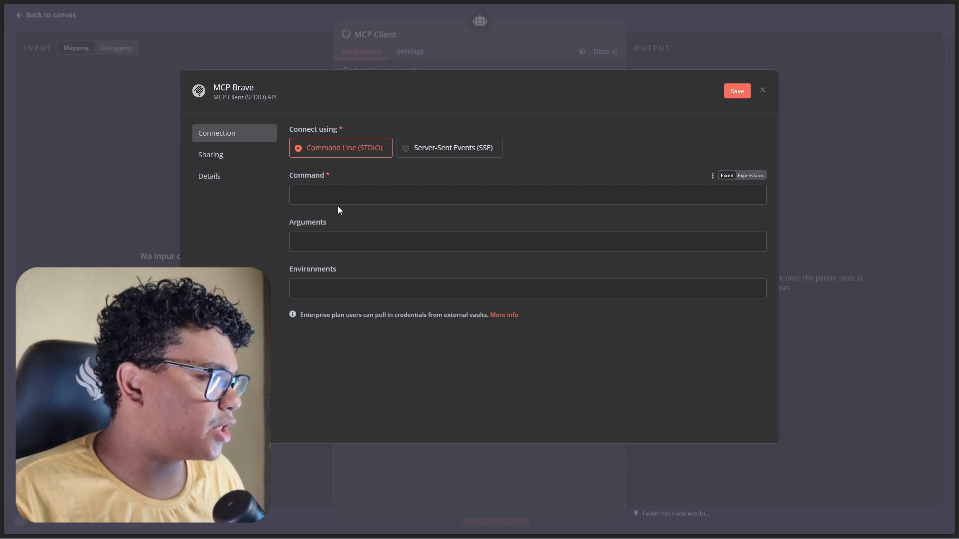
- Copy the npx command from the n8n-nodes-mcp readme on npm into the credential's Command field
mouse_move(4, 312)
left_click(33, 140)
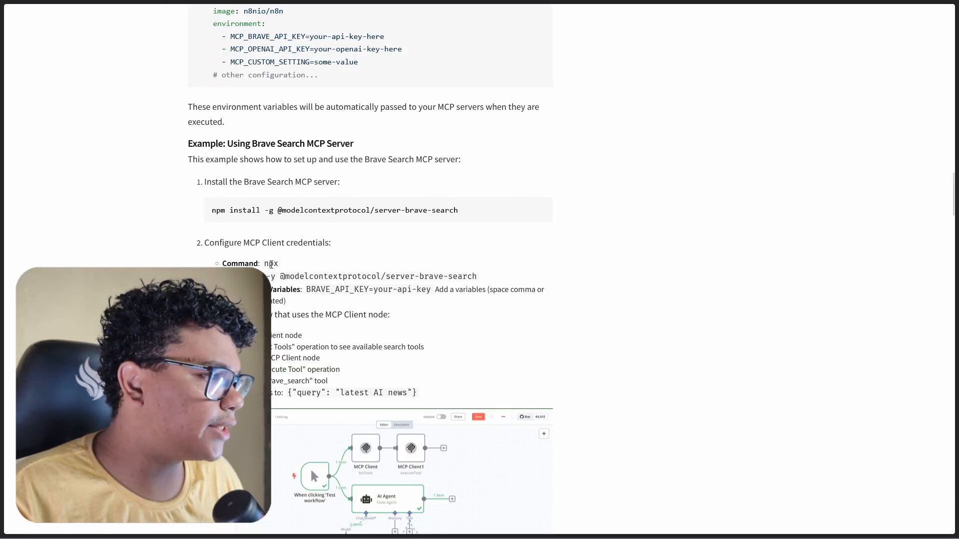
right_click(270, 265)
left_click(294, 280)
mouse_move(4, 159)
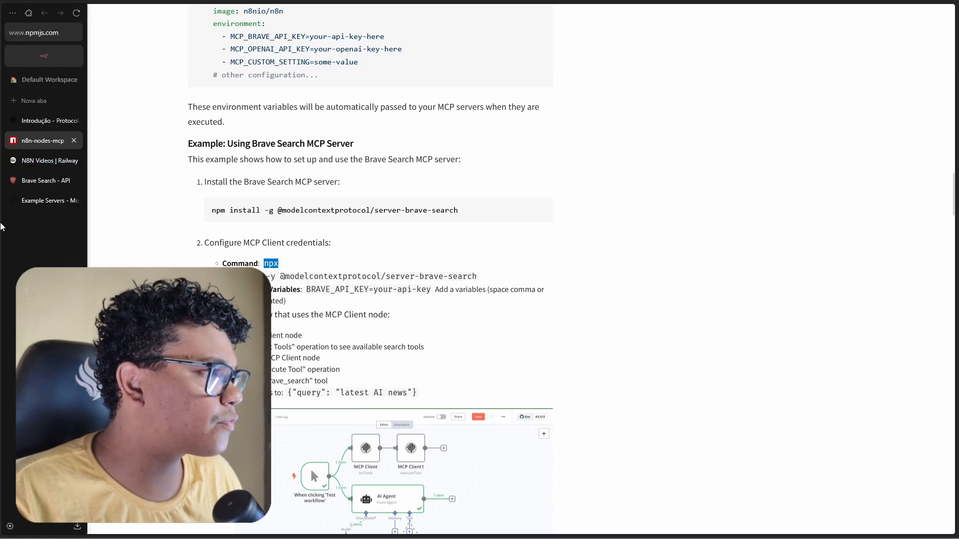
left_click(46, 58)
left_click(364, 201)
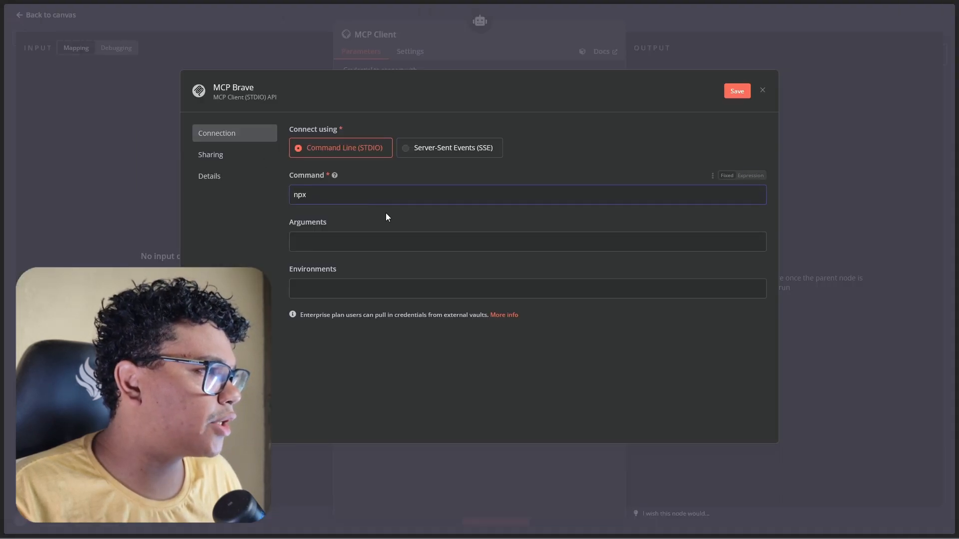
left_click(33, 142)
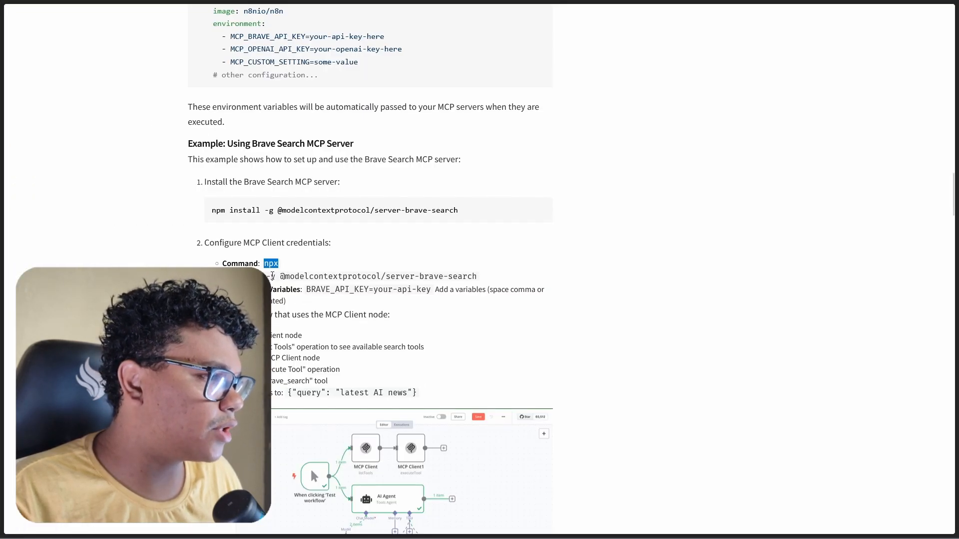
left_click_drag(268, 277, 491, 282)
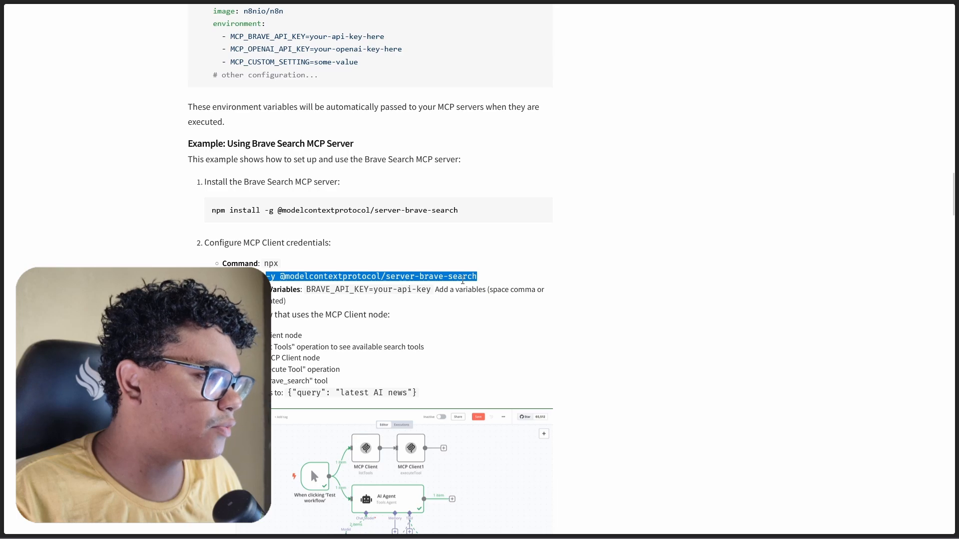
right_click(462, 280)
left_click(471, 290)
mouse_move(42, 90)
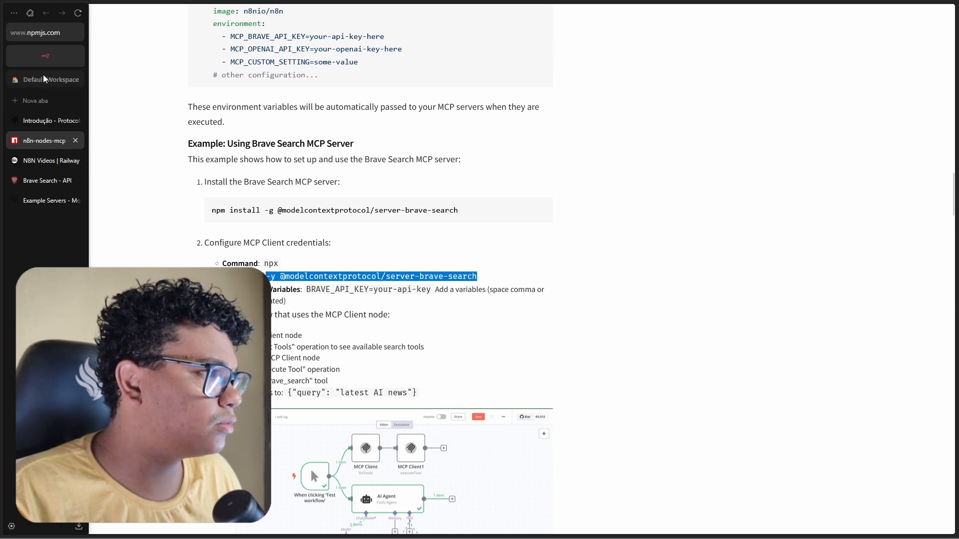
left_click(50, 161)
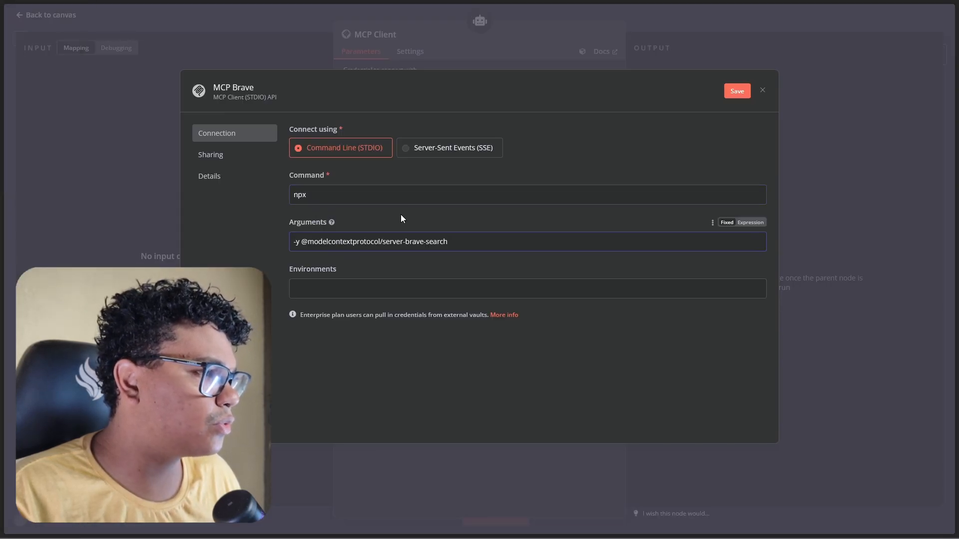
- Copy the placeholder variable BRAVE_API_KEY=your-api-key from the readme into the credential's Environments field
mouse_move(25, 214)
left_click(43, 141)
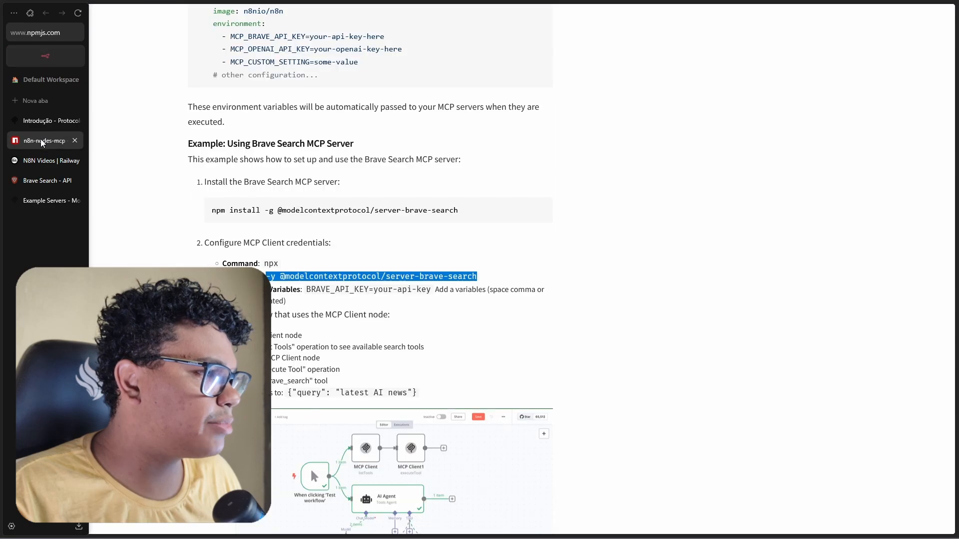
left_click_drag(433, 292, 306, 290)
right_click(318, 295)
left_click(345, 303)
mouse_move(4, 149)
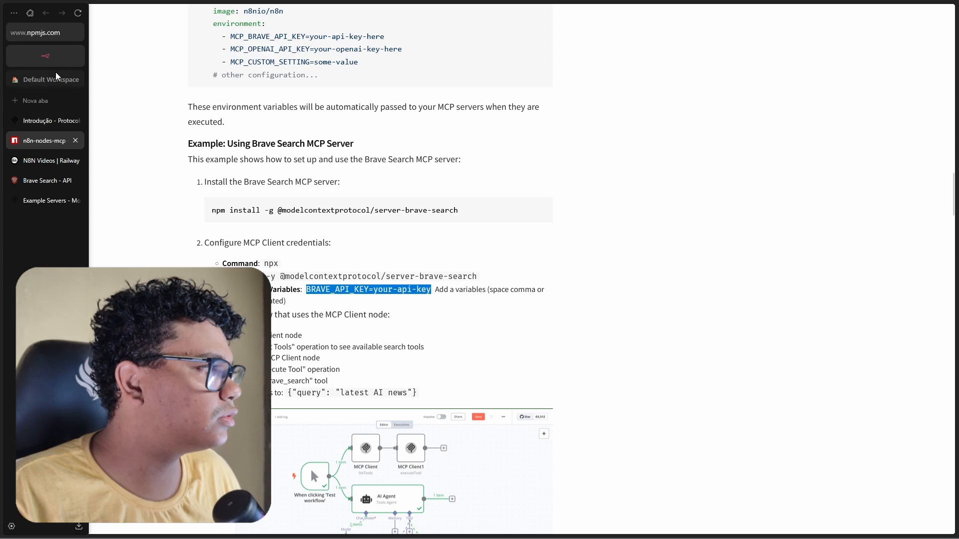
left_click(53, 56)
left_click(377, 292)
key("ctrl+v")
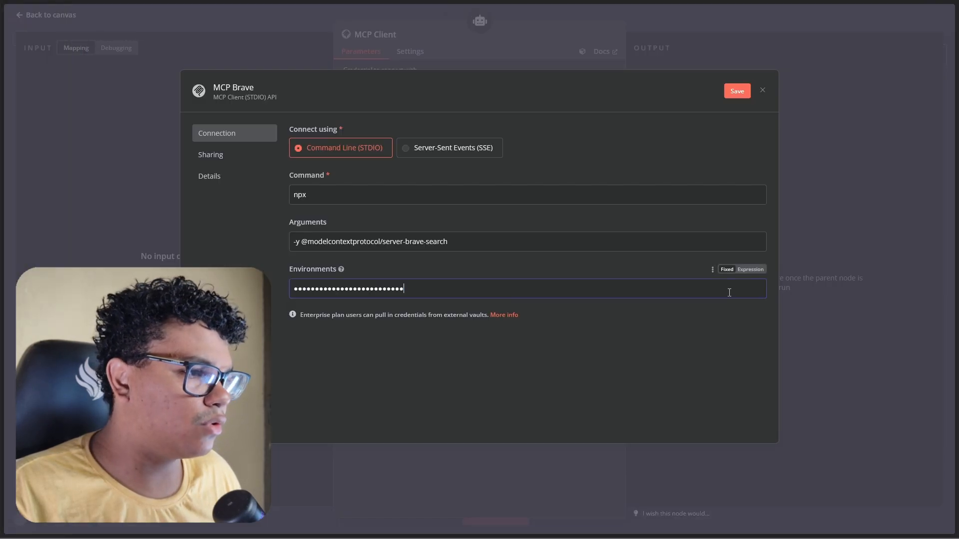
- Set the Environments value to expression mode and select its your-api-key placeholder
left_click(754, 269)
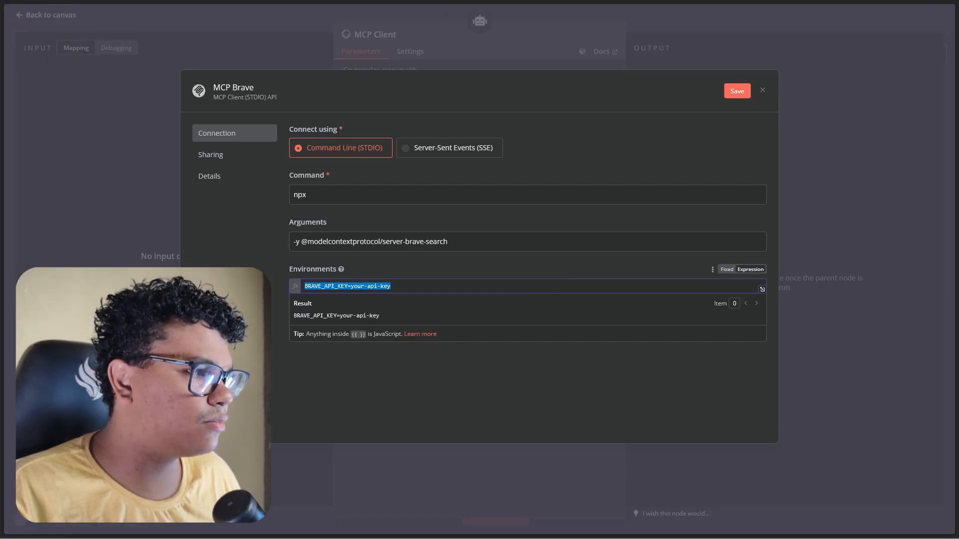
left_click(470, 263)
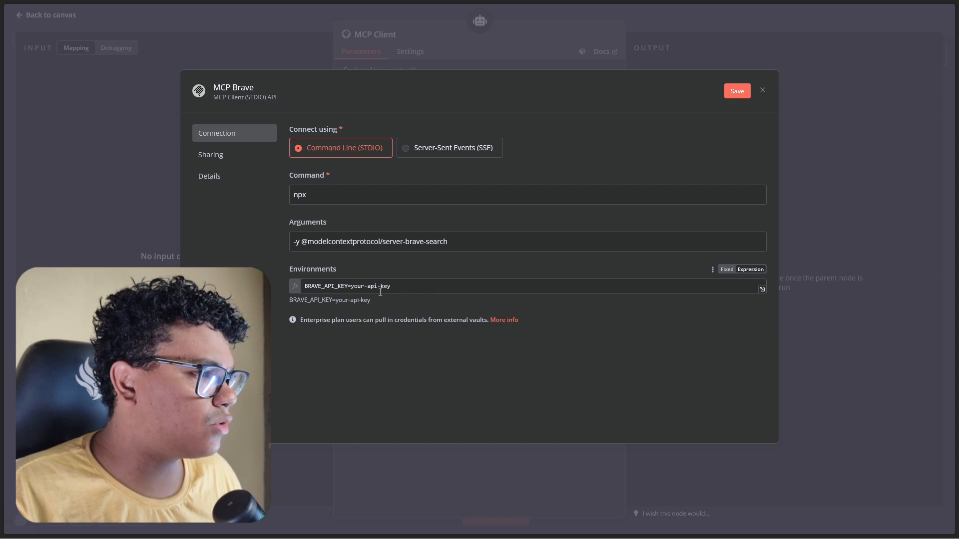
left_click_drag(352, 286, 414, 291)
- Switch to the Brave Search API site and examine the Free plan's request limits among the available subscriptions
mouse_move(3, 256)
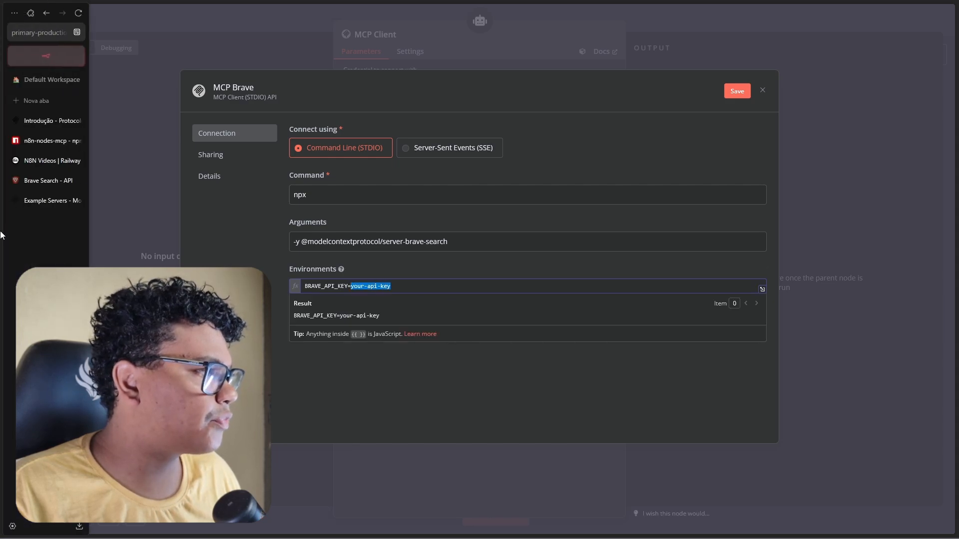
left_click(22, 186)
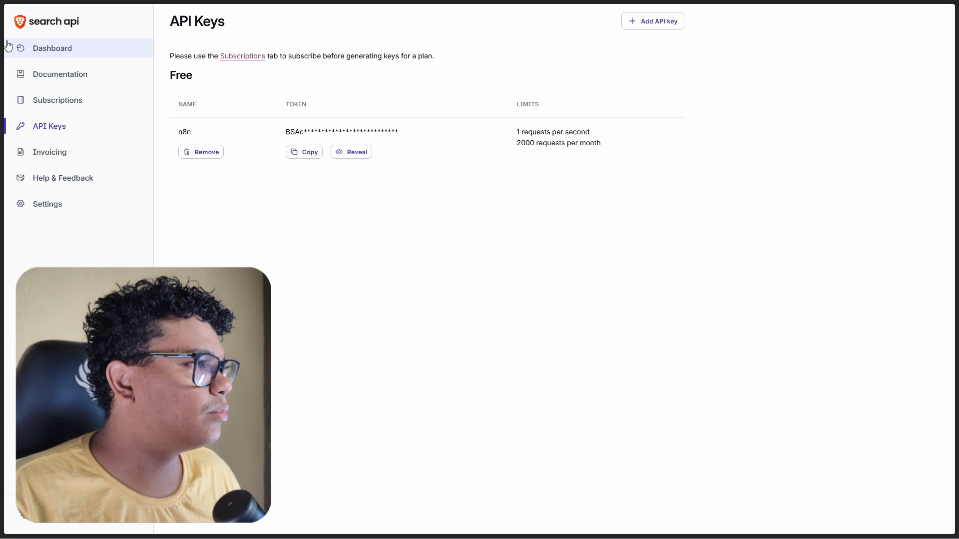
left_click(53, 47)
left_click(89, 106)
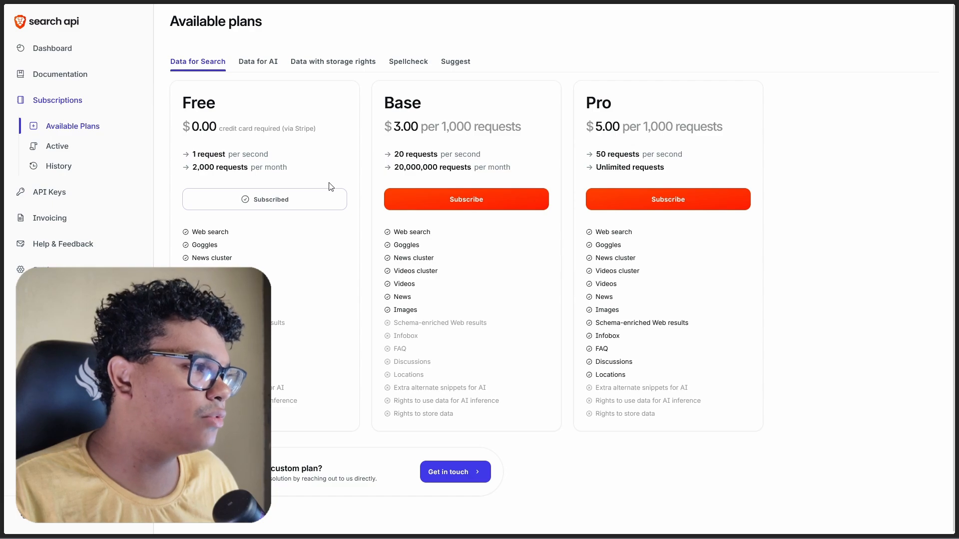
left_click_drag(287, 169, 171, 161)
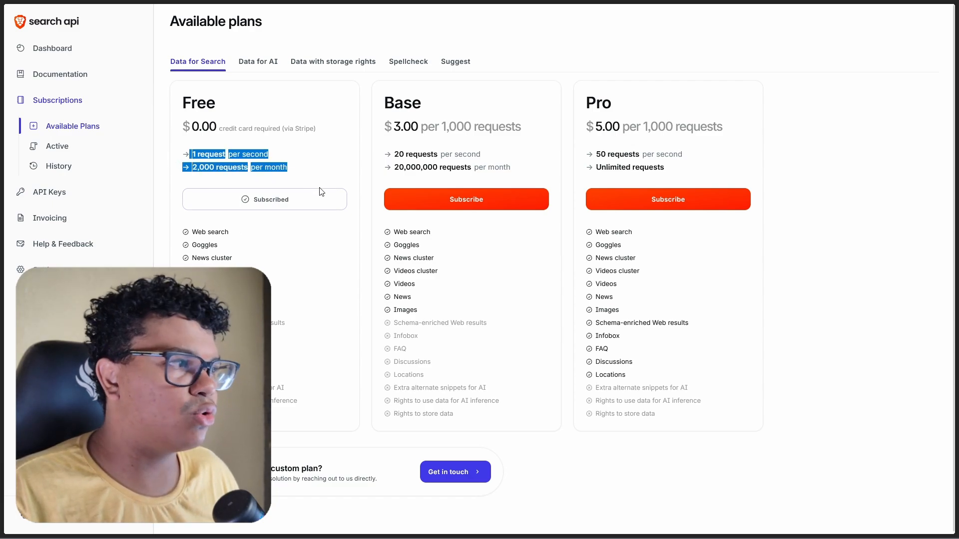
left_click(254, 177)
triple_click(255, 179)
left_click(266, 168)
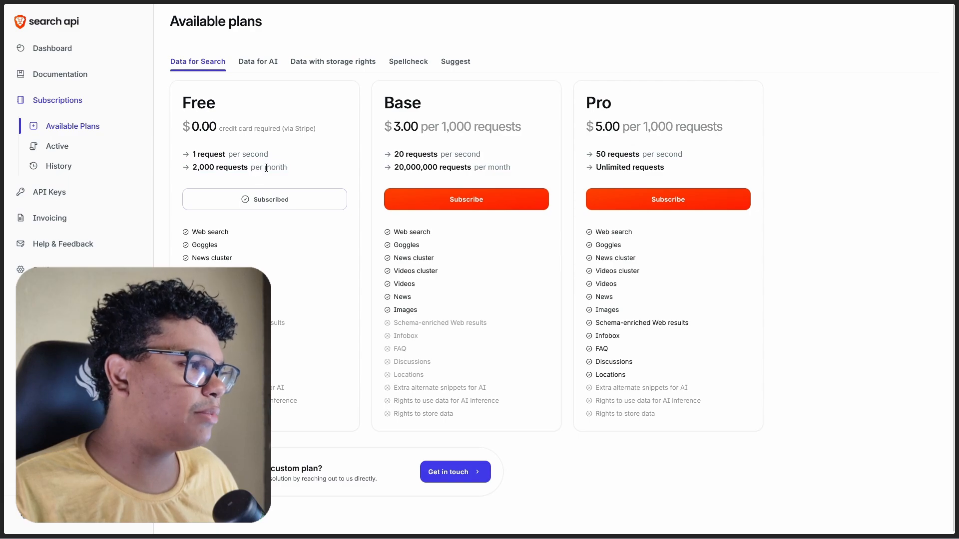
- Examine the Free plan's monthly request limit and the Base plan's price per 1,000 requests
triple_click(266, 168)
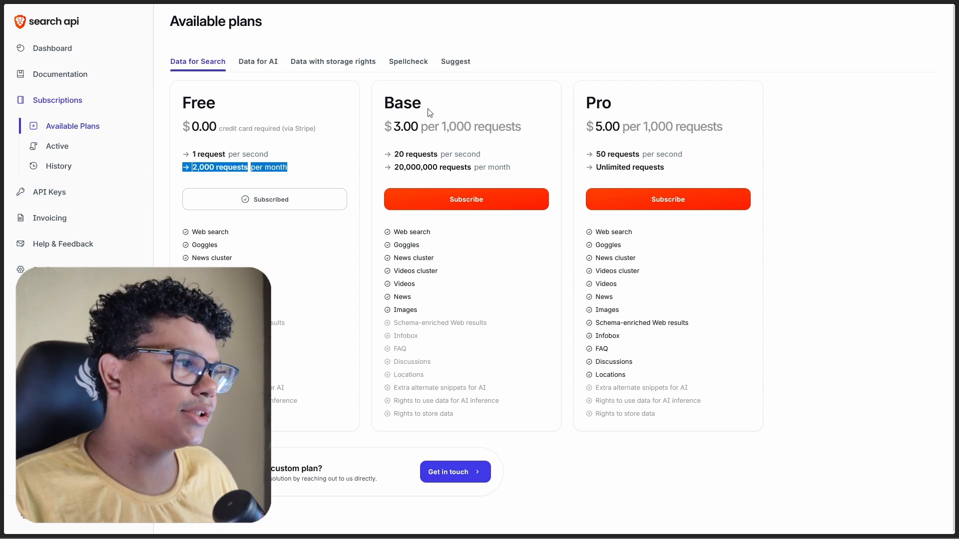
left_click_drag(382, 103, 474, 154)
left_click(385, 135)
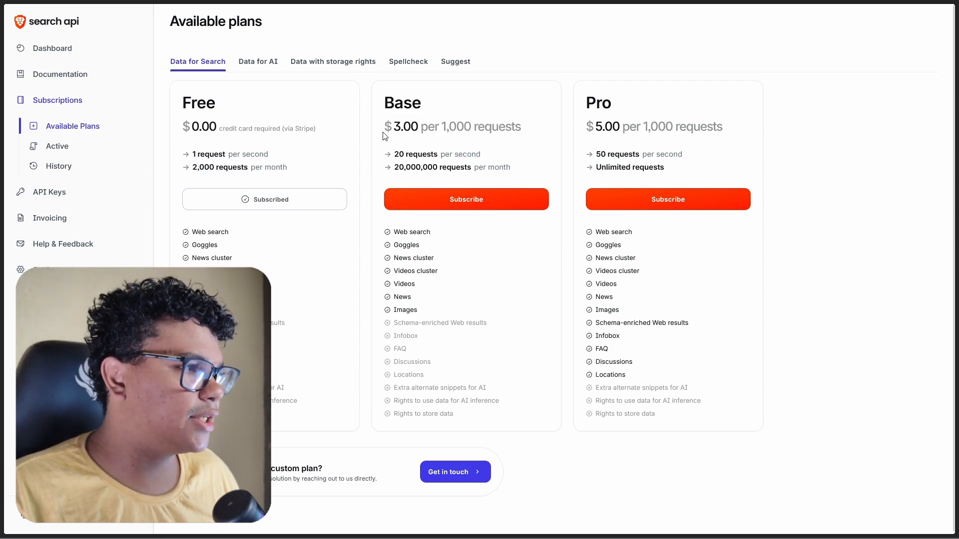
triple_click(494, 131)
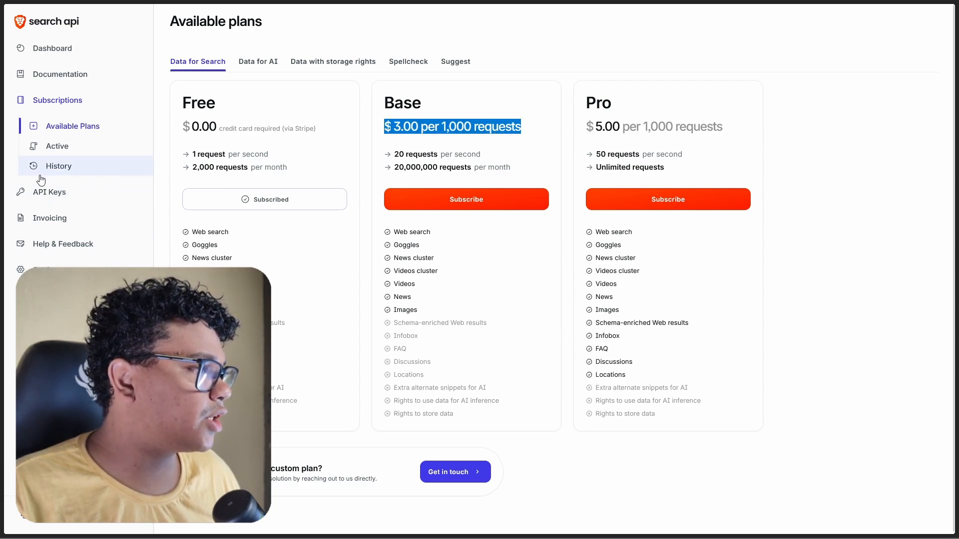
- Create a new Brave Search API key named N8n-Video under the Free subscription
left_click(39, 198)
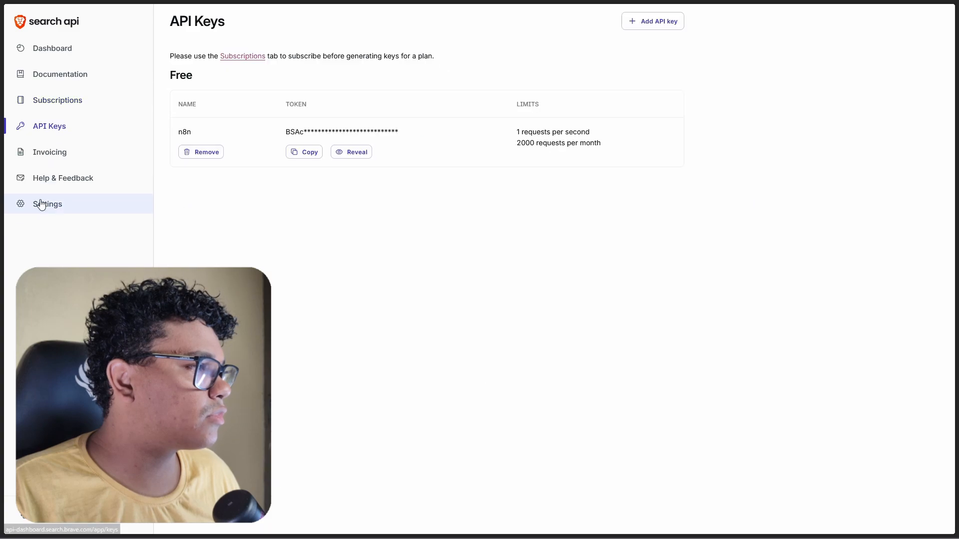
left_click(652, 21)
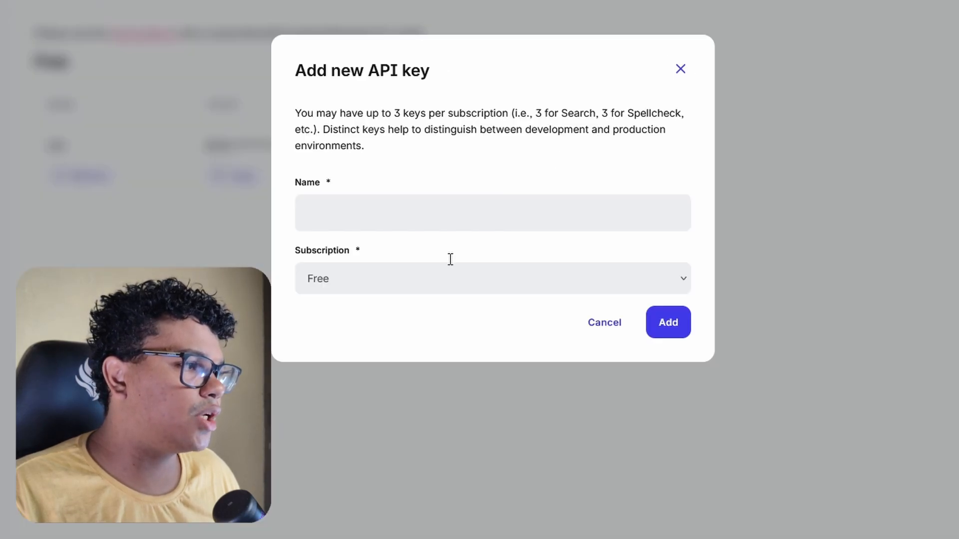
left_click(379, 201)
type("N")
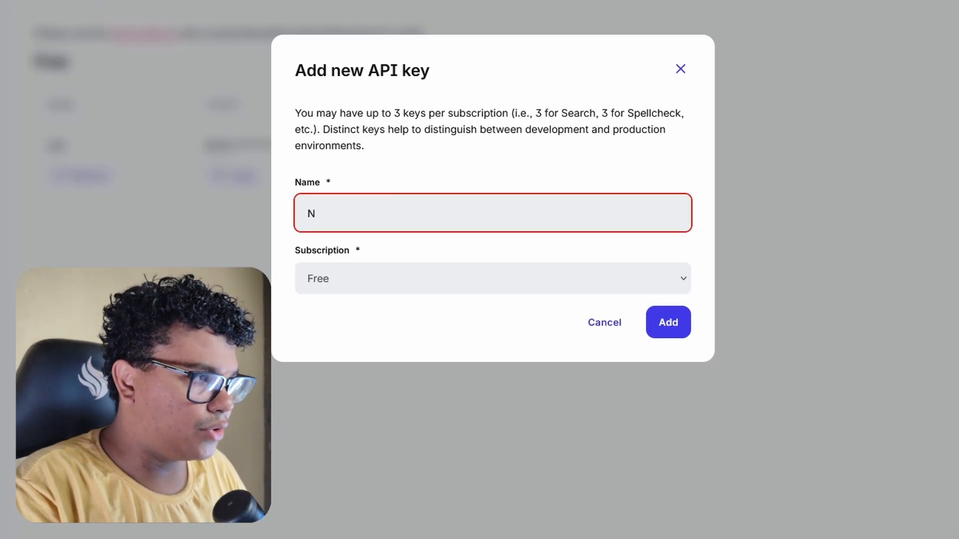
type("8n-Video")
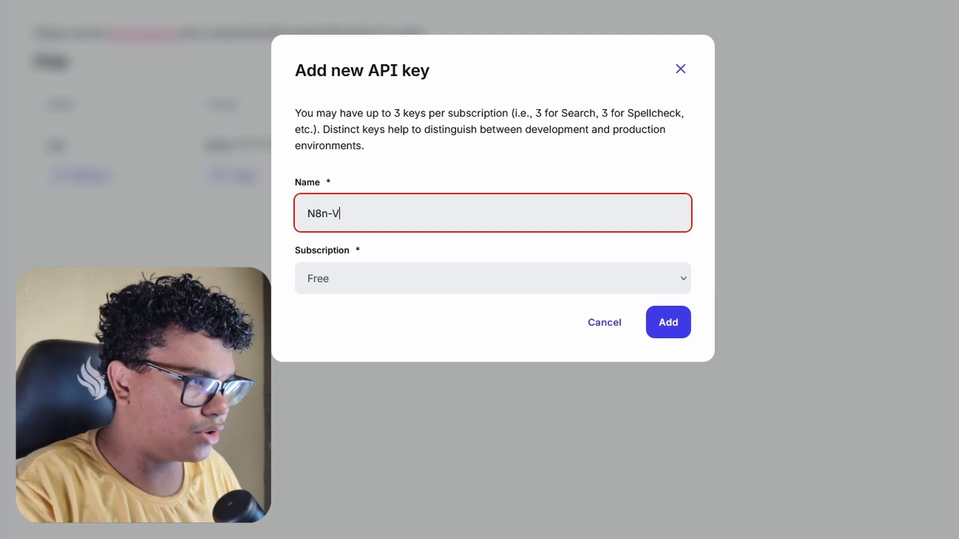
left_click(666, 332)
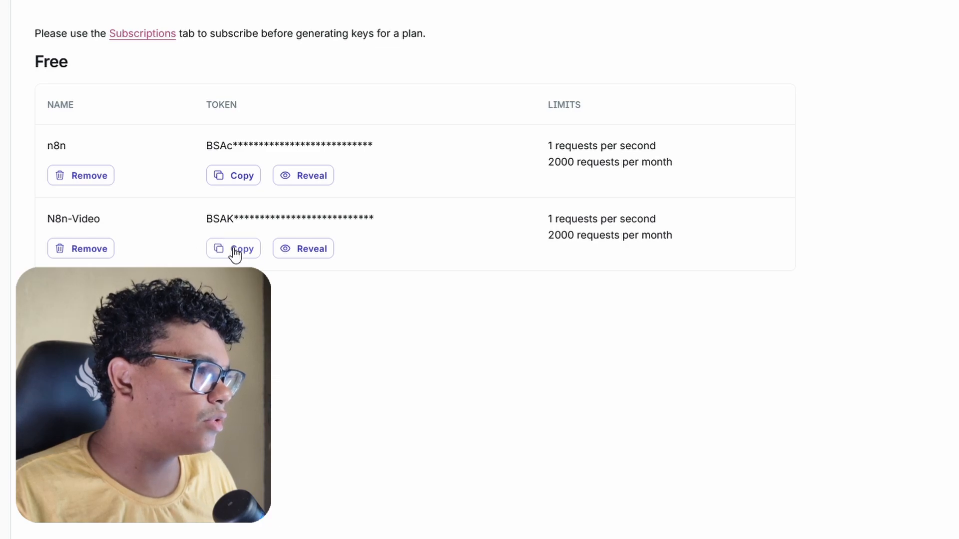
- Copy the N8n-Video API key, switch back to n8n, paste it as the BRAVE_API_KEY value in Environments, and save the credential
mouse_move(1, 201)
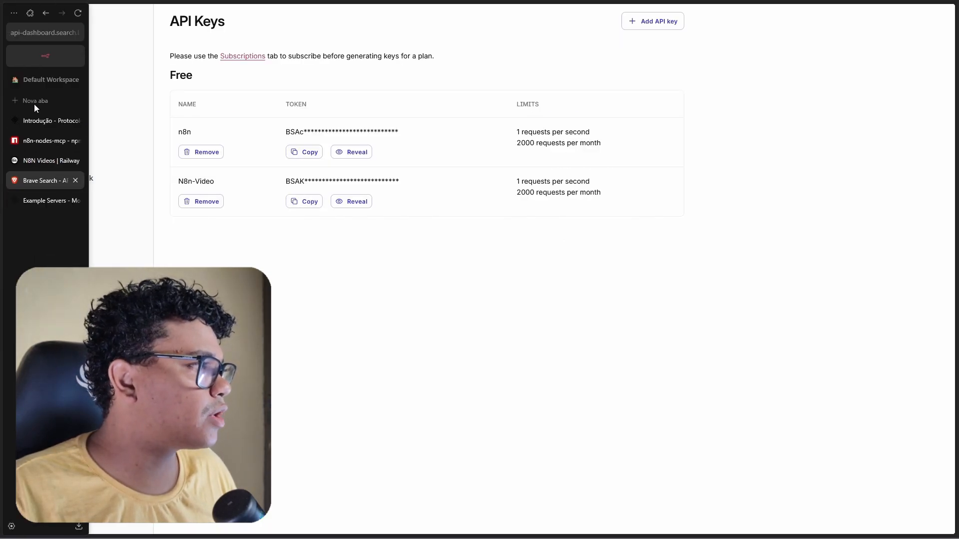
left_click(28, 58)
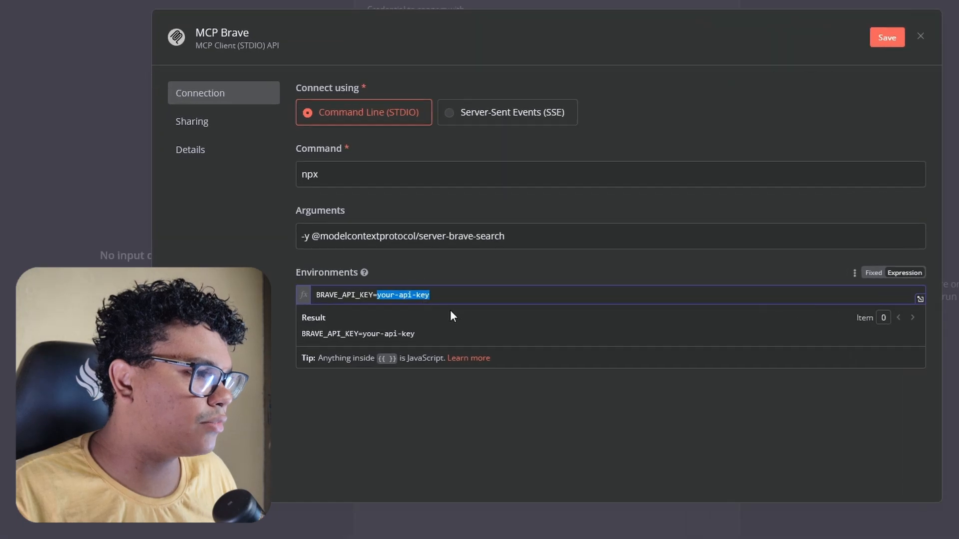
key("ctrl+v")
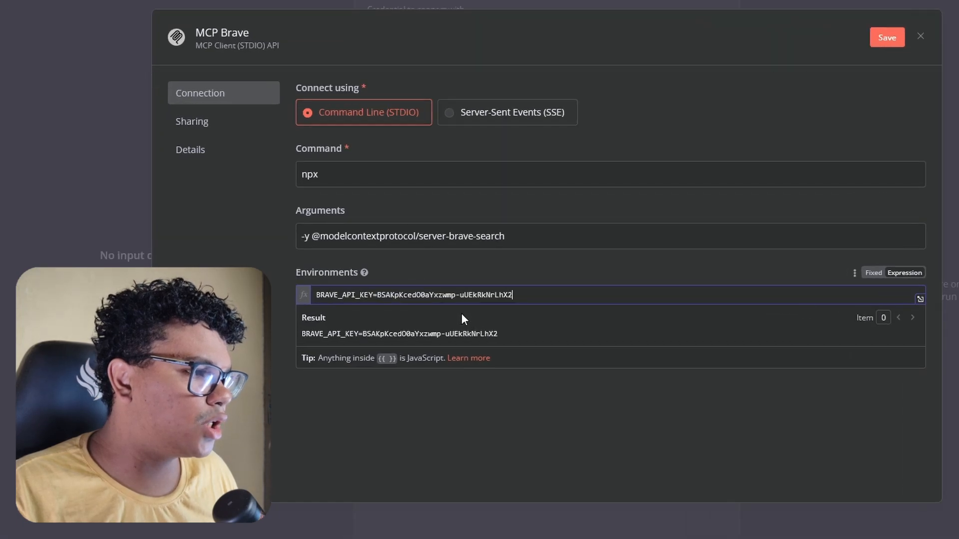
left_click(888, 38)
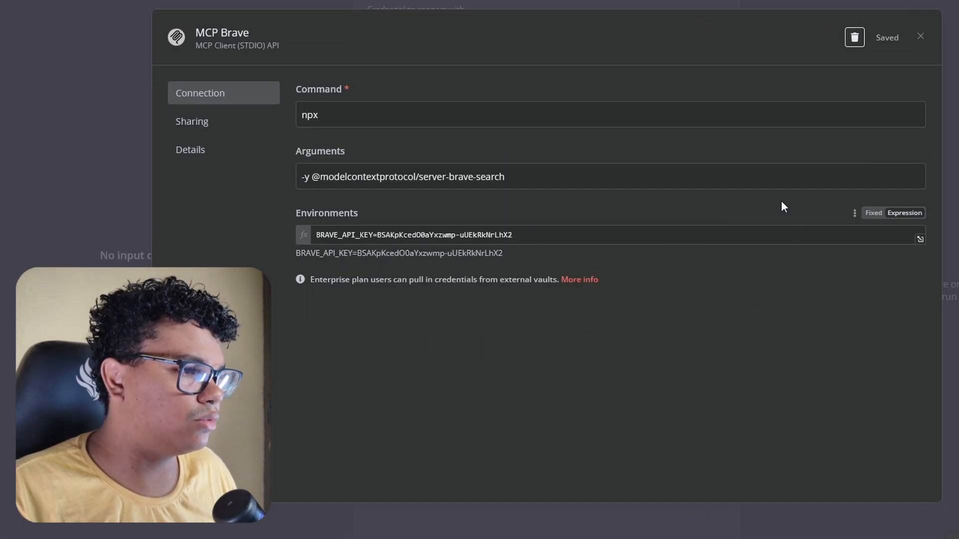
- Change the Environments value to fixed mode, then save and close the MCP Brave credential
left_click(874, 213)
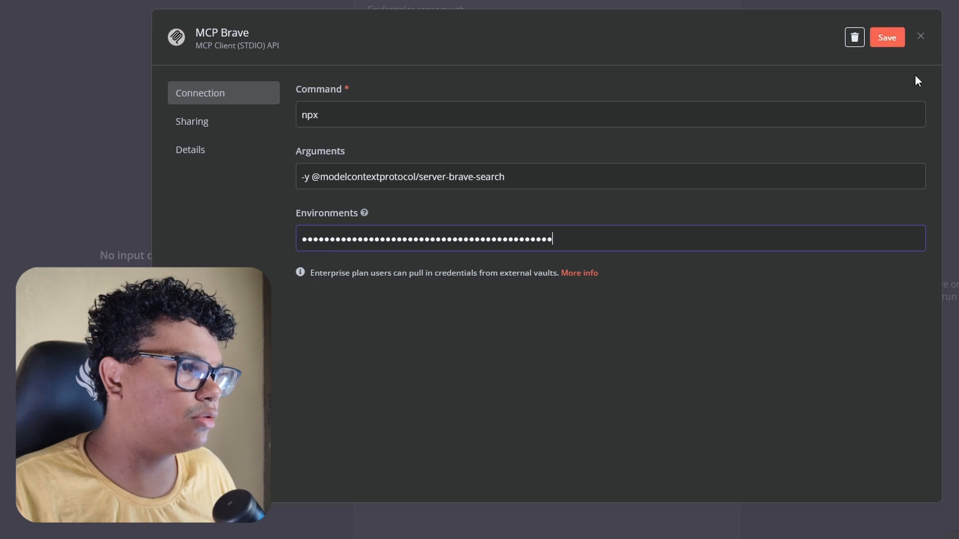
left_click(891, 38)
left_click(920, 36)
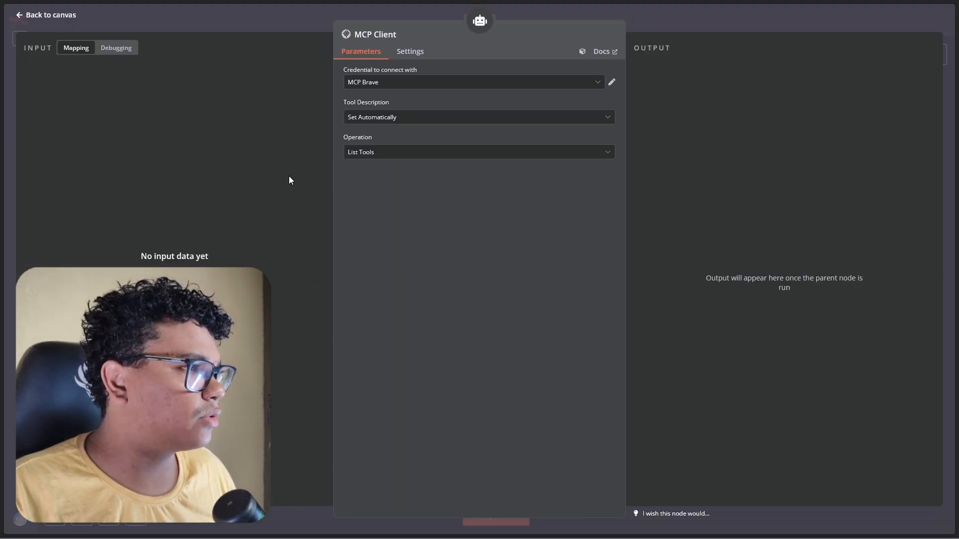
- Examine the MCP Client node's choices for credential, Tool Description and Operation, and return to the canvas
left_click(394, 85)
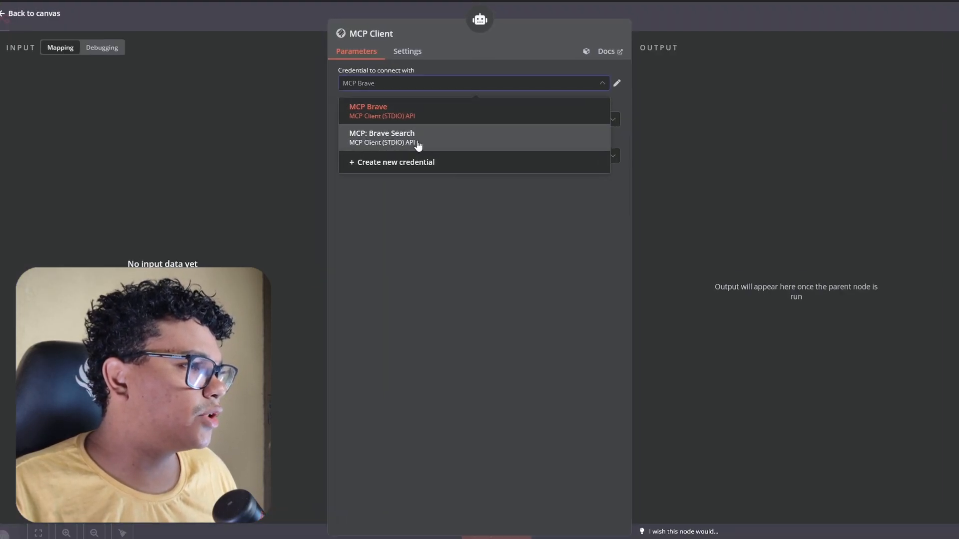
left_click(416, 136)
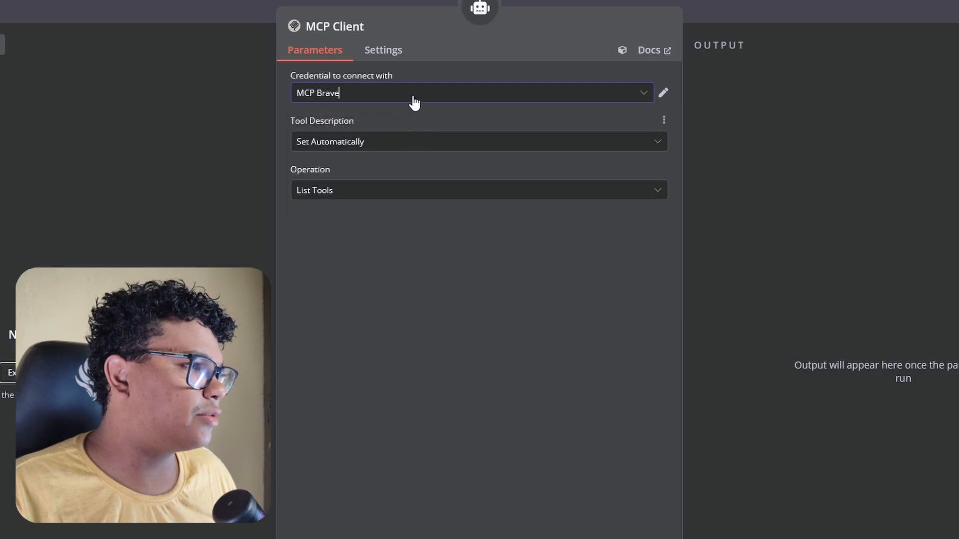
left_click(413, 98)
left_click(413, 100)
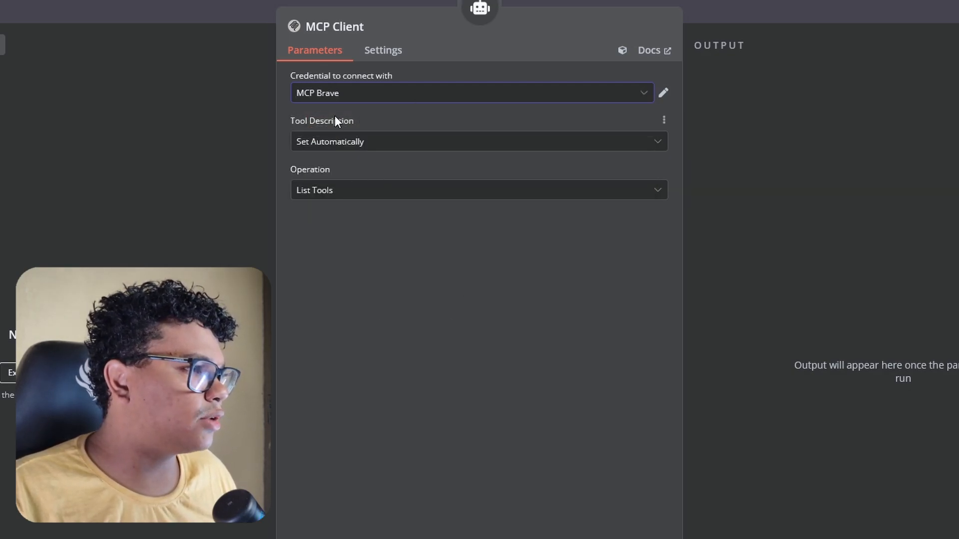
left_click(331, 149)
left_click(338, 149)
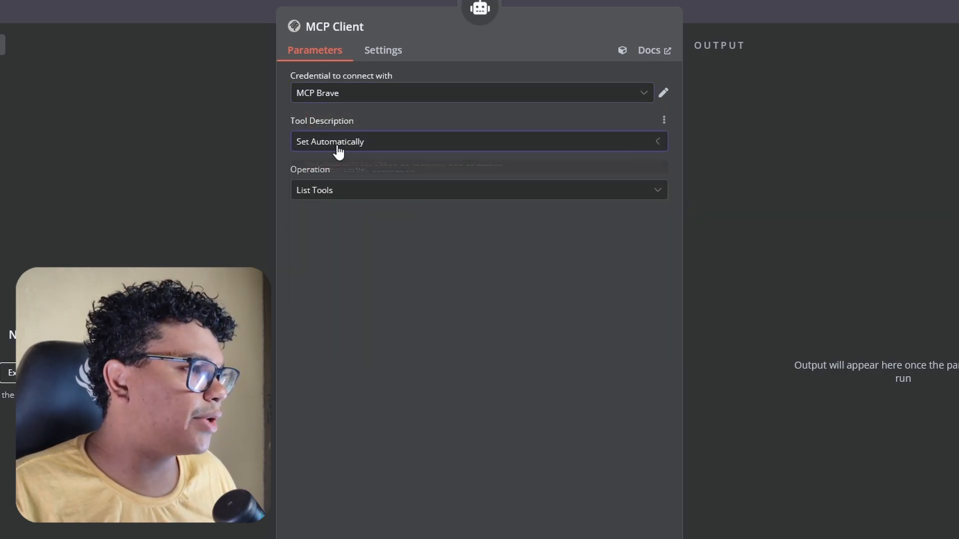
left_click(361, 194)
left_click(360, 378)
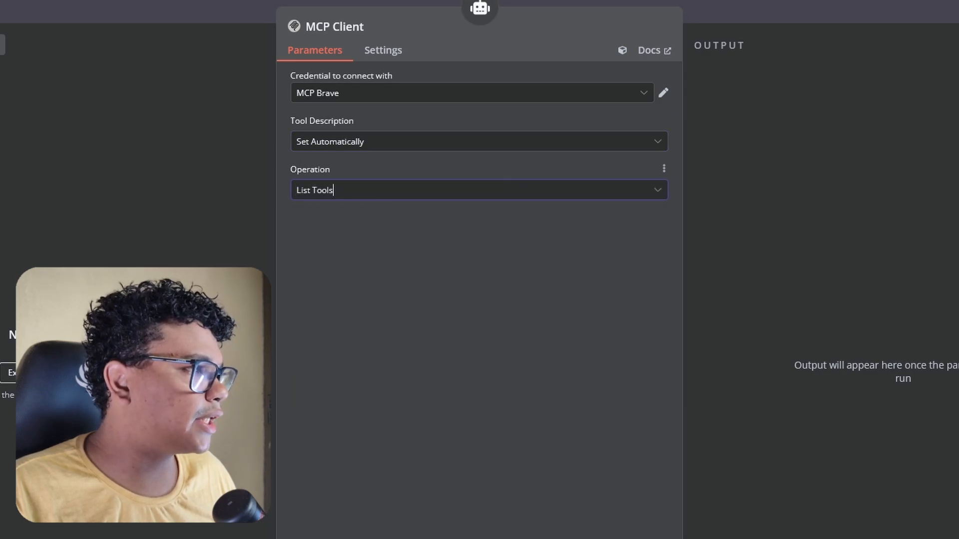
key("Escape")
- Rename the MCP Client node to MCP Brave Tools and return to the canvas
left_click_drag(603, 456, 602, 484)
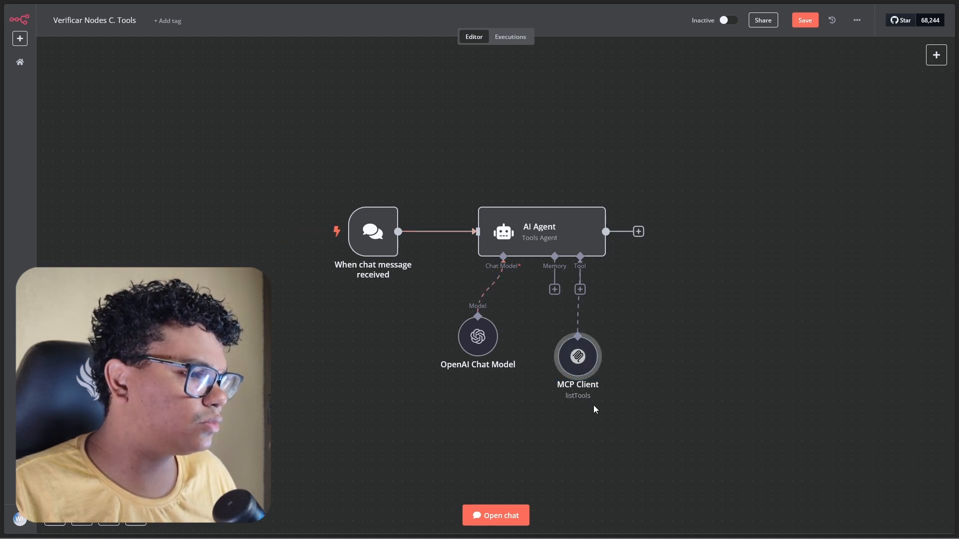
scroll(578, 383, "up", 3)
double_click(578, 340)
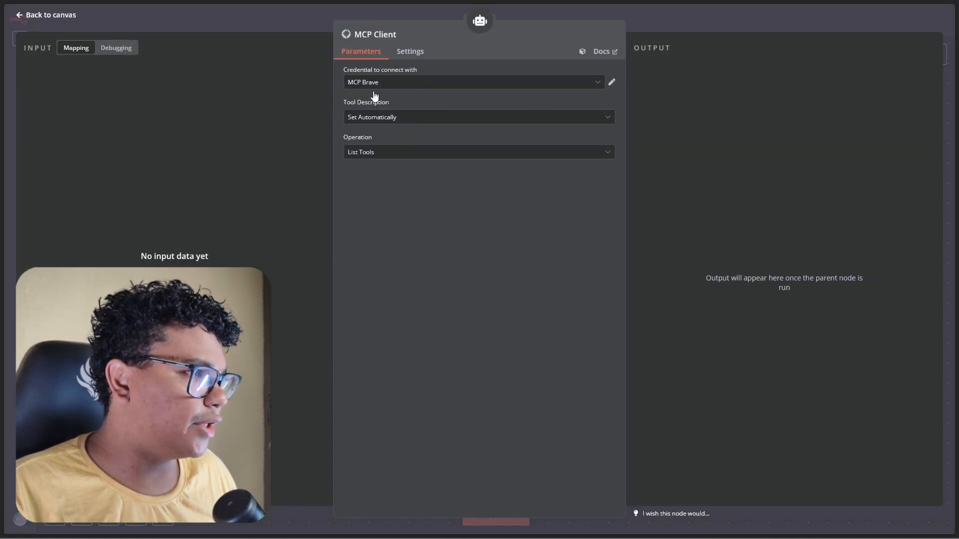
left_click(385, 38)
double_click(458, 30)
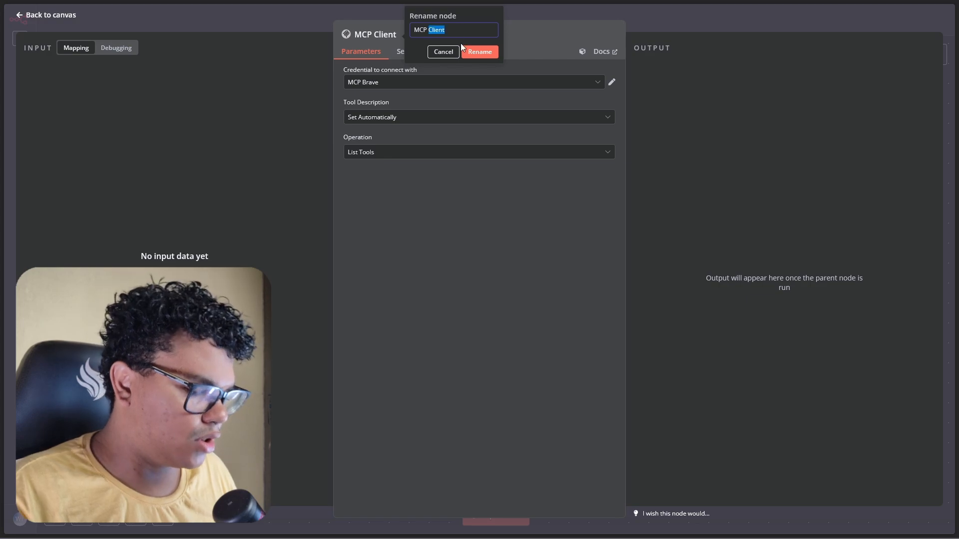
type("Brave ?T")
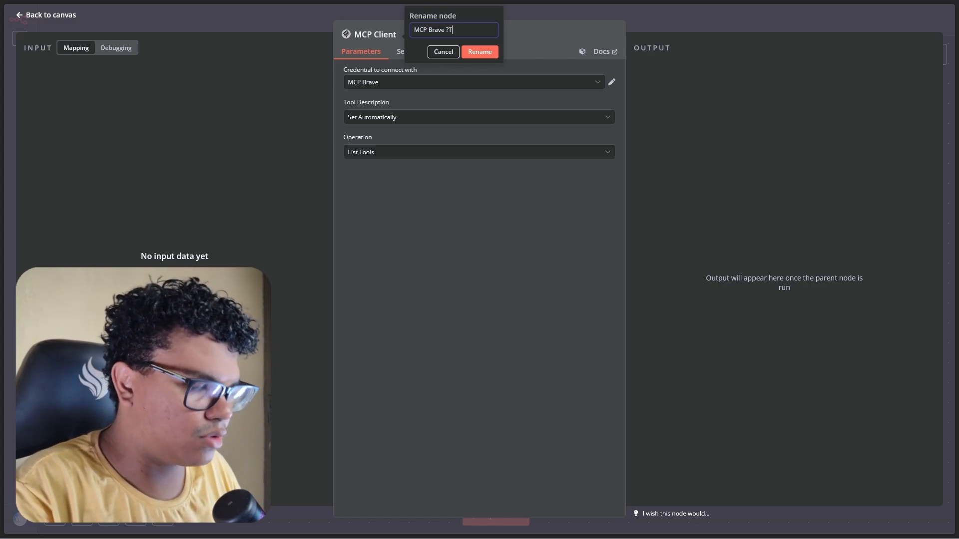
key("BackSpace")
key("BackSpace")
type("Tools")
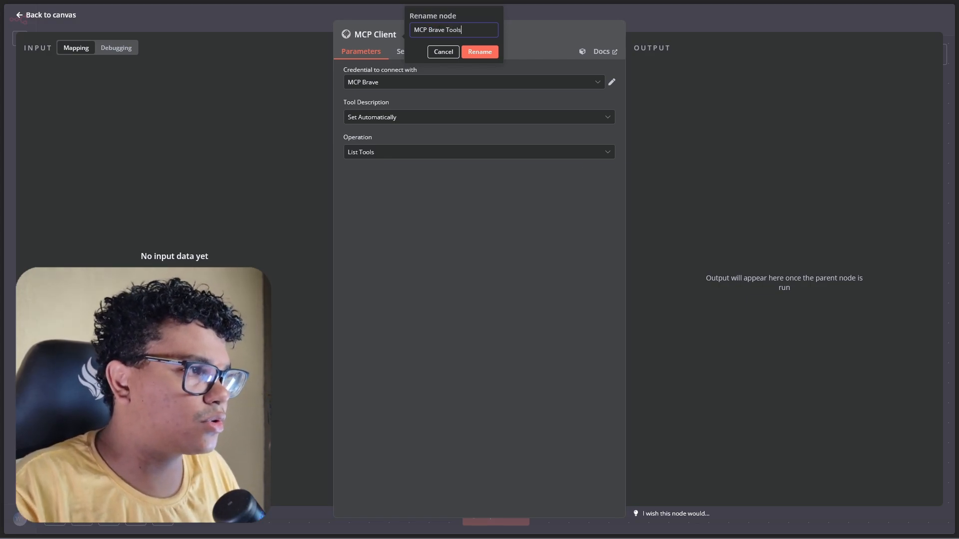
left_click(485, 55)
left_click(56, 18)
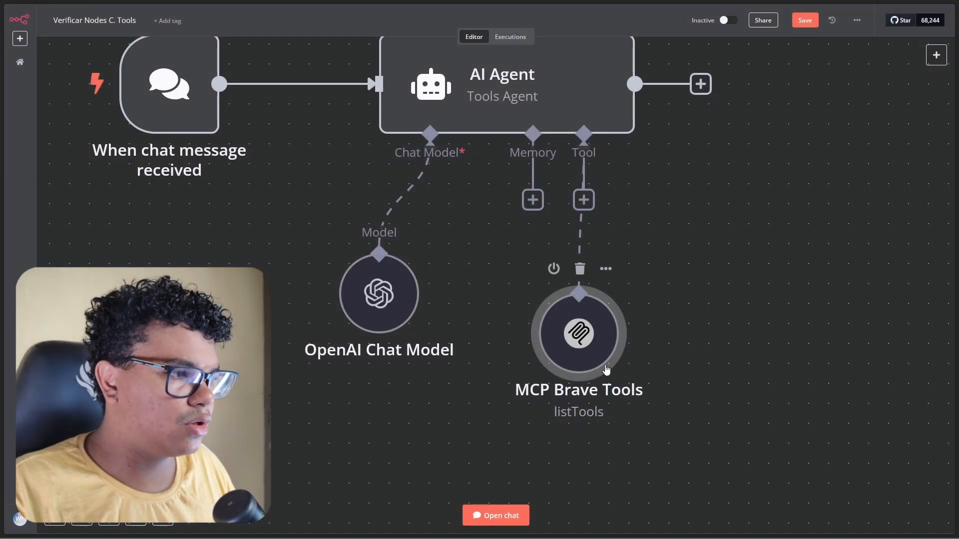
- Add a second MCP Client tool to the AI Agent and set its operation to Execute Tool
mouse_move(2, 501)
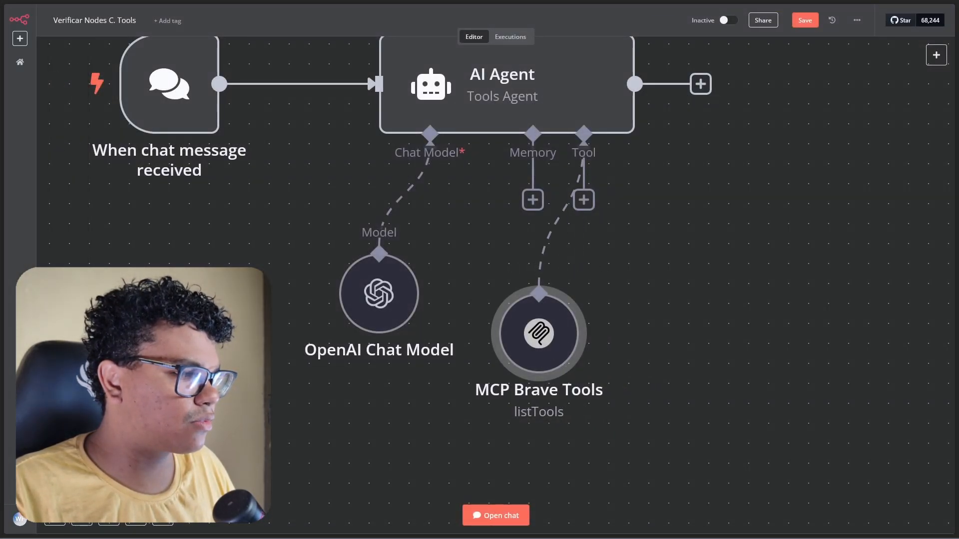
scroll(656, 336, "down", 3)
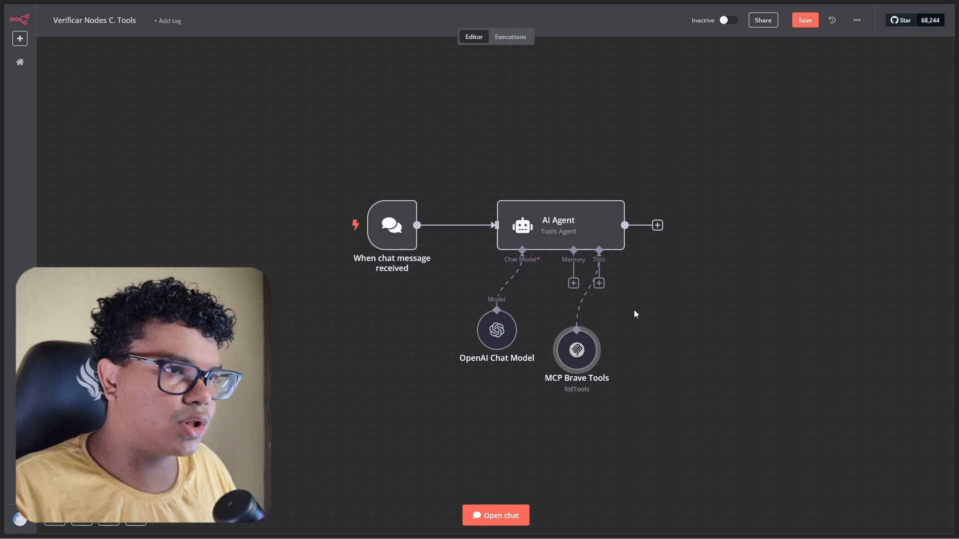
left_click(599, 284)
type("mcp")
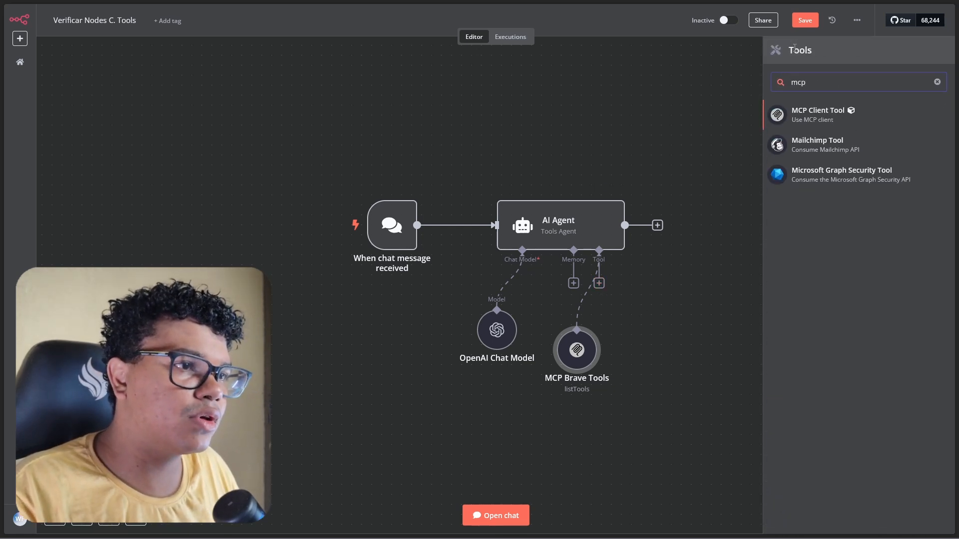
left_click(815, 121)
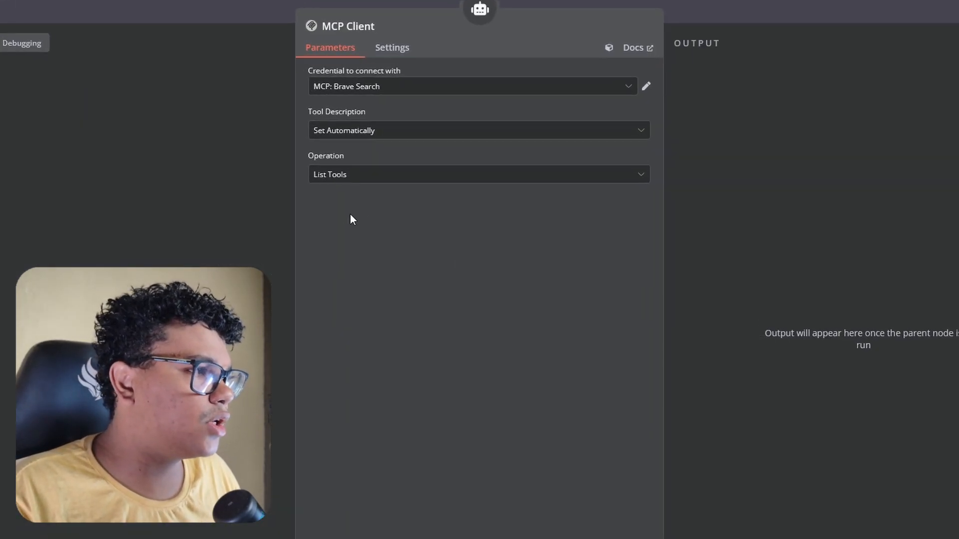
left_click(376, 183)
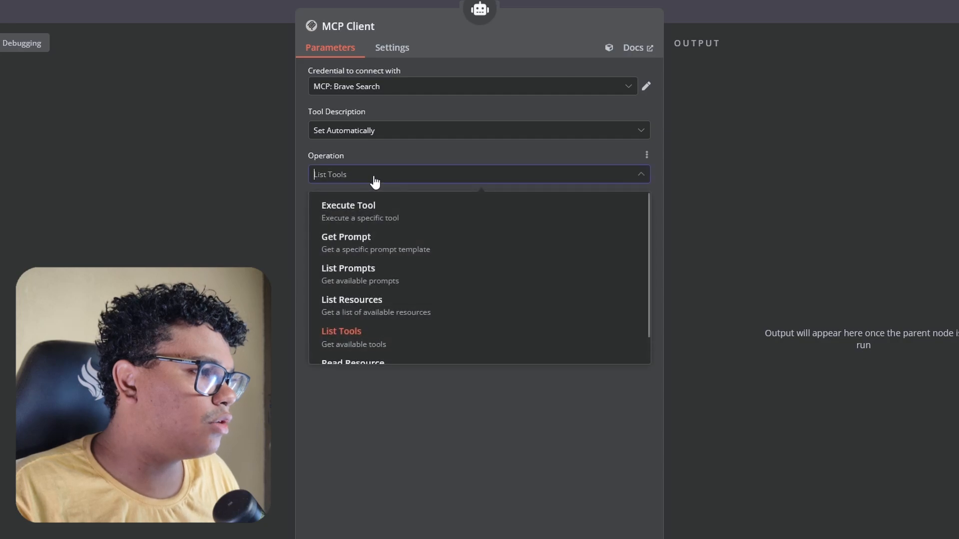
left_click(377, 213)
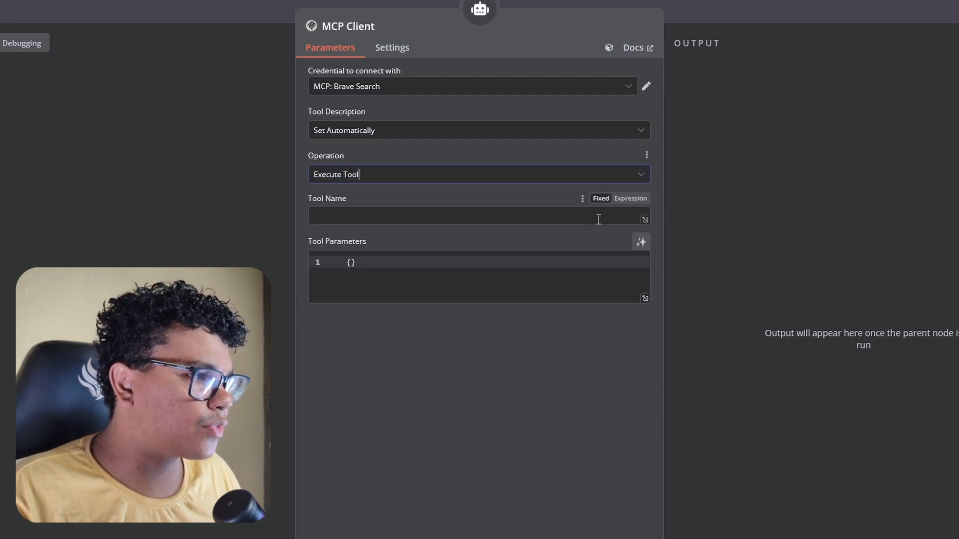
- Set Tool Name to the expression {{ $fromAI("nometool", "coloque o nome da tool") }} and have the model define Tool Parameters automatically, returning to the canvas
left_click(622, 200)
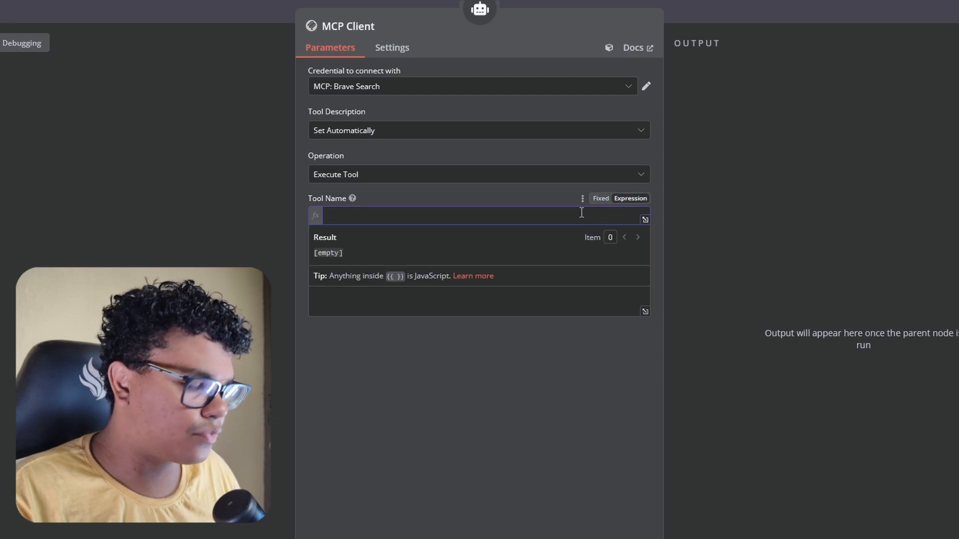
type("{{")
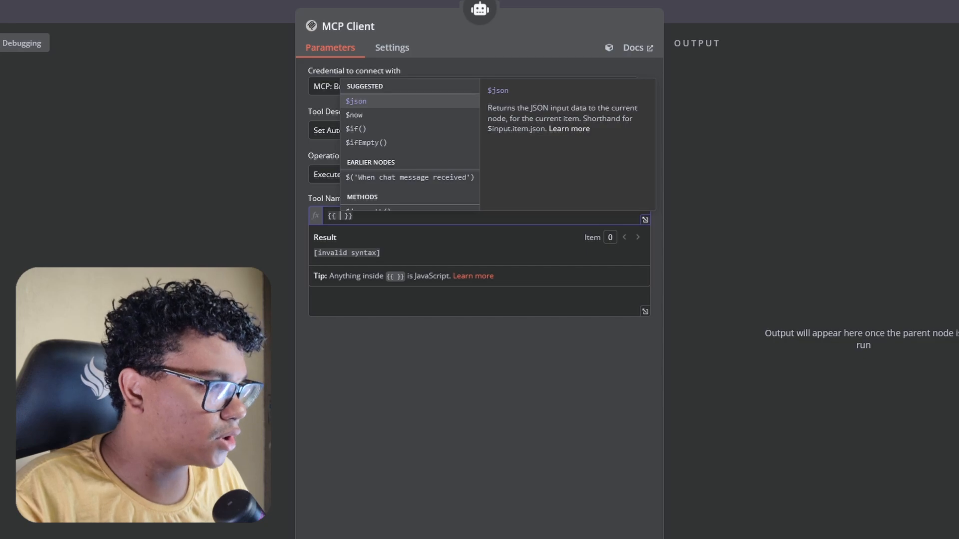
type("$")
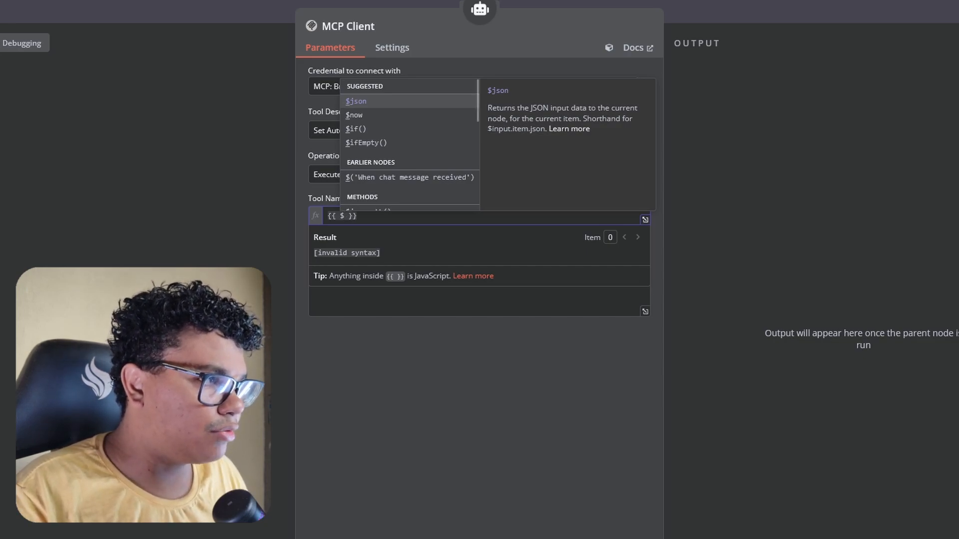
type("fromAI()")
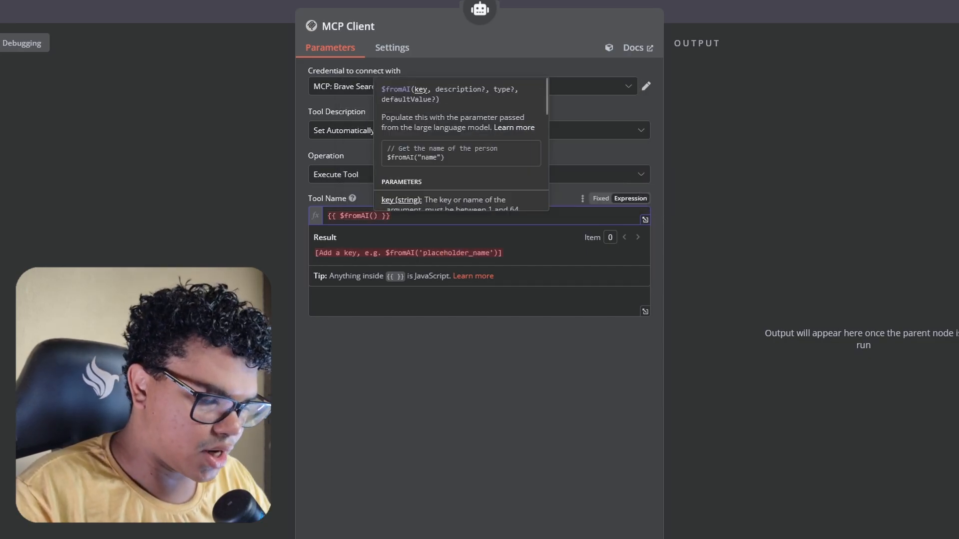
type("\"")
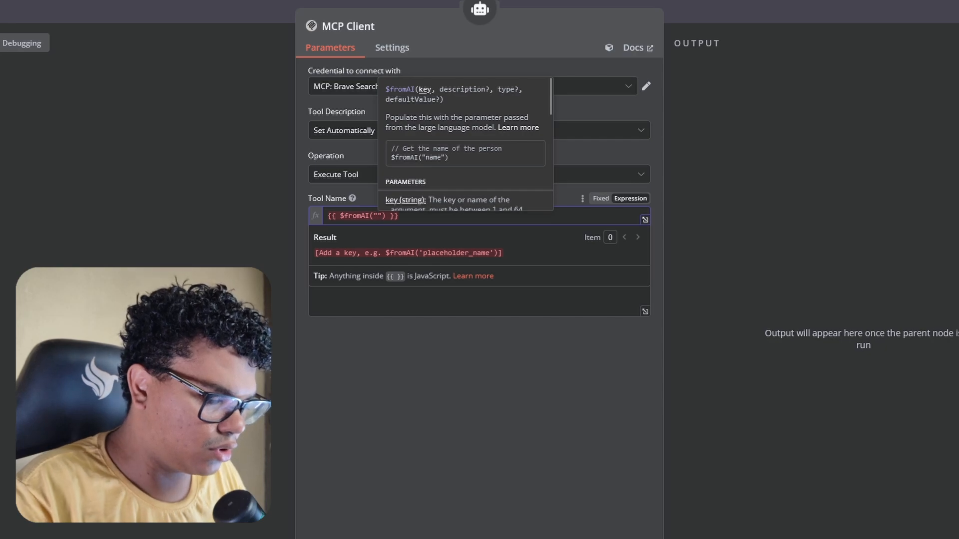
type("nometo")
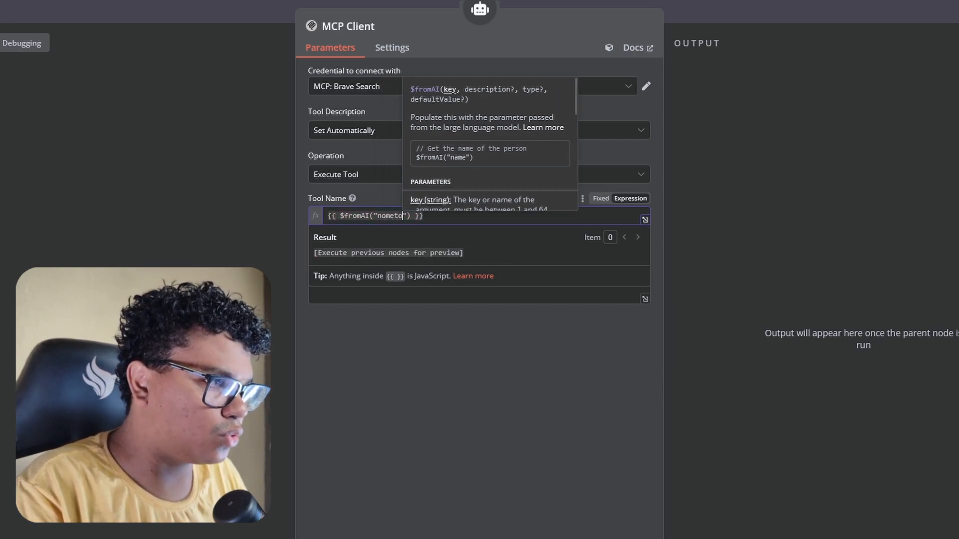
type("ol\"")
type(", \"")
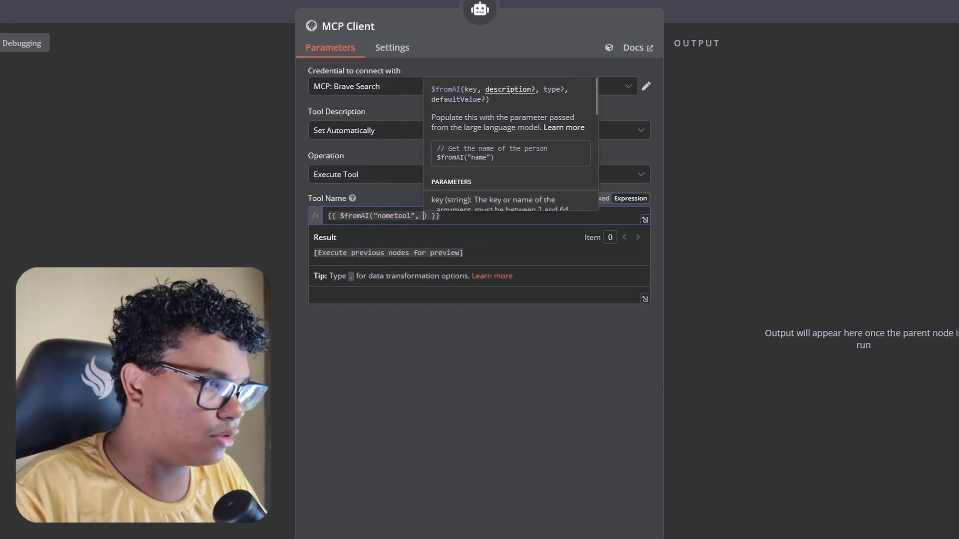
type("coloque o nom")
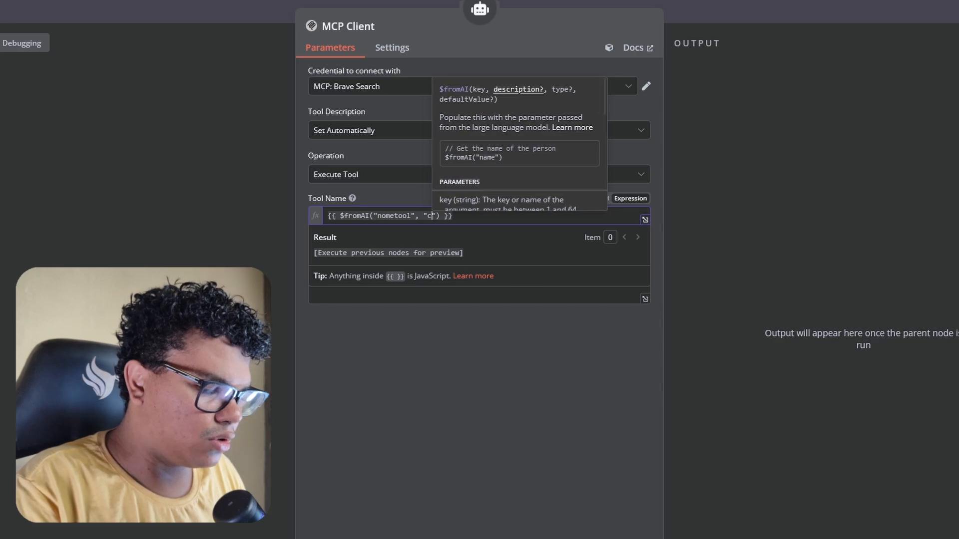
type("e da tool")
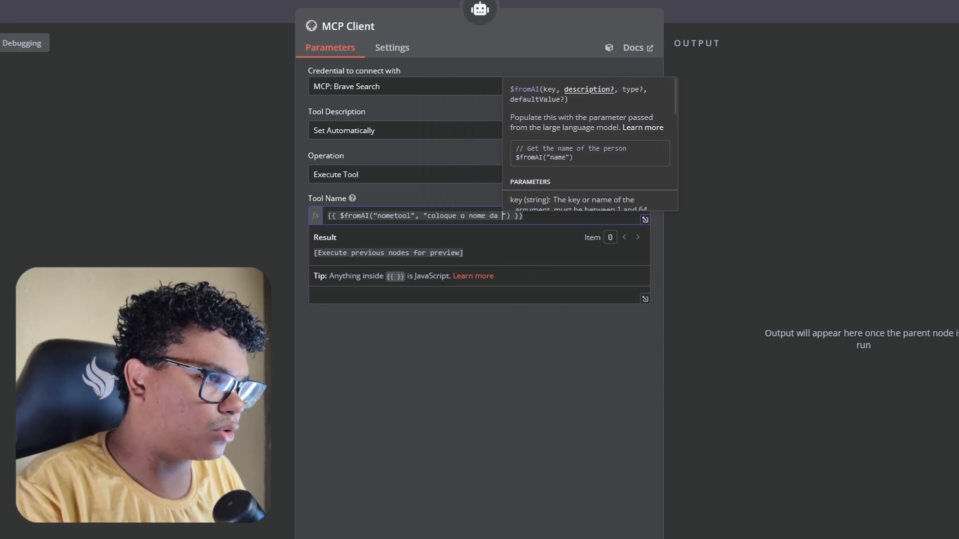
left_click(489, 439)
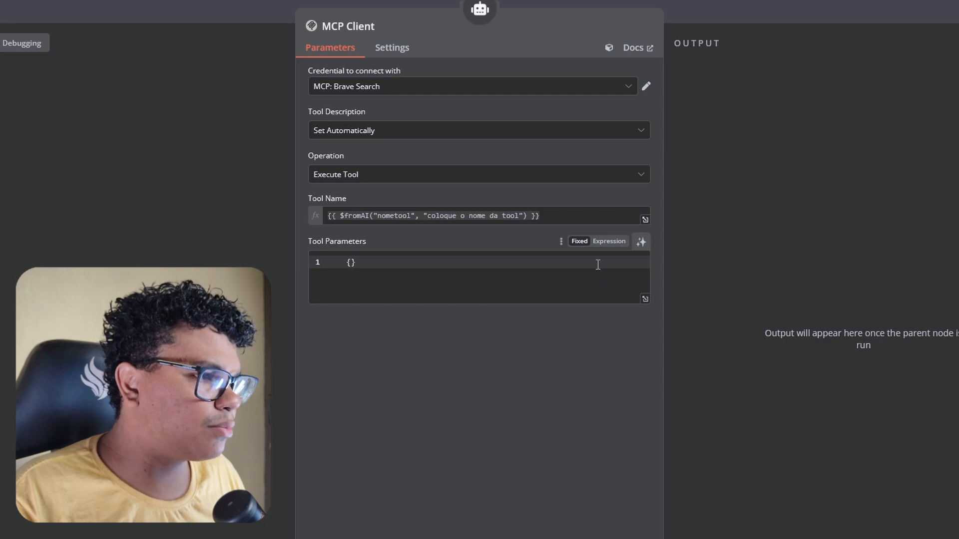
left_click(642, 243)
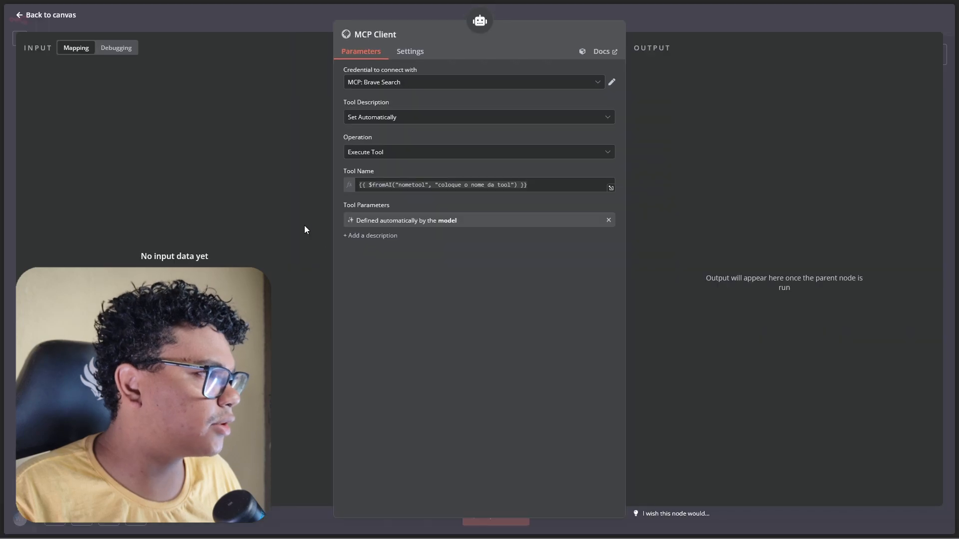
left_click(67, 20)
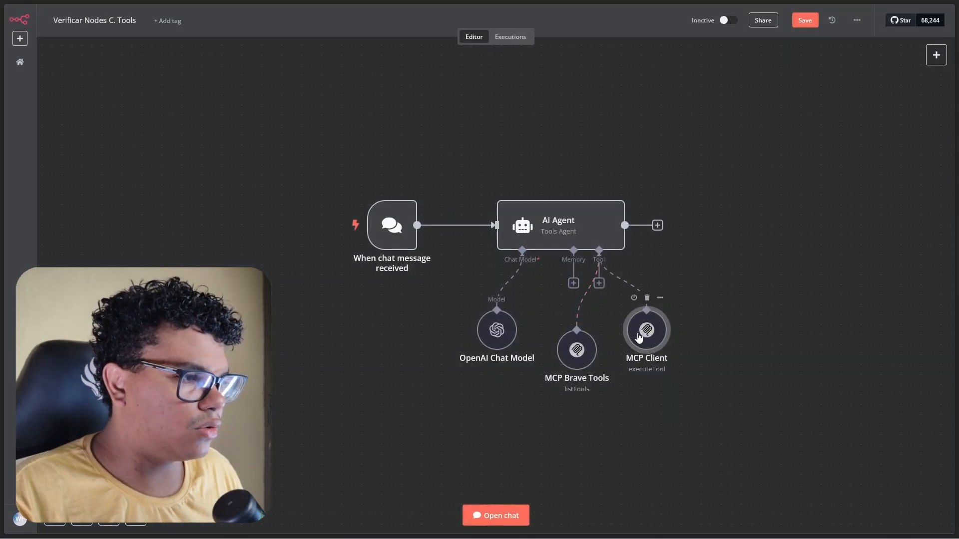
- Shift the MCP Client and OpenAI Chat Model nodes slightly lower on the canvas and save the workflow
left_click_drag(639, 337, 642, 354)
left_click_drag(477, 342, 469, 352)
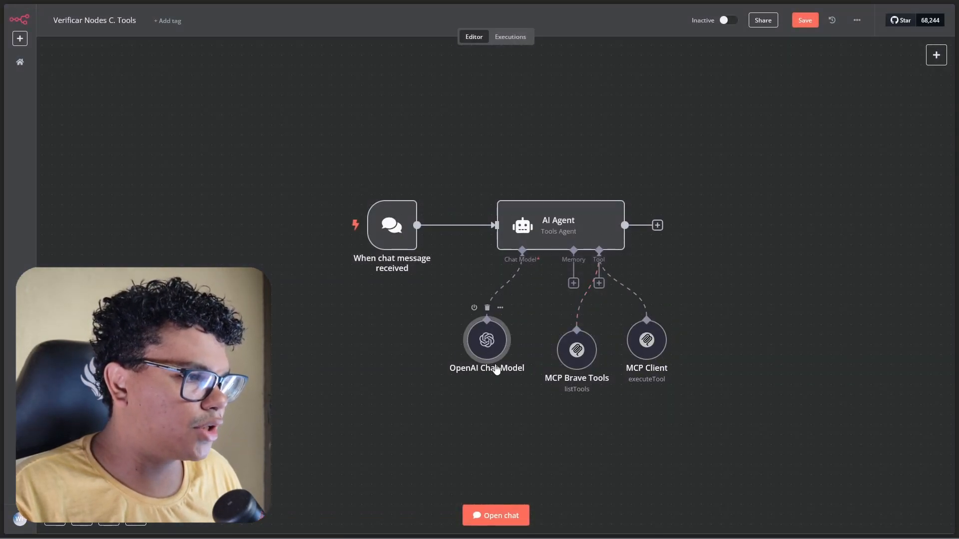
key("ctrl+s")
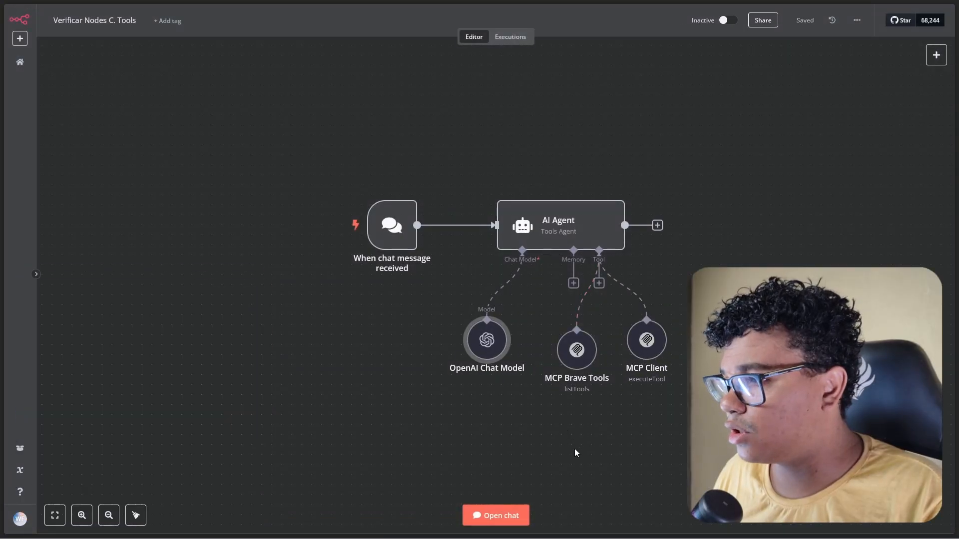
- Open the workflow chat and send the message "Quem é Lucas Montano"
left_click(497, 515)
type("Oi")
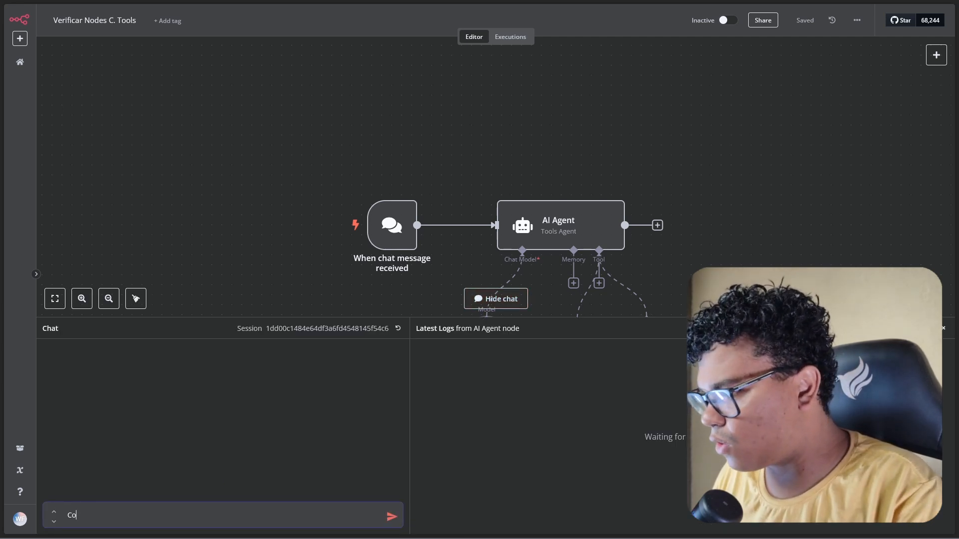
key("BackSpace")
key("BackSpace")
type("Ouem [e")
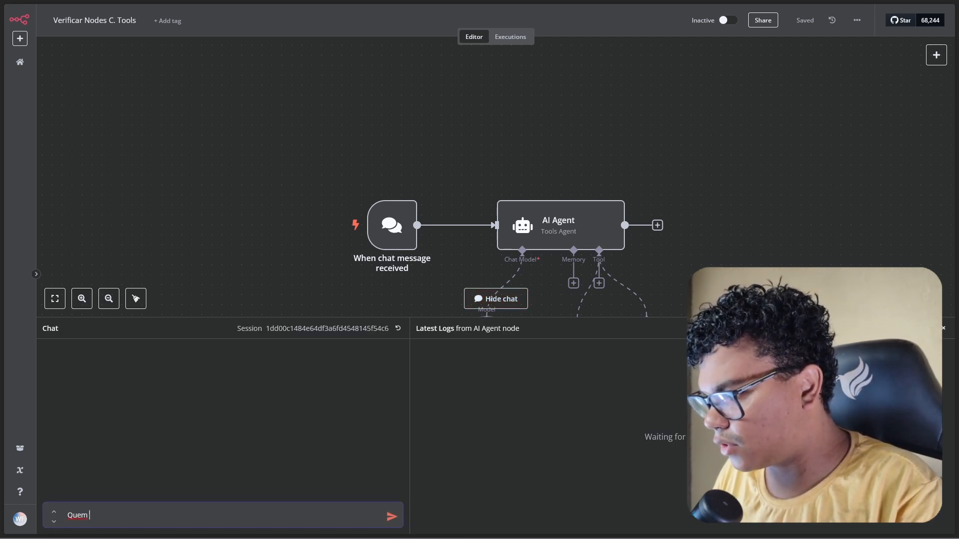
key("BackSpace")
key("BackSpace")
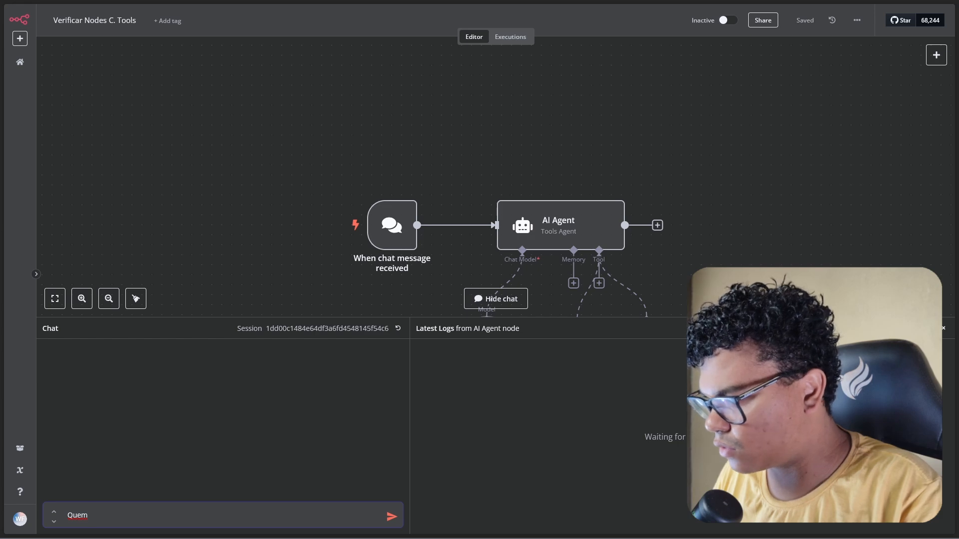
type("é Lucas ")
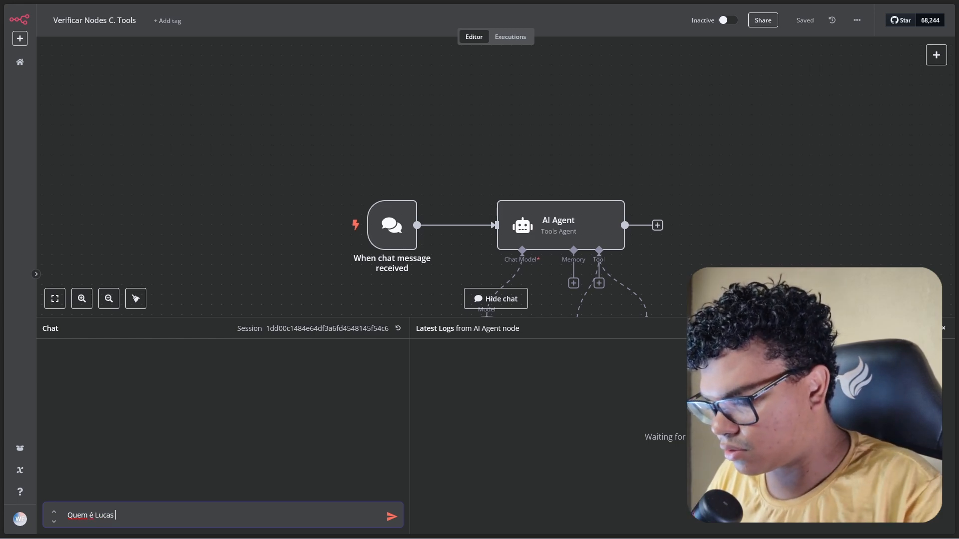
type("Montano")
key("Return")
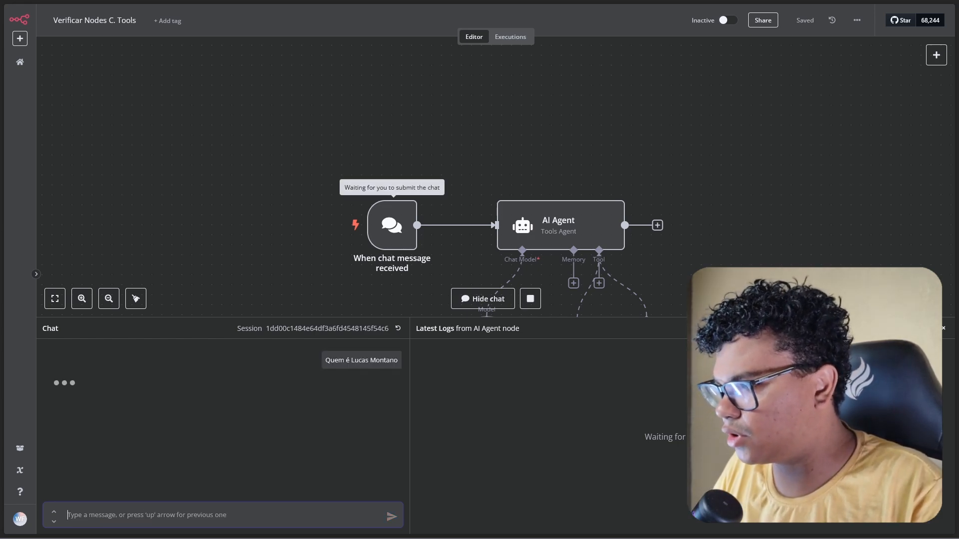
- Fit the whole workflow in view during the run and check the tool names in the AI Agent's System Message
left_click(55, 298)
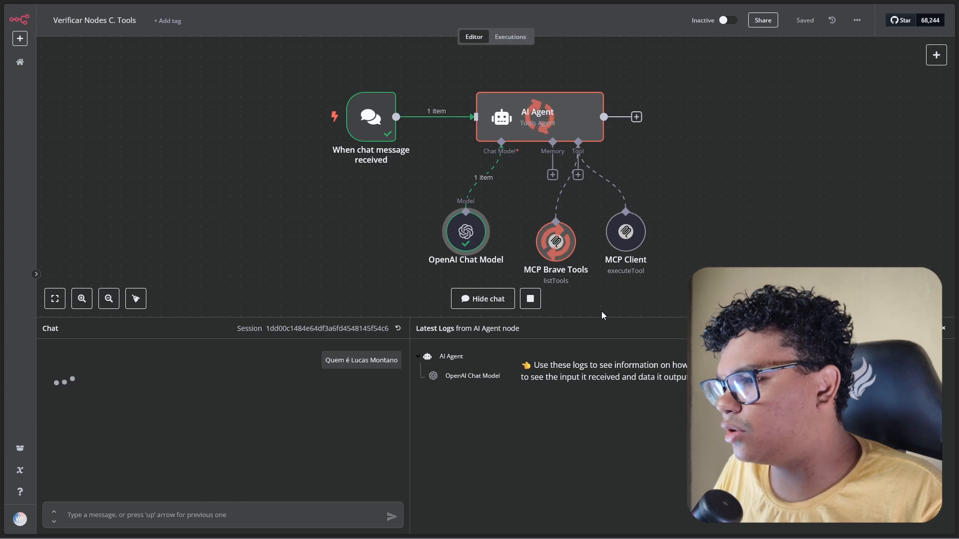
double_click(544, 122)
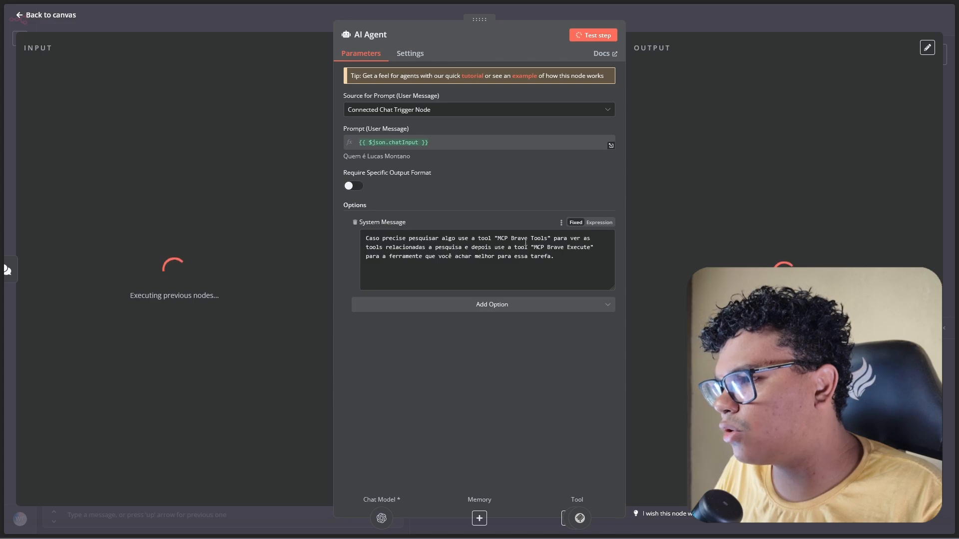
left_click(60, 15)
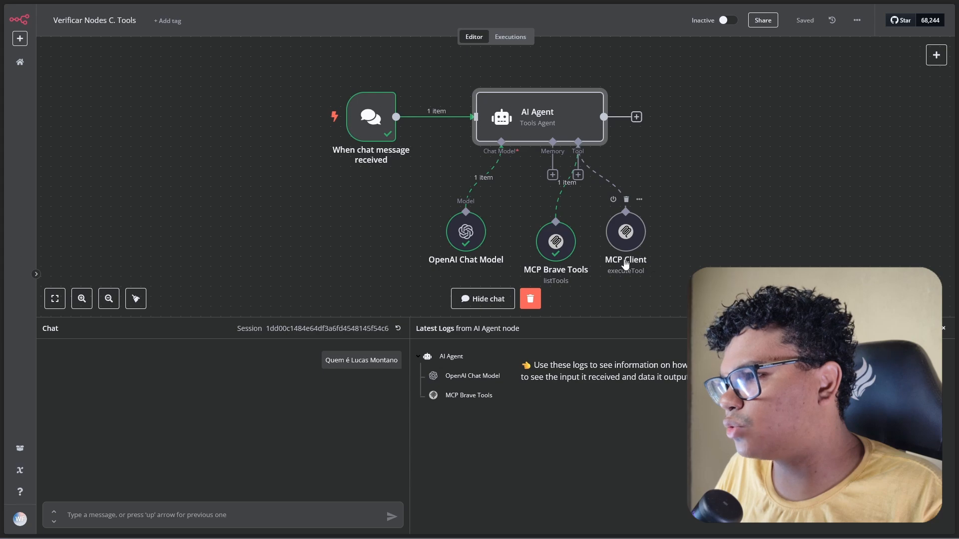
- Rename the MCP Client node to MCP Brave Execute, matching the AI Agent's System Message, and return to the canvas
double_click(542, 120)
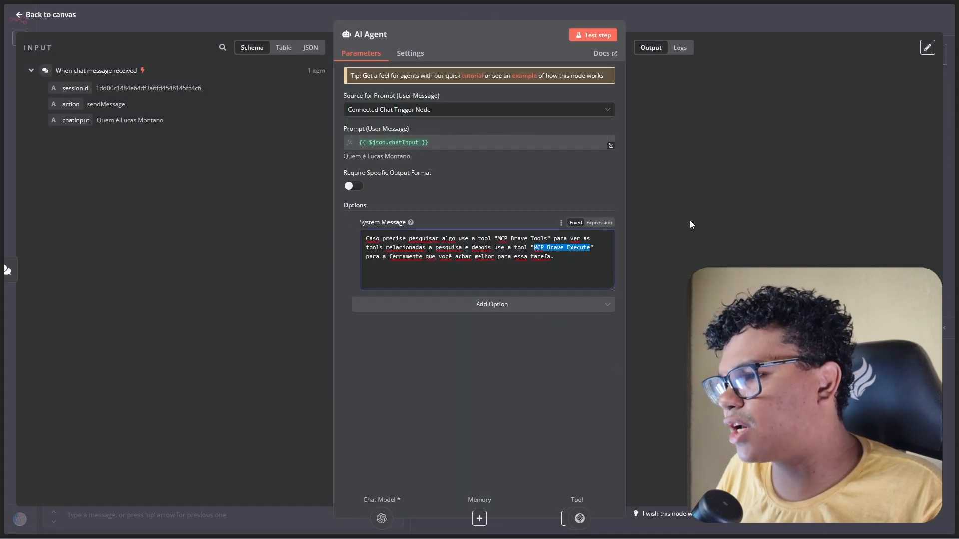
key("Escape")
double_click(623, 230)
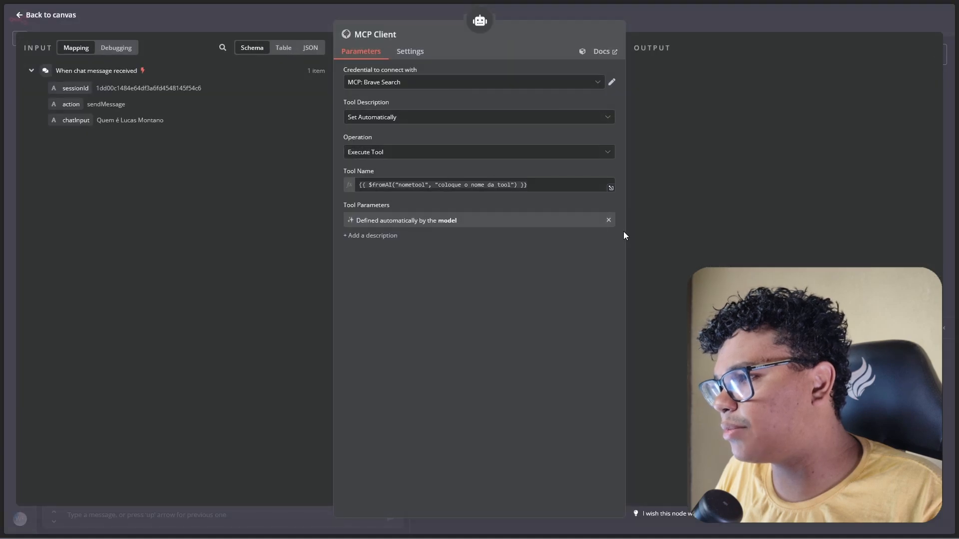
left_click(385, 33)
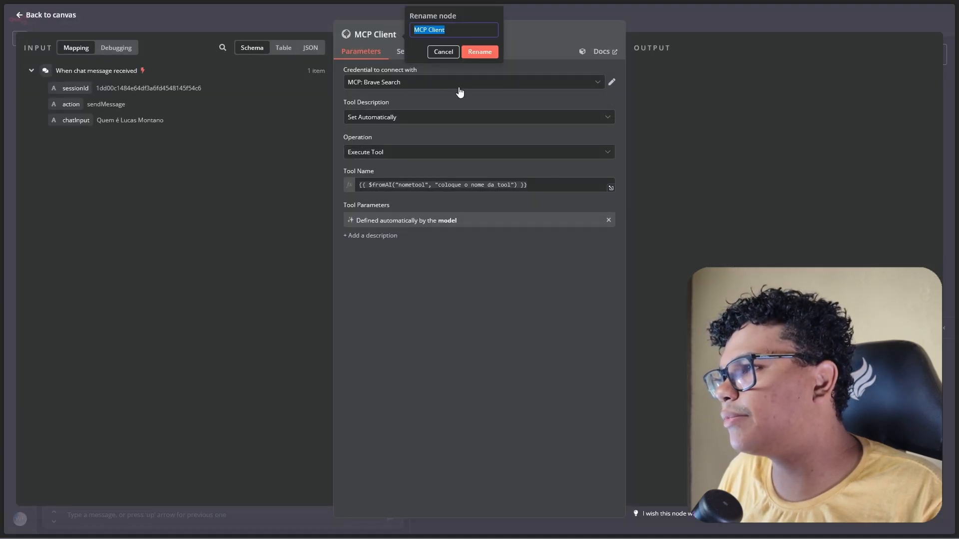
left_click(473, 55)
left_click(51, 15)
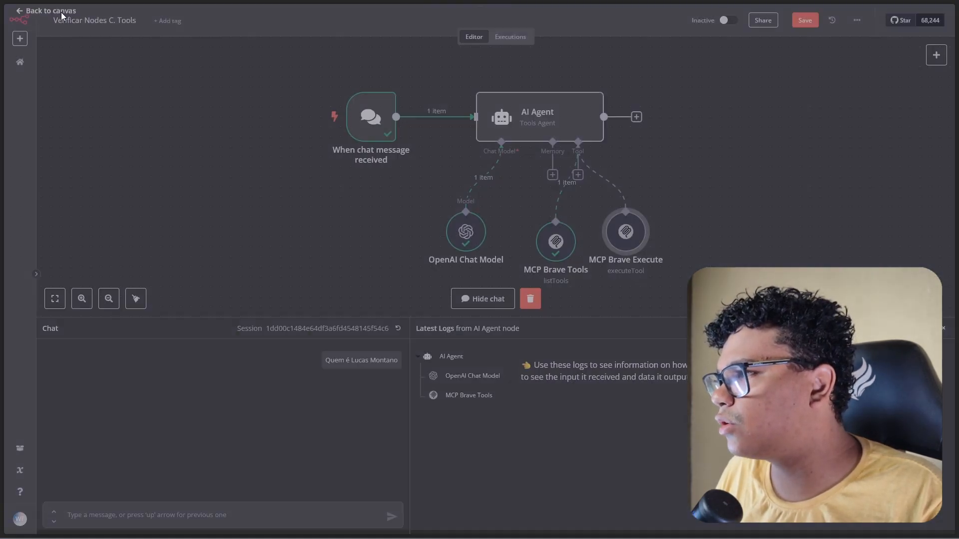
- Align the MCP Brave Execute node with MCP Brave Tools, recheck the AI Agent's System Message and save the workflow
left_click_drag(628, 237, 629, 242)
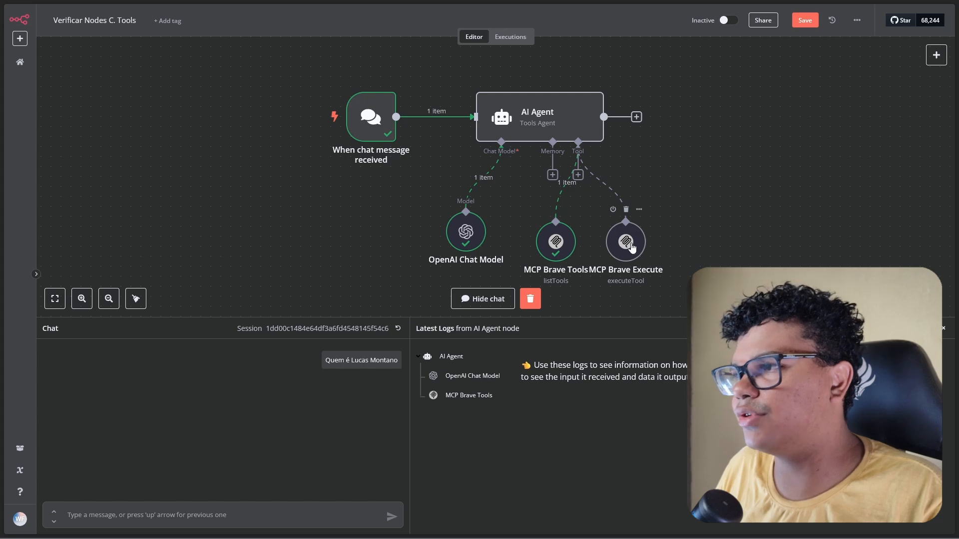
left_click(535, 128)
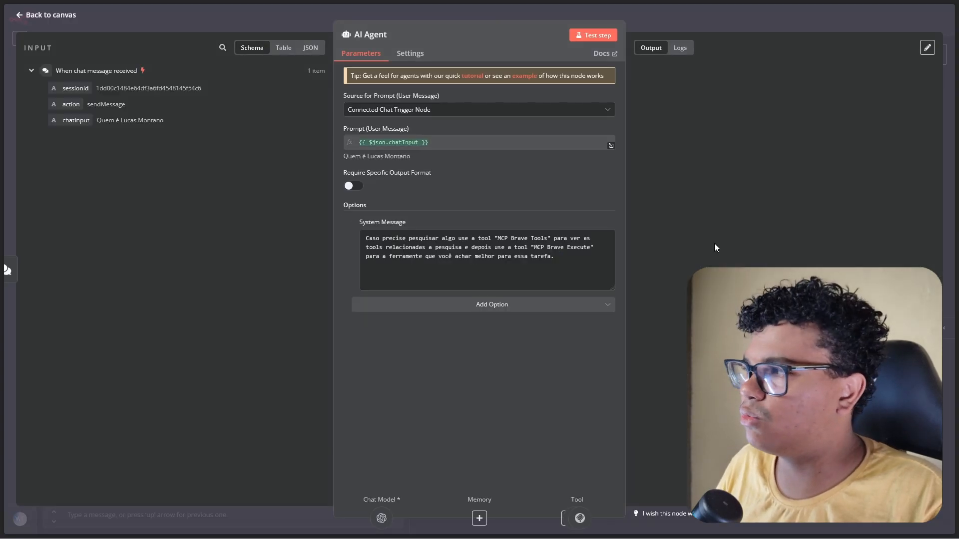
key("Escape")
key("ctrl+s")
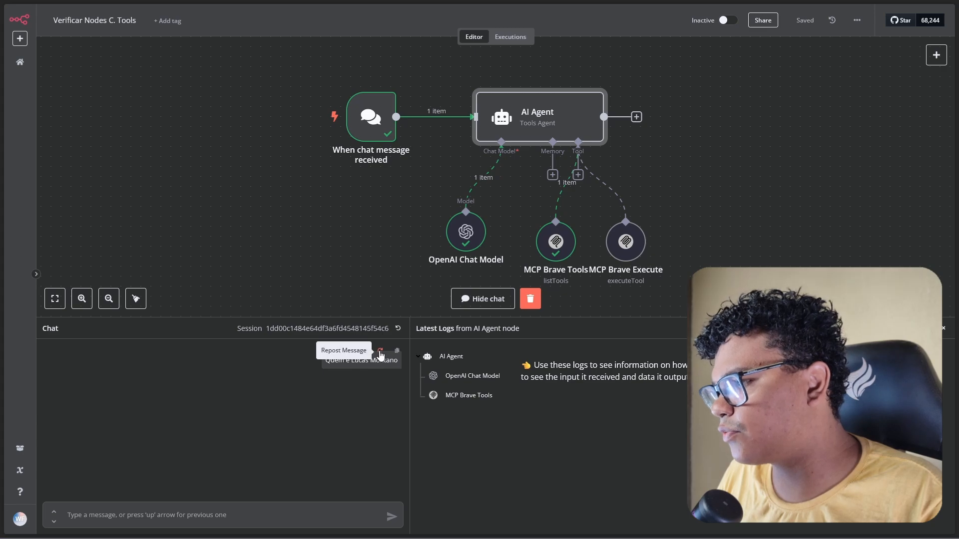
- Repost the chat message, move MCP Brave Execute away from MCP Brave Tools, and read the agent's answer
left_click(380, 351)
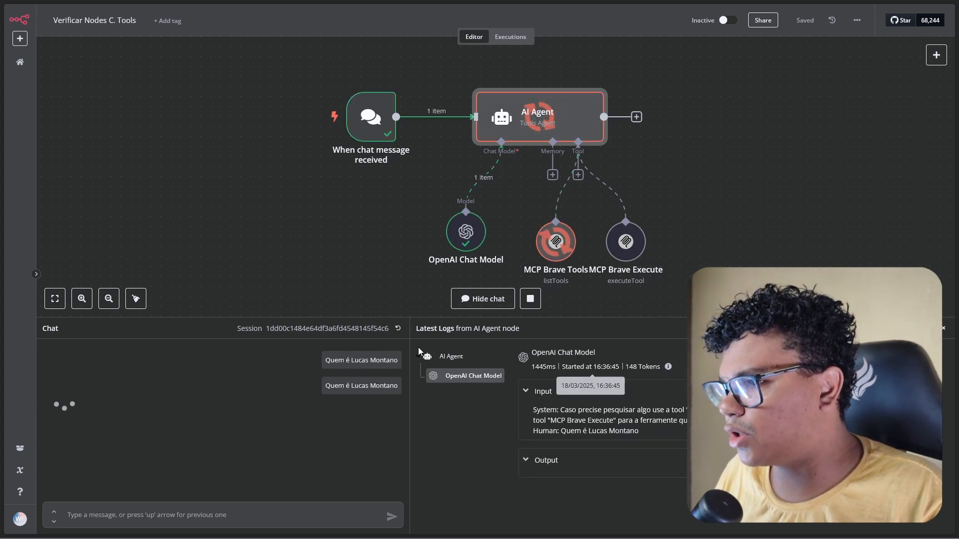
left_click_drag(630, 241, 650, 240)
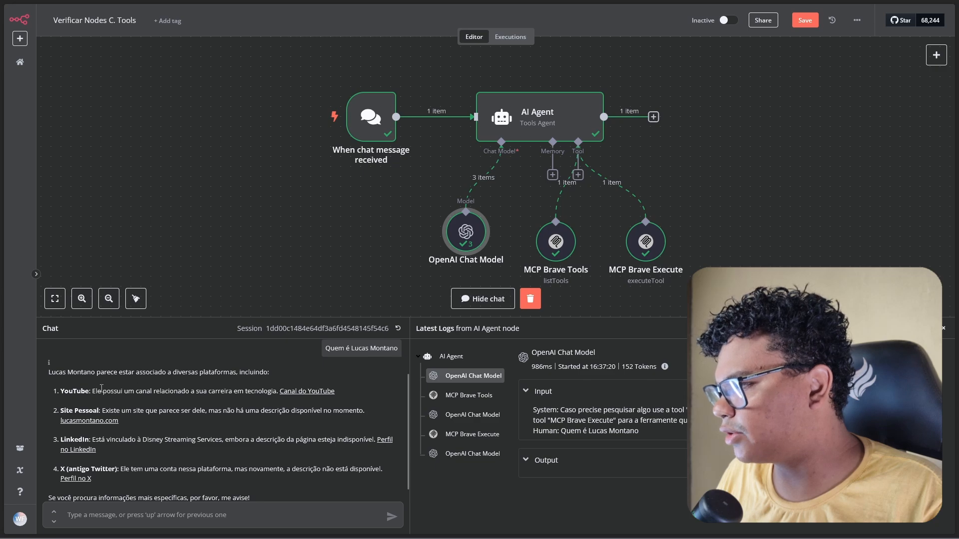
scroll(87, 402, "down", 1)
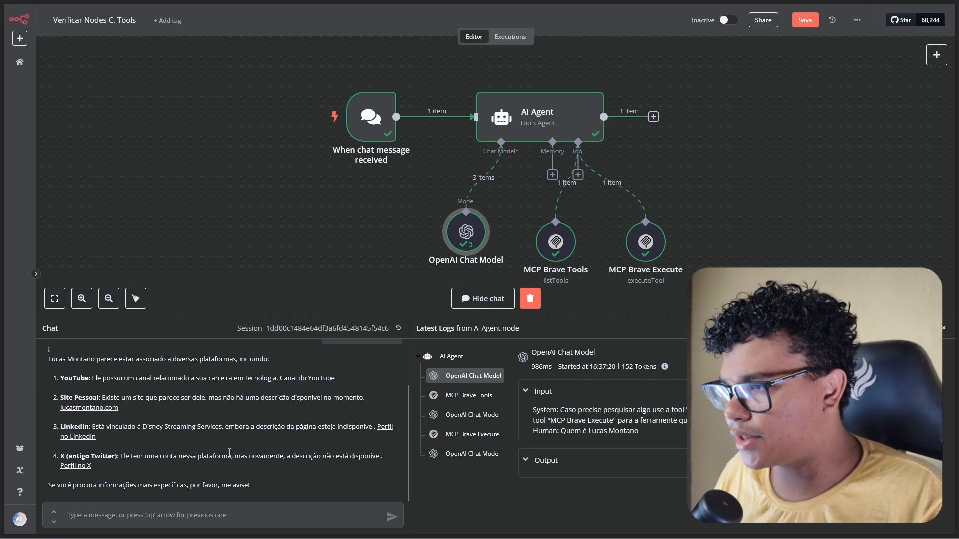
- Switch to the Model Context Protocol documentation's Example Servers page and look over its list of reference servers
mouse_move(2, 244)
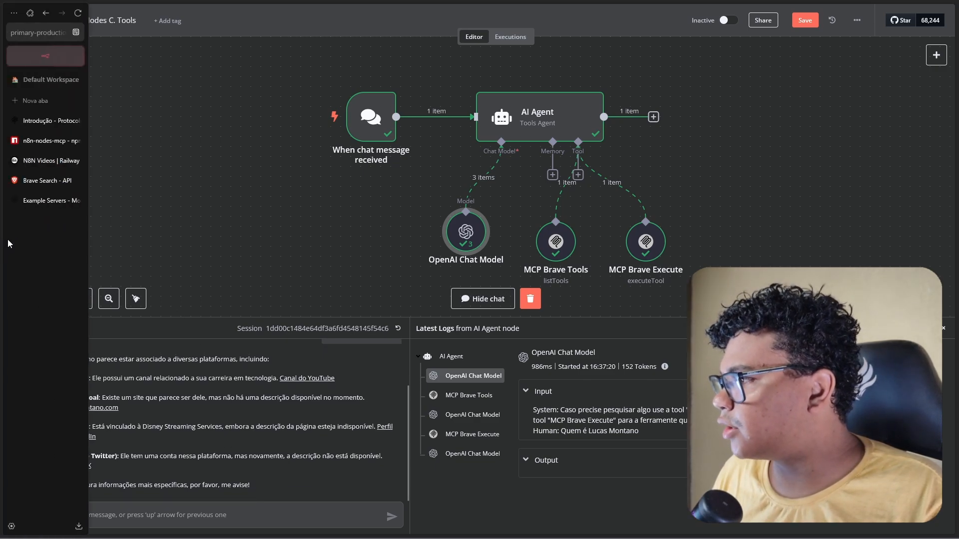
left_click(25, 204)
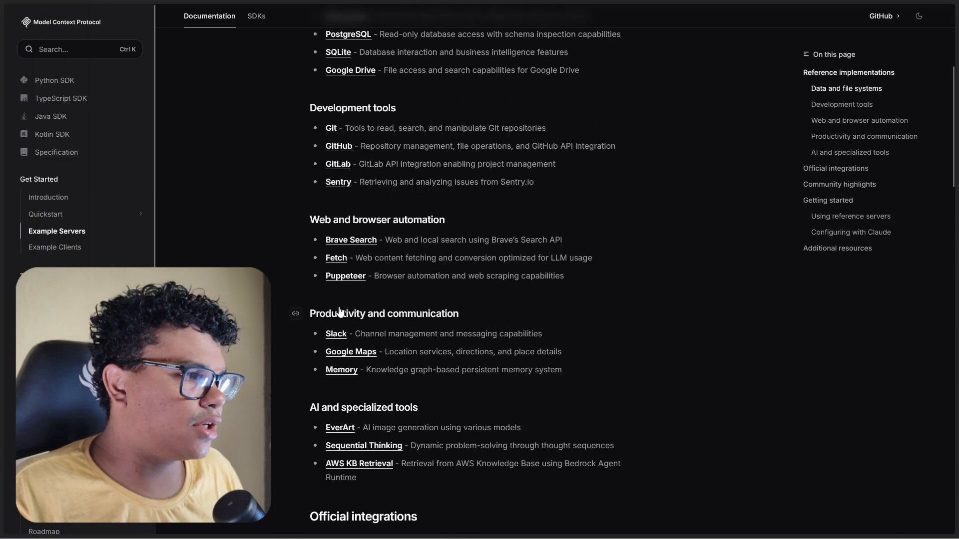
scroll(292, 321, "up", 4)
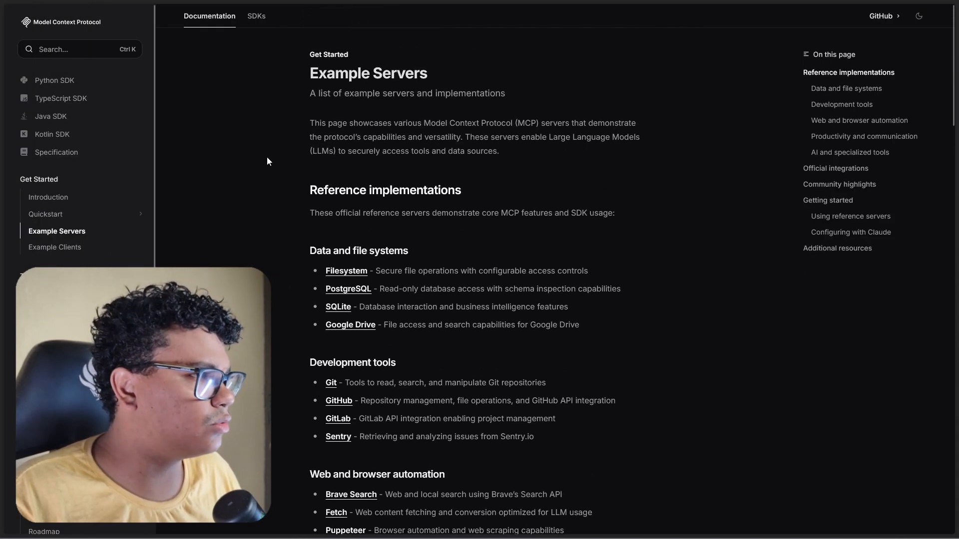
- Examine the Example Servers page's reference implementations, official integrations, community highlights and getting-started instructions
scroll(306, 194, "down", 1)
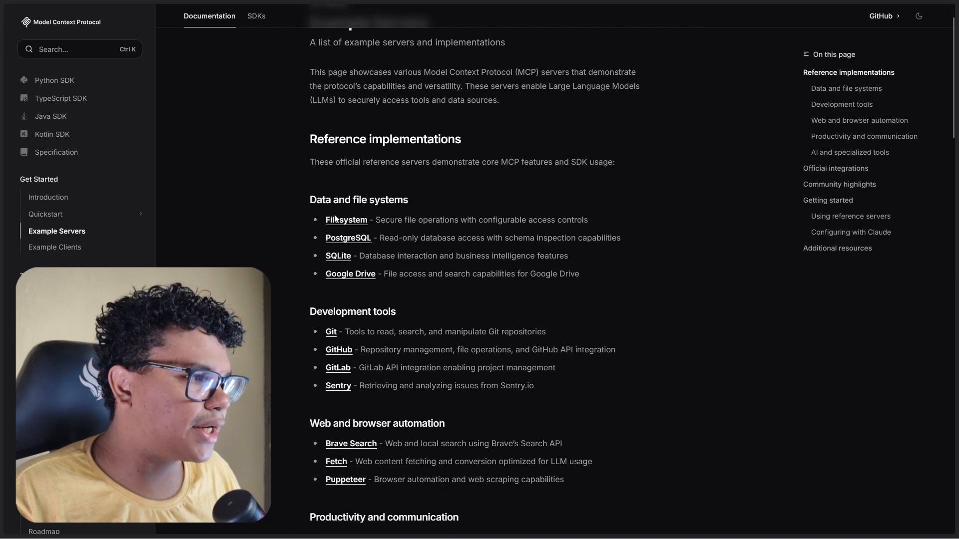
scroll(355, 202, "down", 2)
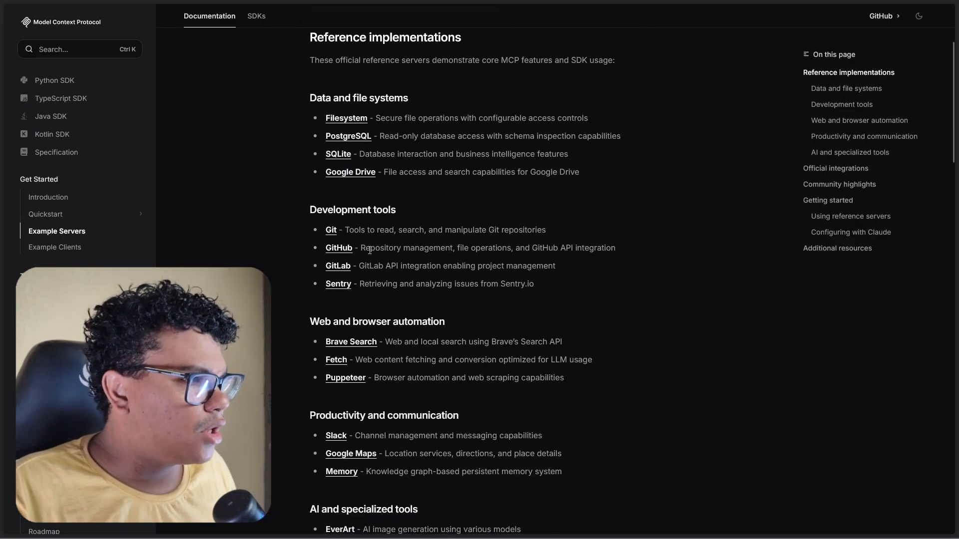
scroll(397, 219, "down", 2)
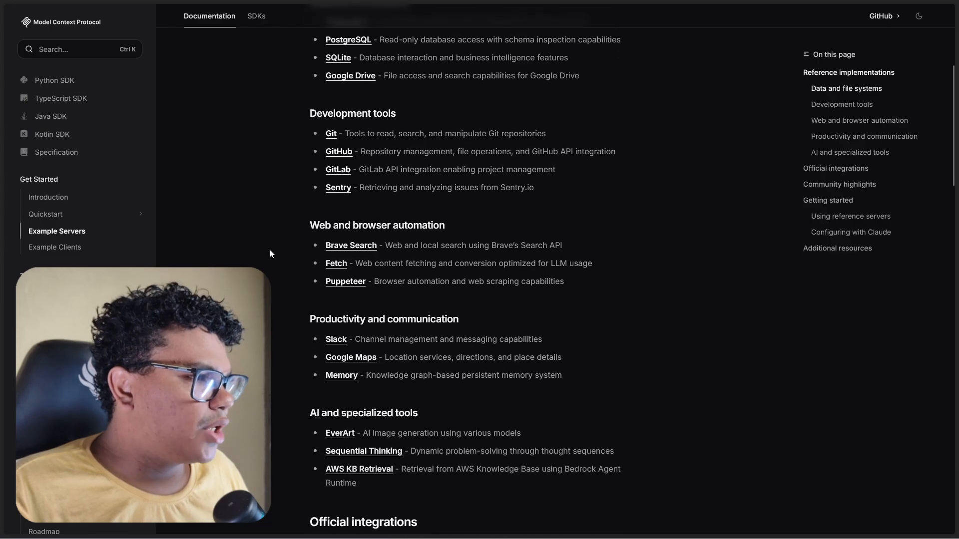
scroll(497, 264, "down", 1)
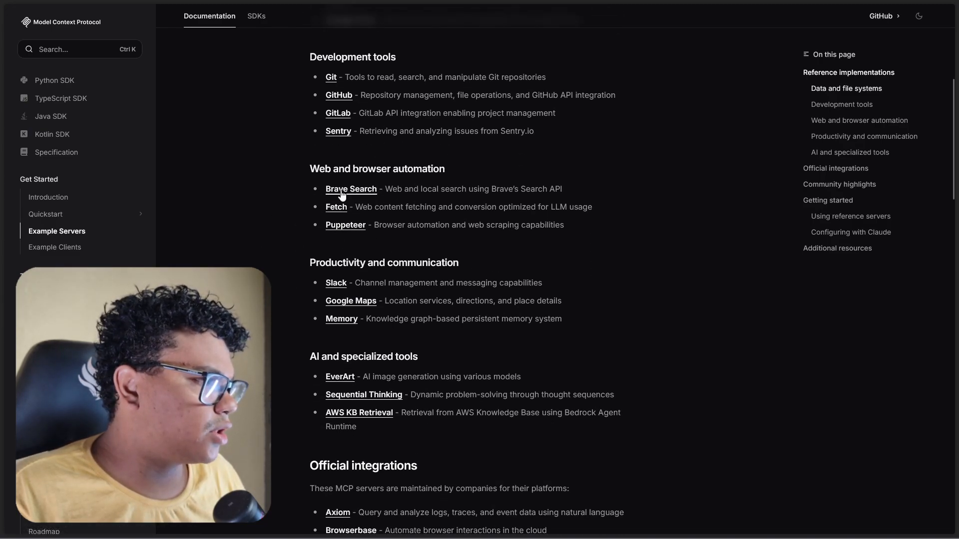
scroll(300, 268, "down", 1)
scroll(301, 268, "down", 4)
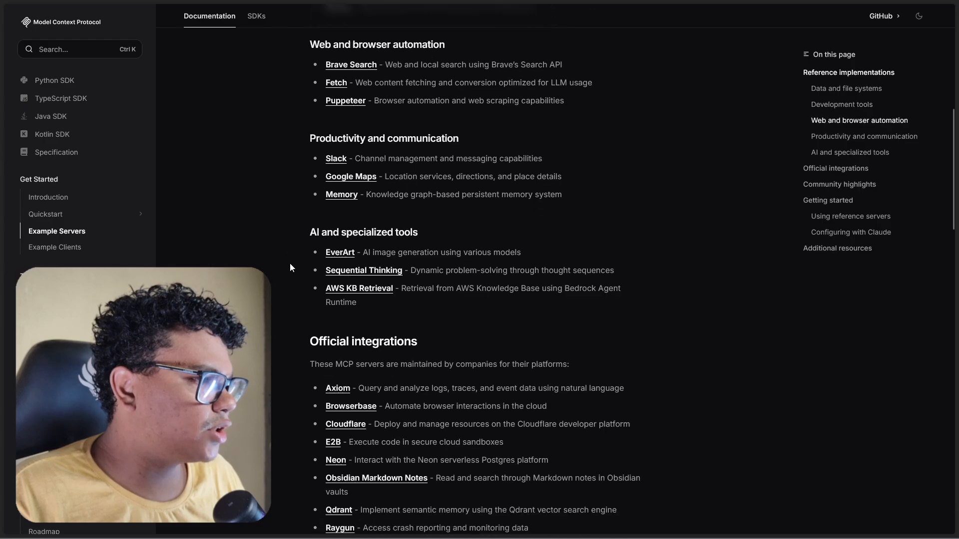
scroll(289, 266, "down", 10)
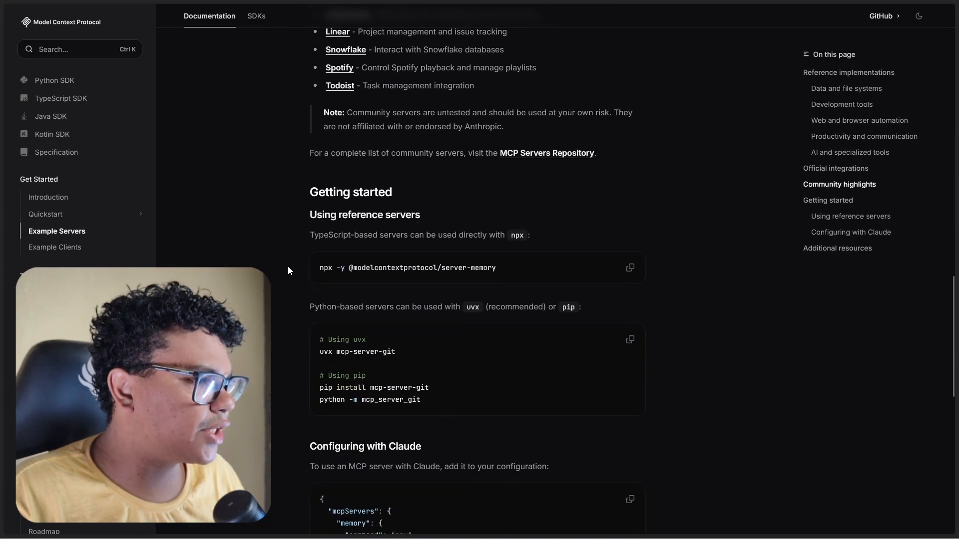
scroll(288, 266, "up", 6)
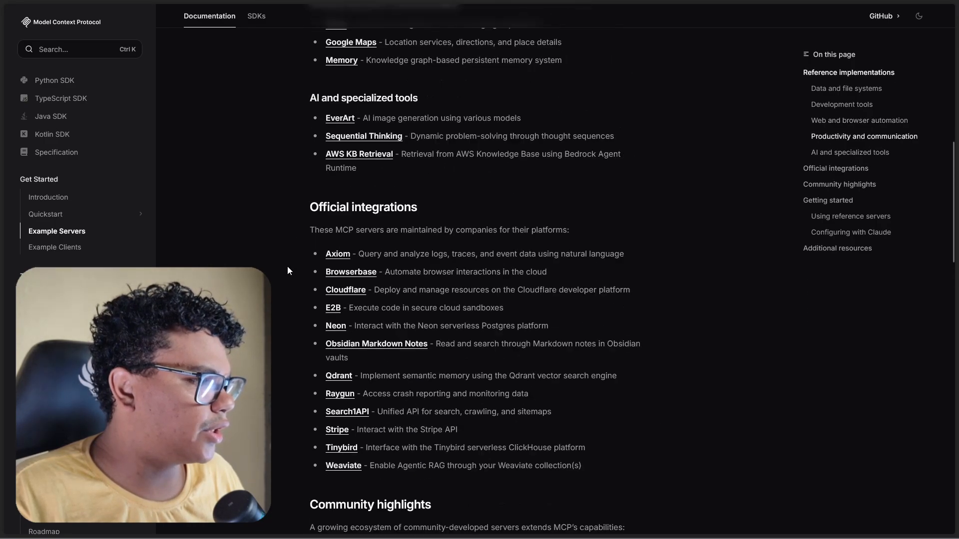
scroll(288, 270, "up", 16)
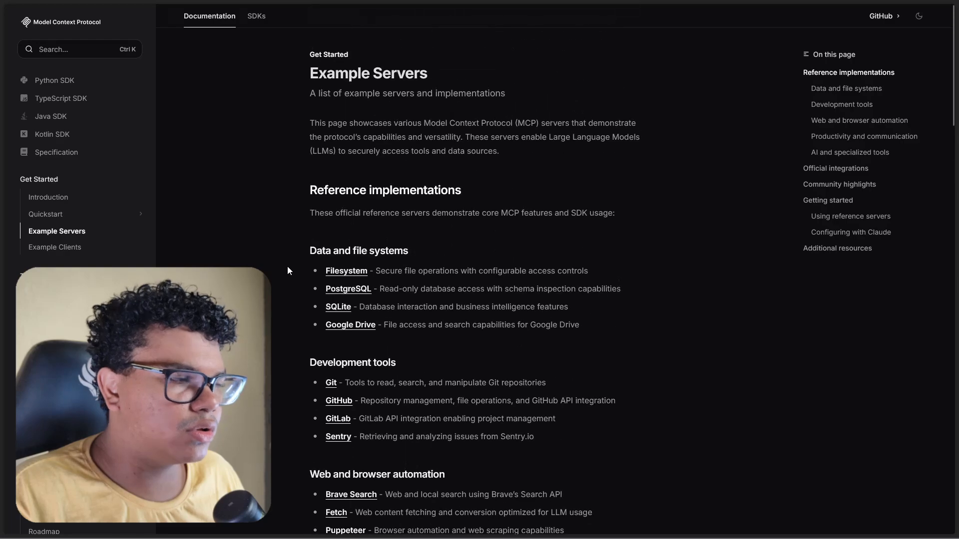
scroll(305, 319, "down", 3)
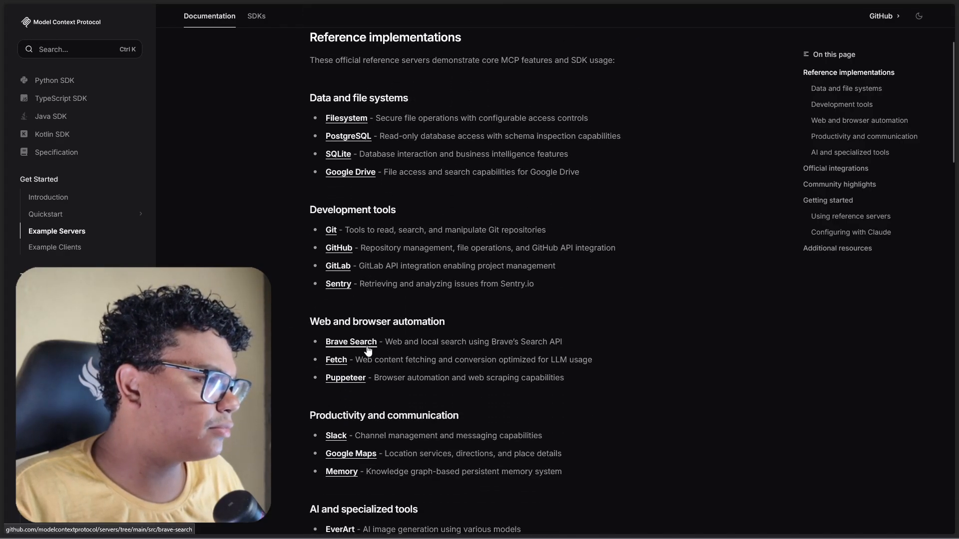
- Open the Brave Search server's GitHub page and read its README through to the NPX configuration
left_click(366, 342)
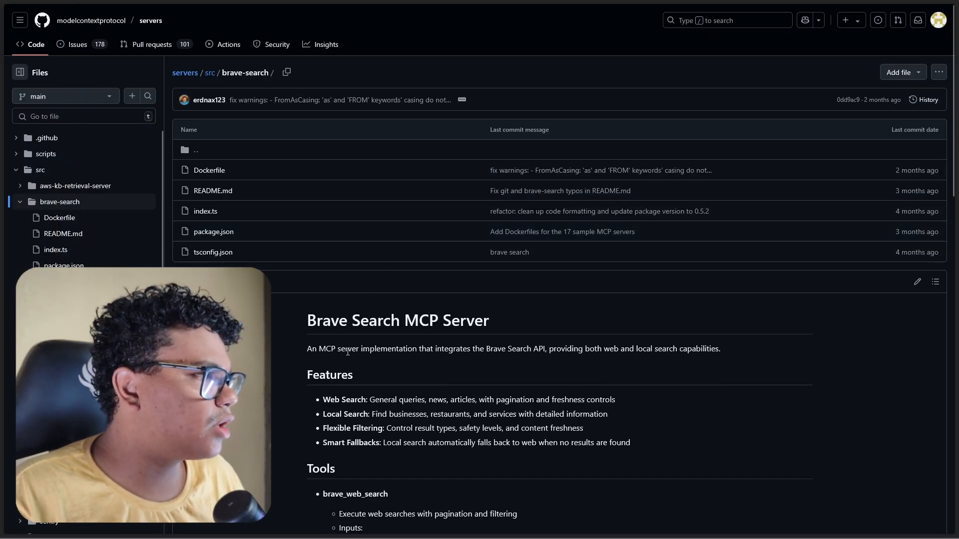
scroll(368, 349, "down", 5)
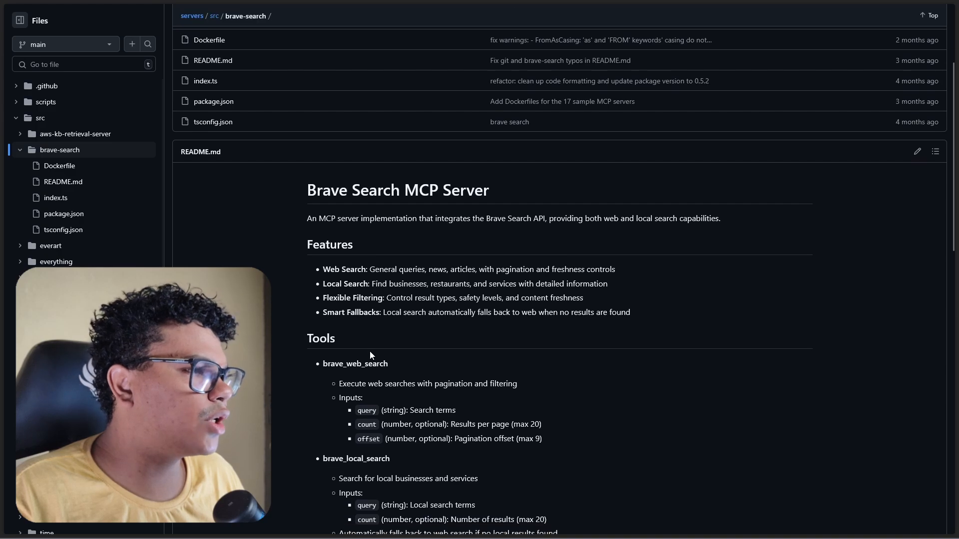
scroll(370, 355, "down", 9)
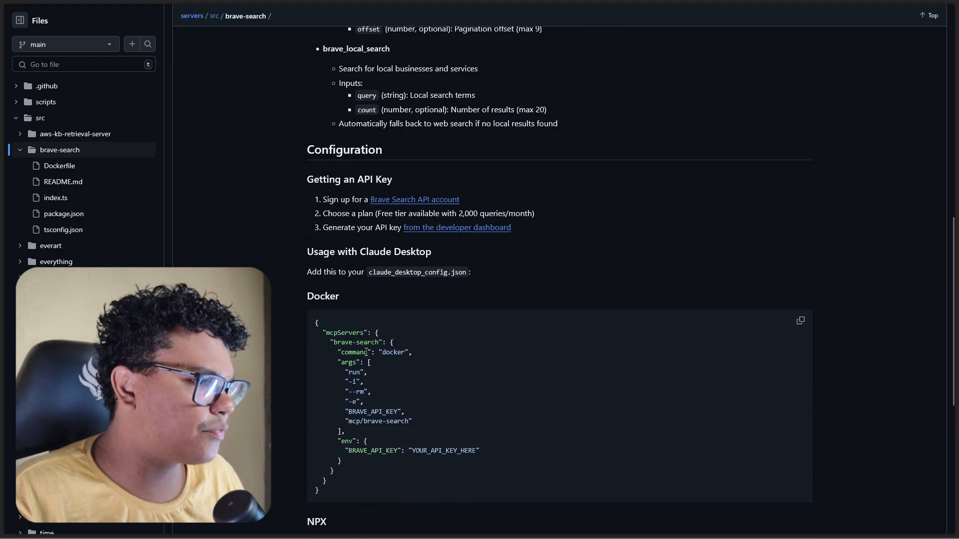
scroll(333, 374, "down", 3)
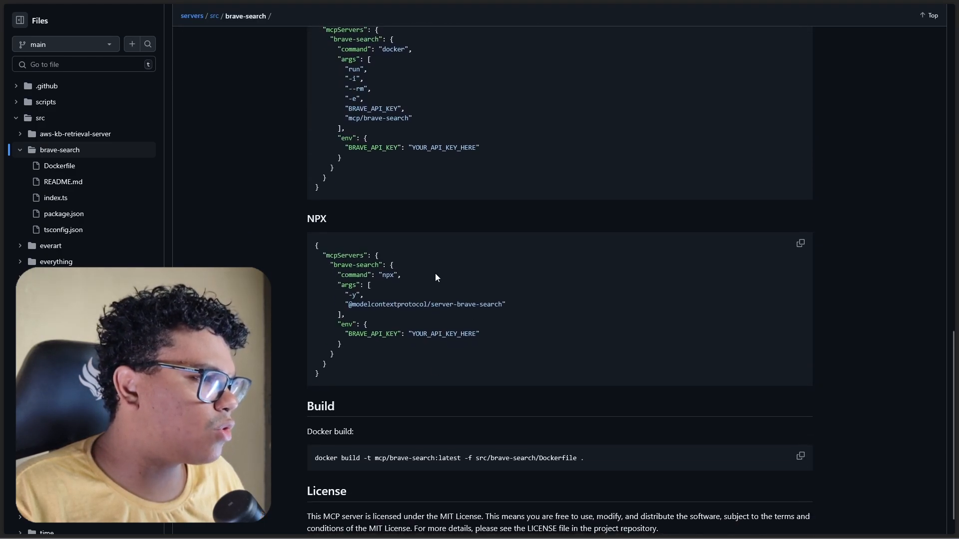
- Examine the README's NPX configuration, highlighting the npx command, its arguments and the BRAVE_API_KEY environment variable
left_click_drag(349, 278, 355, 305)
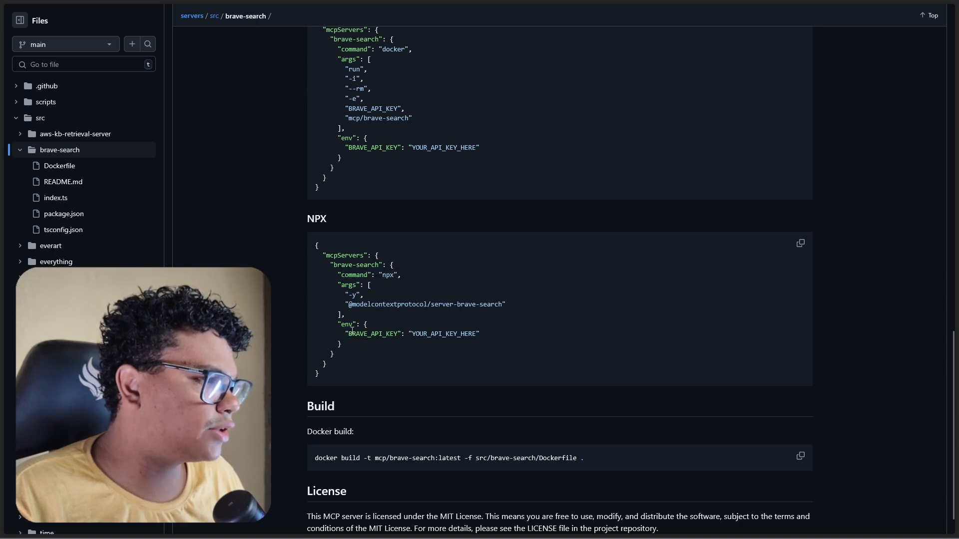
double_click(383, 333)
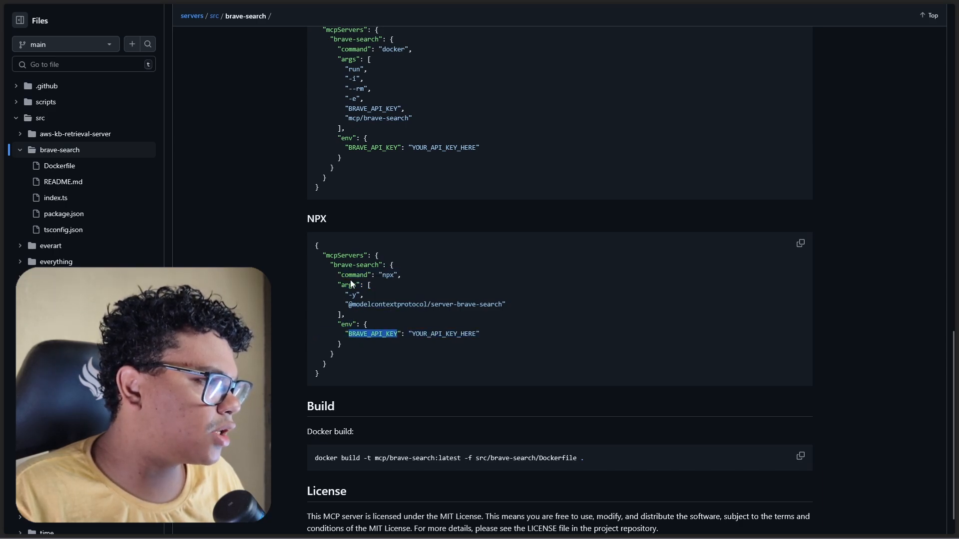
left_click_drag(339, 275, 435, 334)
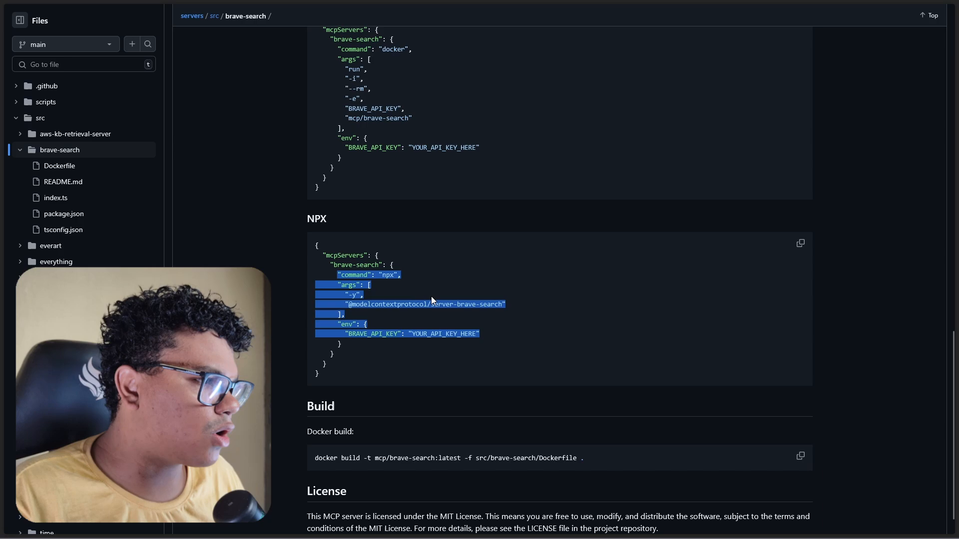
double_click(389, 275)
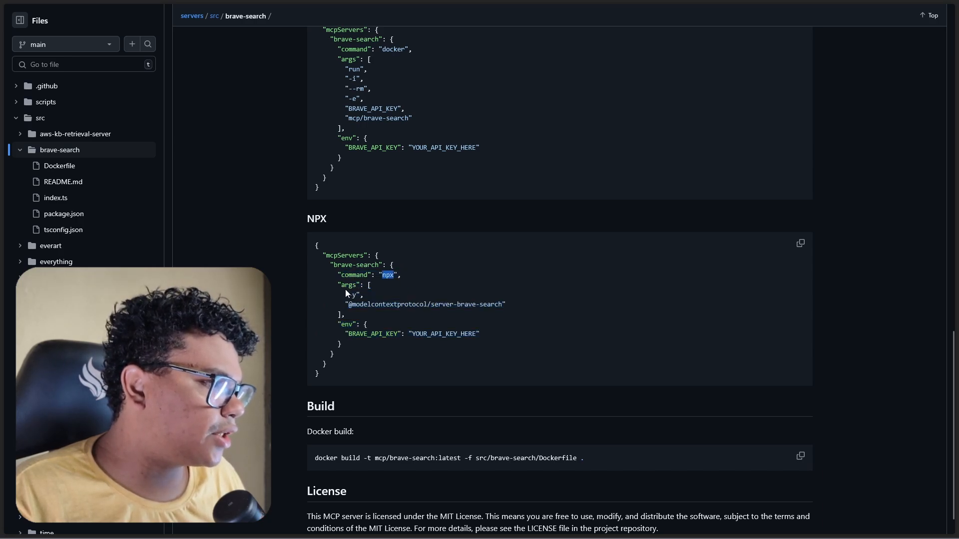
left_click_drag(346, 295, 511, 308)
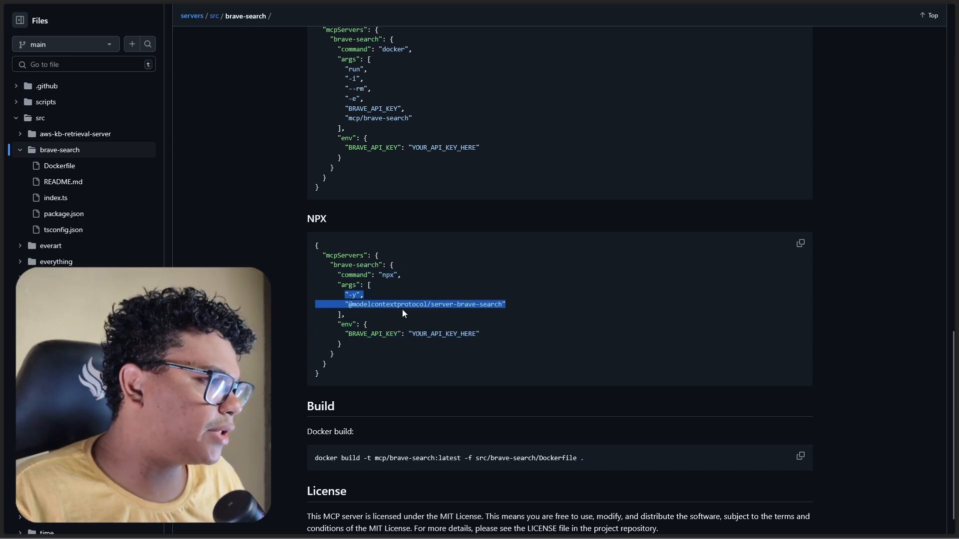
left_click(358, 297)
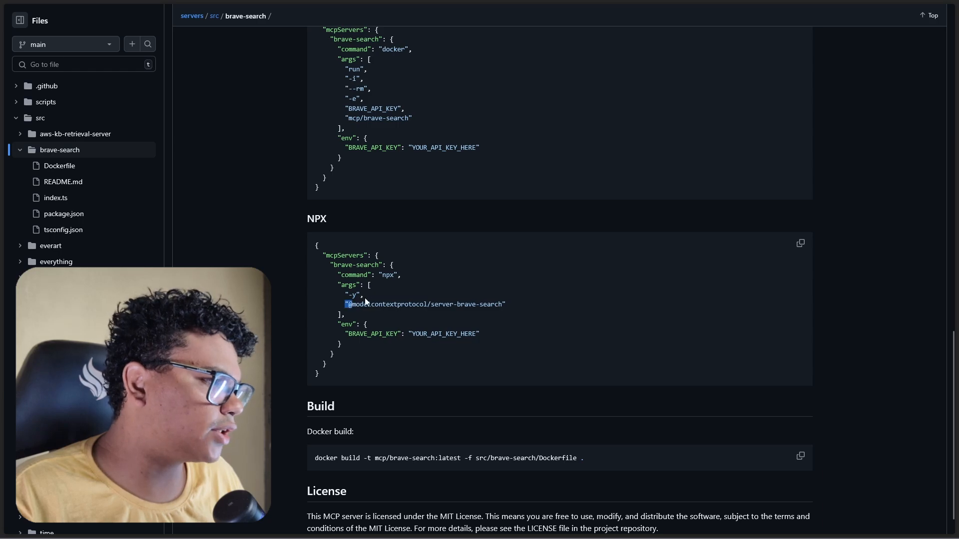
scroll(385, 307, "down", 1)
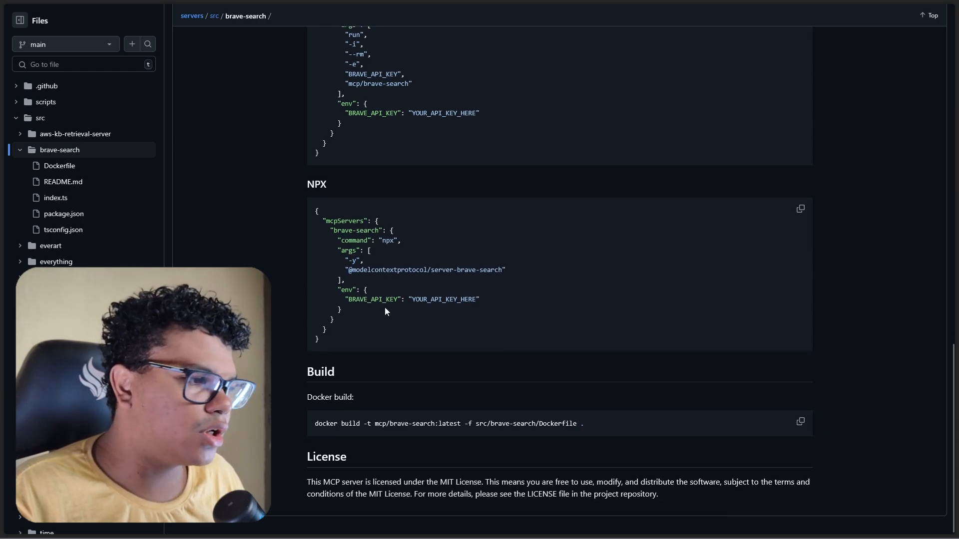
scroll(437, 308, "up", 10)
scroll(438, 309, "up", 8)
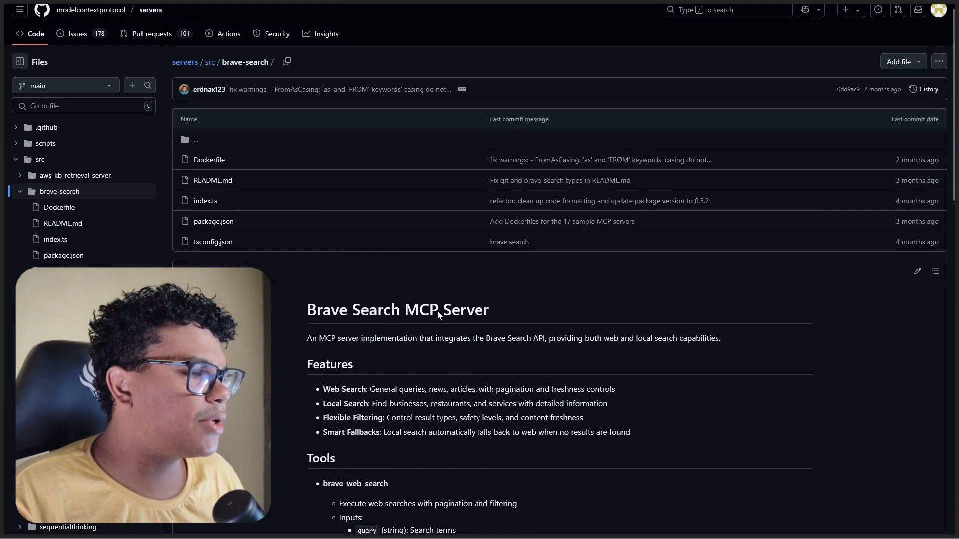
- Return to the Example Servers page and review the remaining reference servers and the official integrations
mouse_move(6, 125)
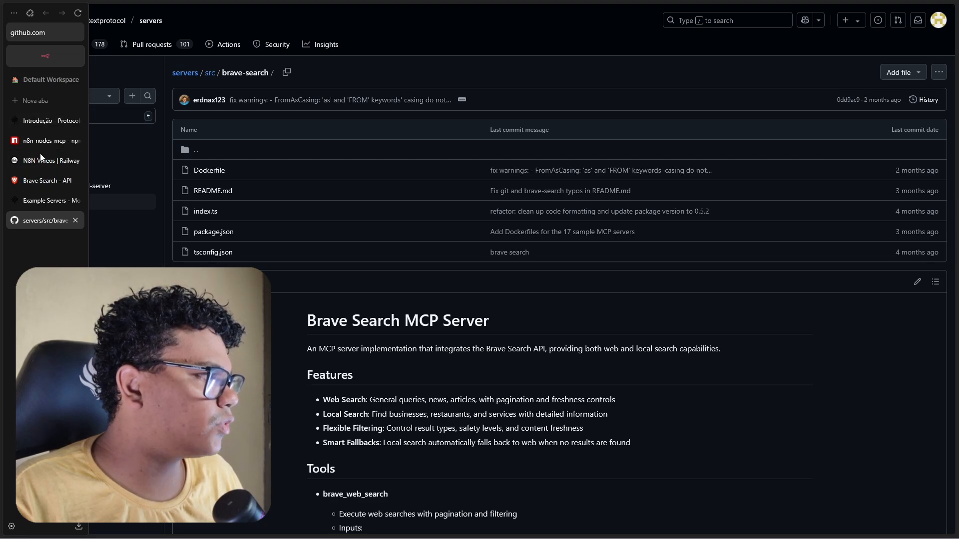
left_click(45, 201)
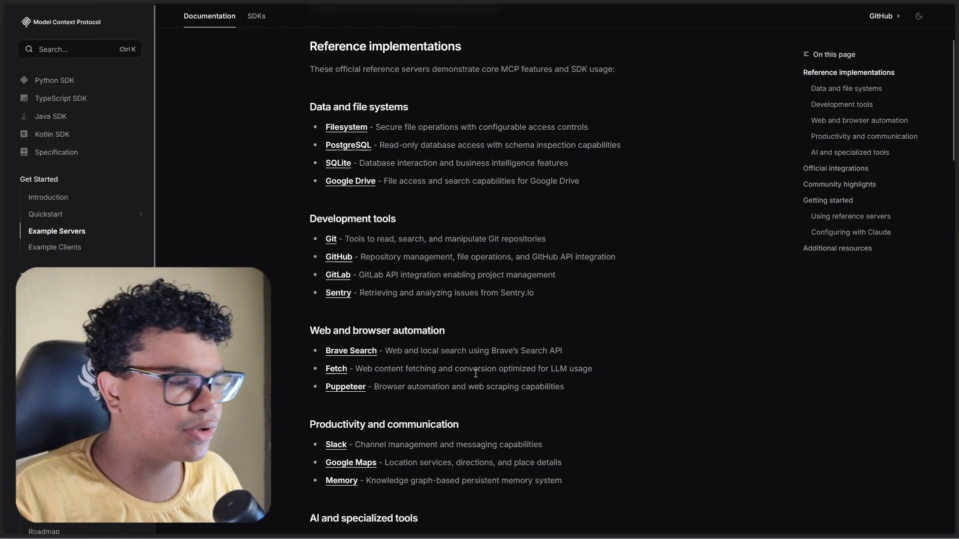
scroll(466, 348, "up", 3)
scroll(466, 354, "down", 6)
scroll(465, 356, "down", 3)
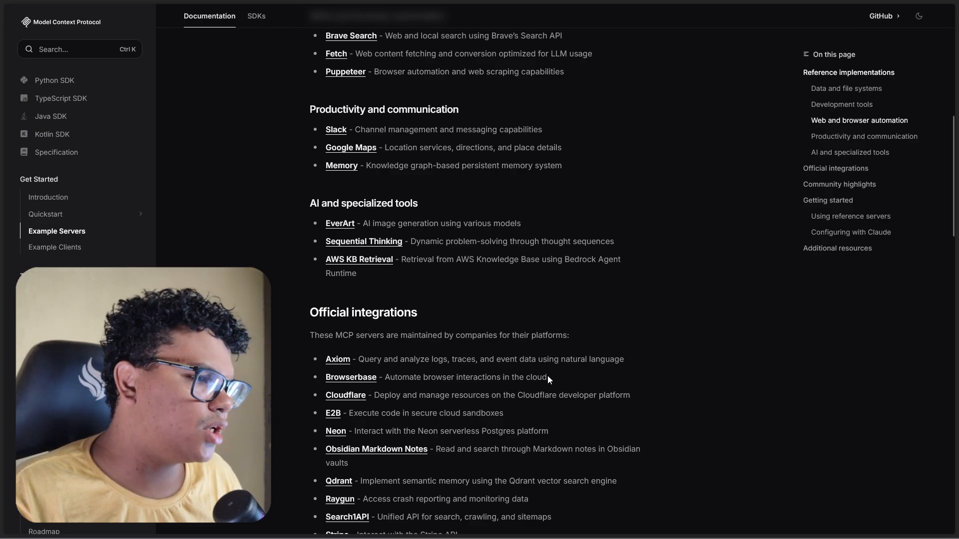
scroll(555, 382, "down", 1)
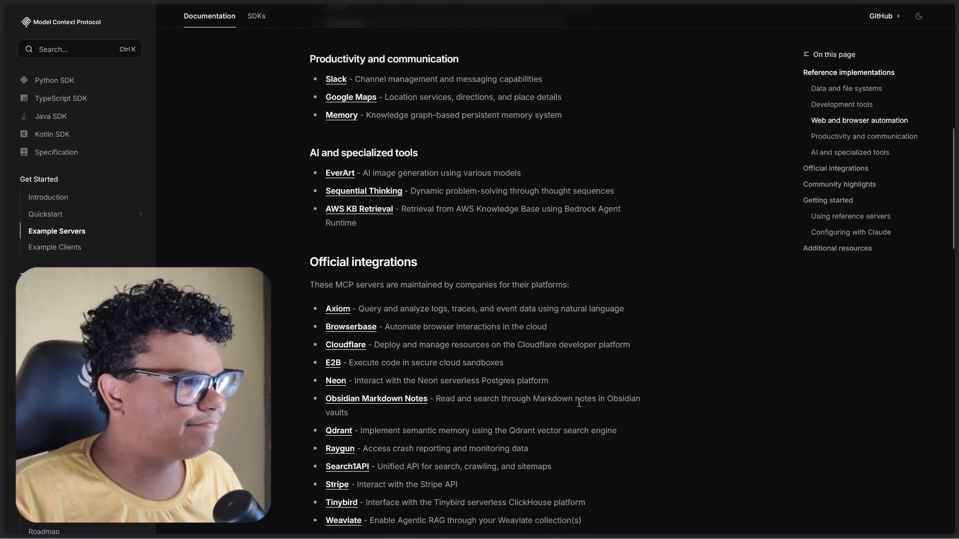
scroll(557, 383, "down", 2)
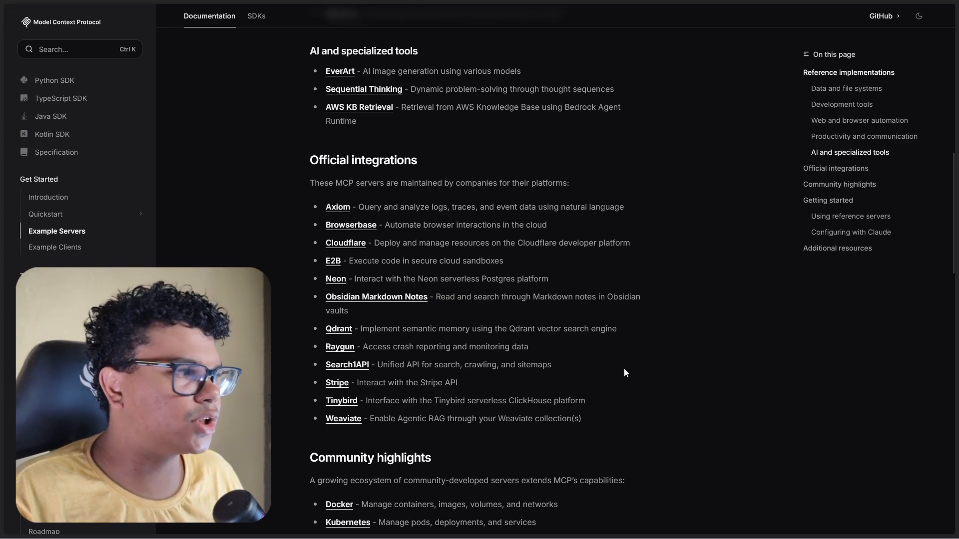
- Switch back to the n8n workflow and align the OpenAI Chat Model node in one row with the MCP Brave nodes
mouse_move(1, 298)
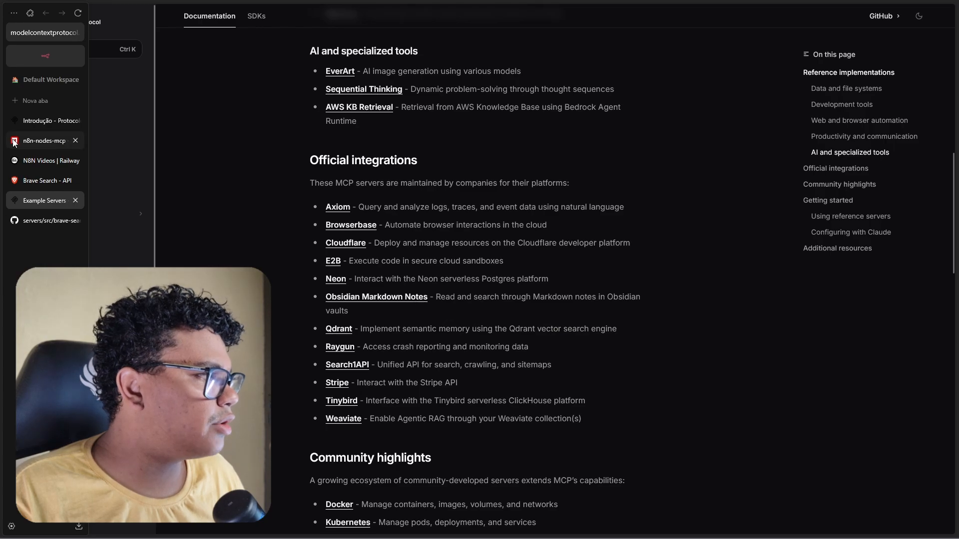
left_click(39, 56)
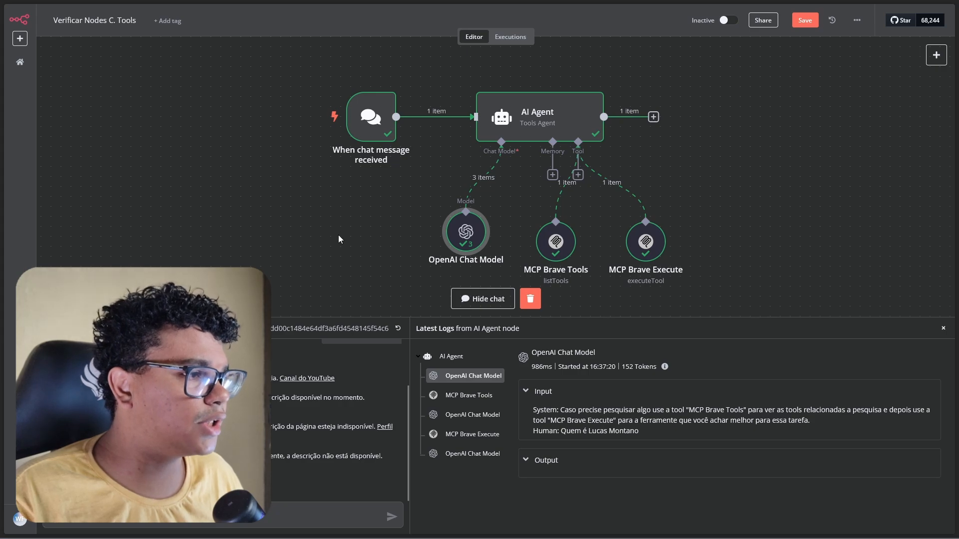
left_click_drag(469, 242, 459, 252)
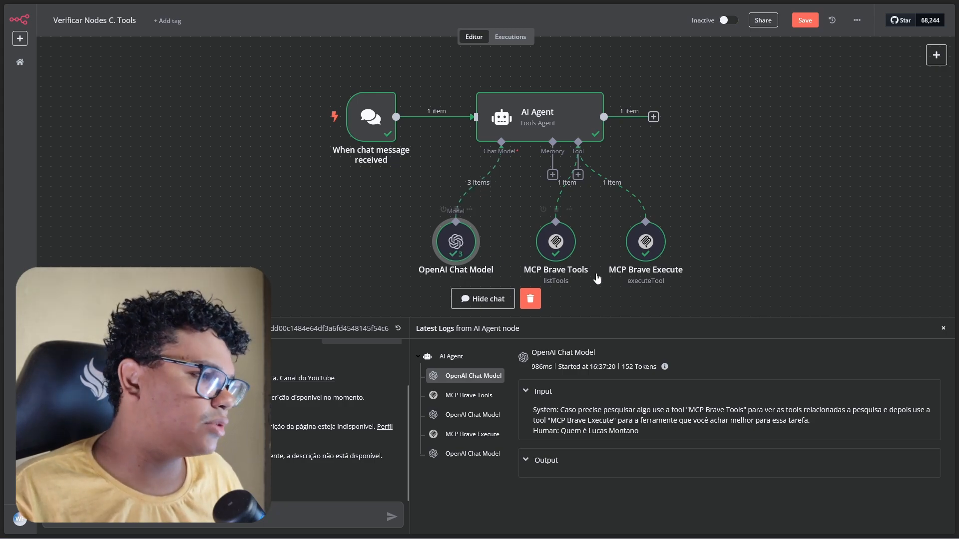
left_click(556, 243)
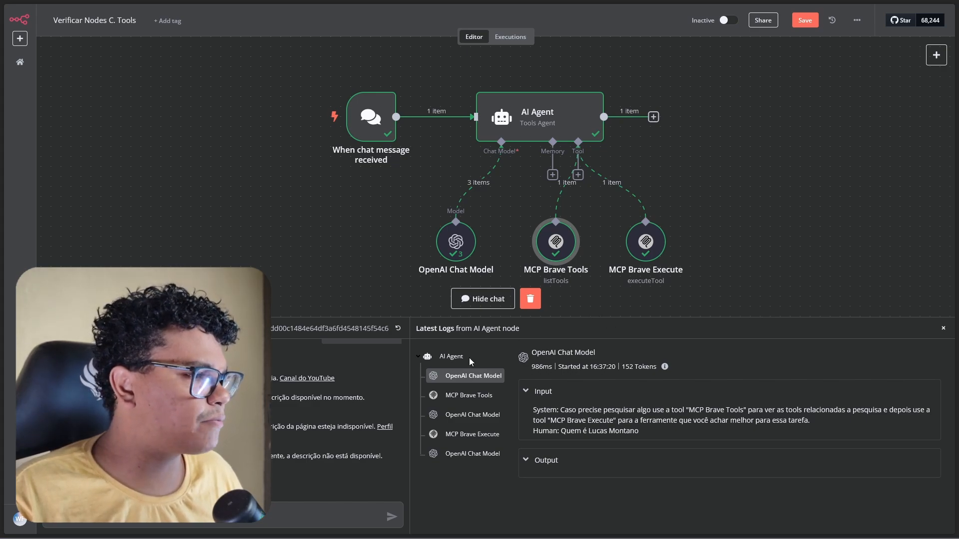
scroll(240, 420, "up", 1)
scroll(239, 420, "down", 1)
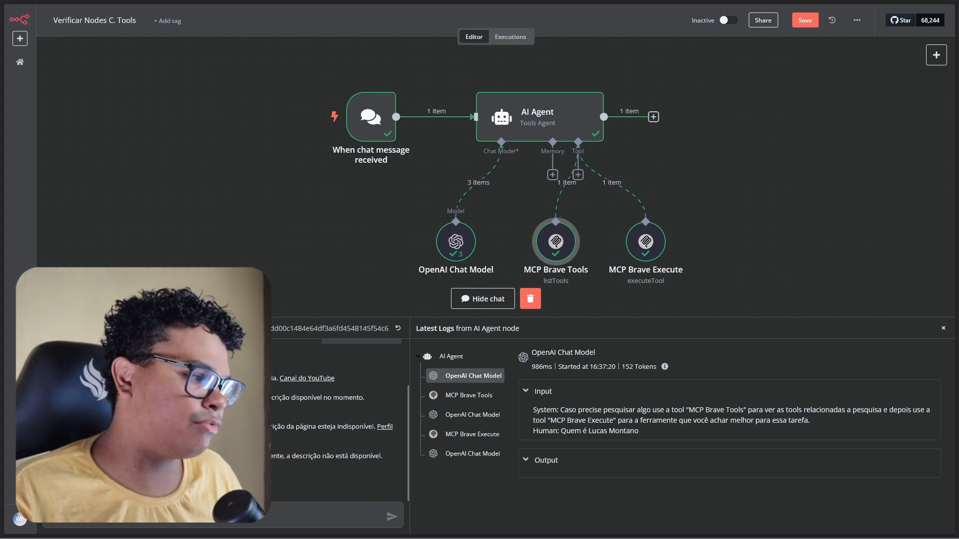